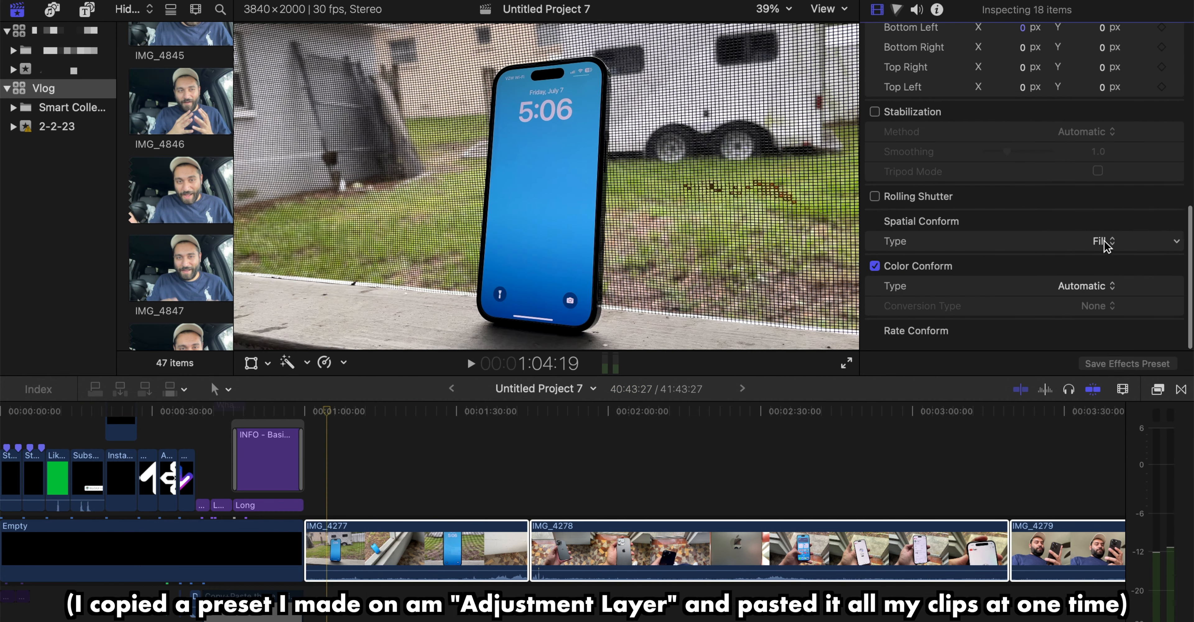
Try Fit as the Spatial Conform type for the selected clips, and return the type to Fill
left_click(1107, 243)
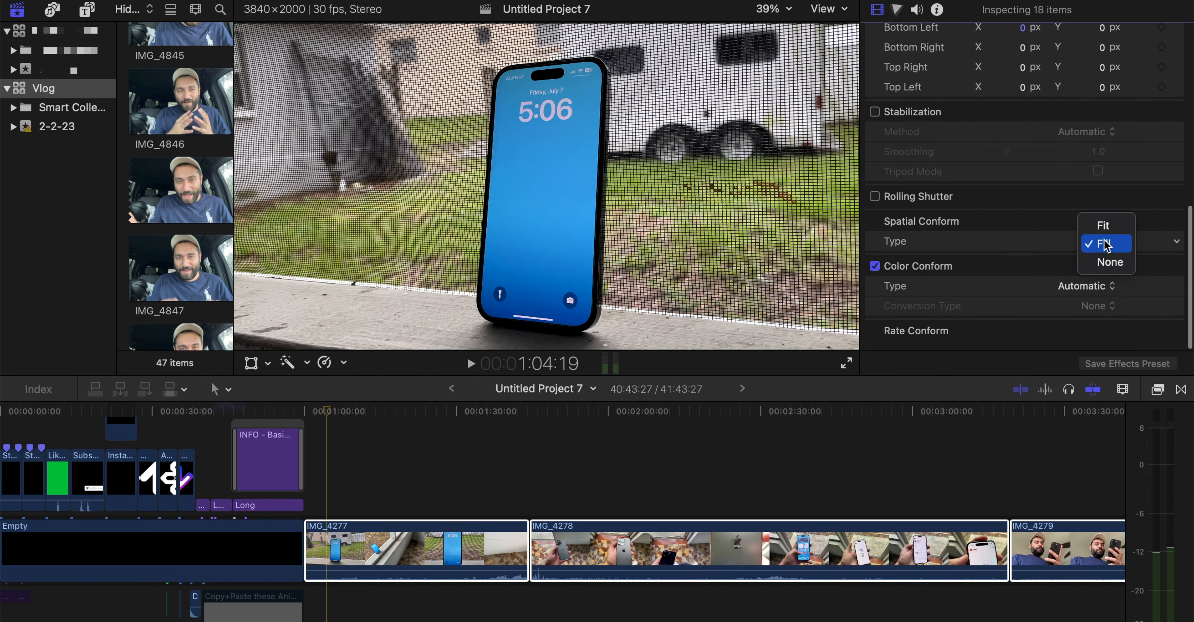
left_click(1105, 224)
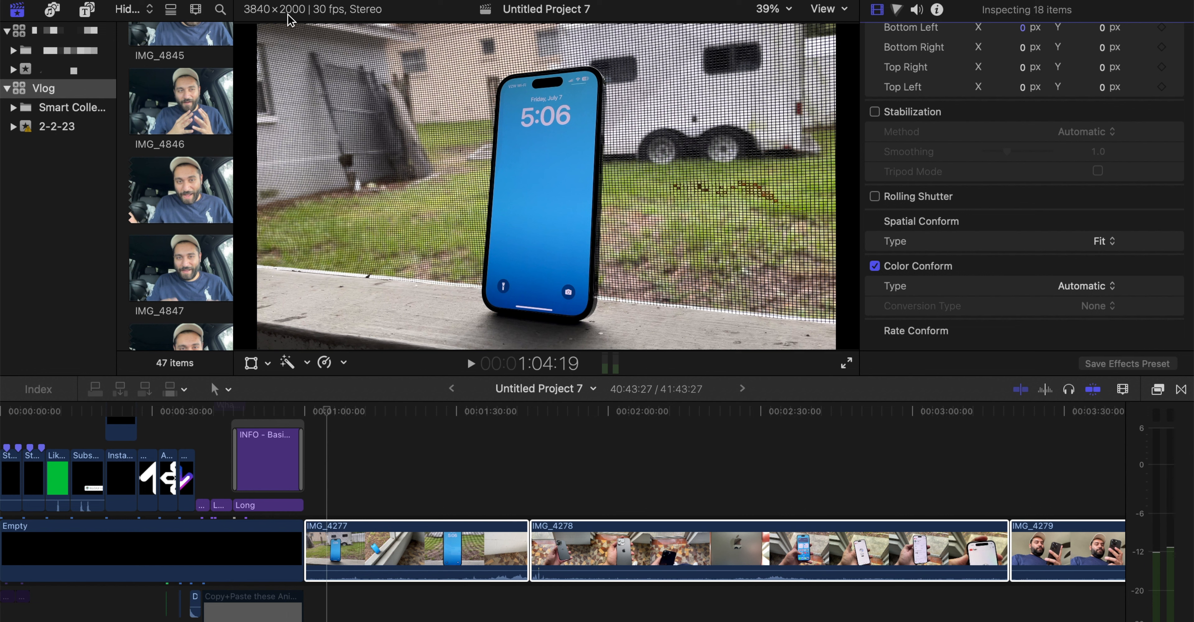
left_click(1105, 241)
left_click(1107, 256)
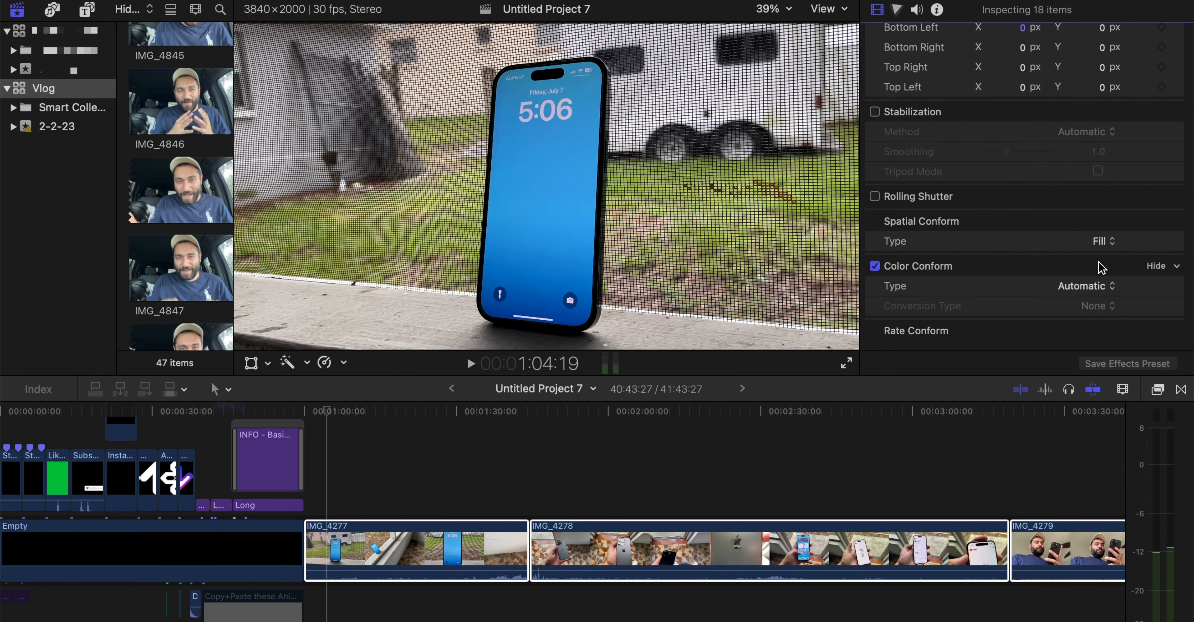
Open the color correction of clip IMG_4277 and place the playhead at a close shot of the phone within it
scroll(746, 454, "right", 3)
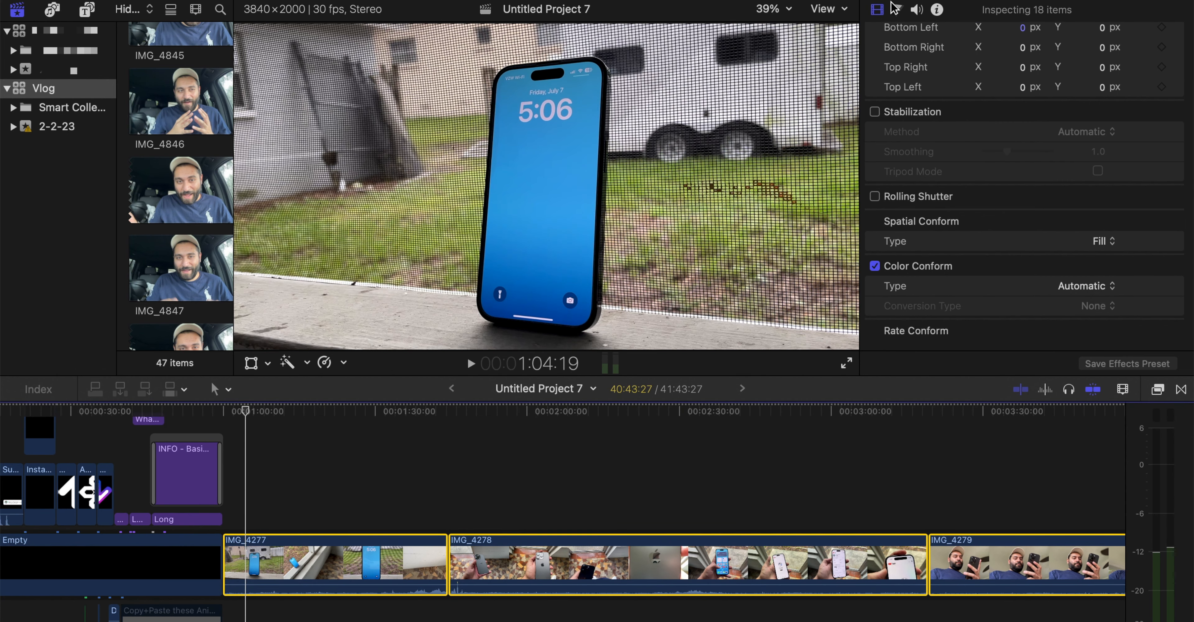
key("super+6")
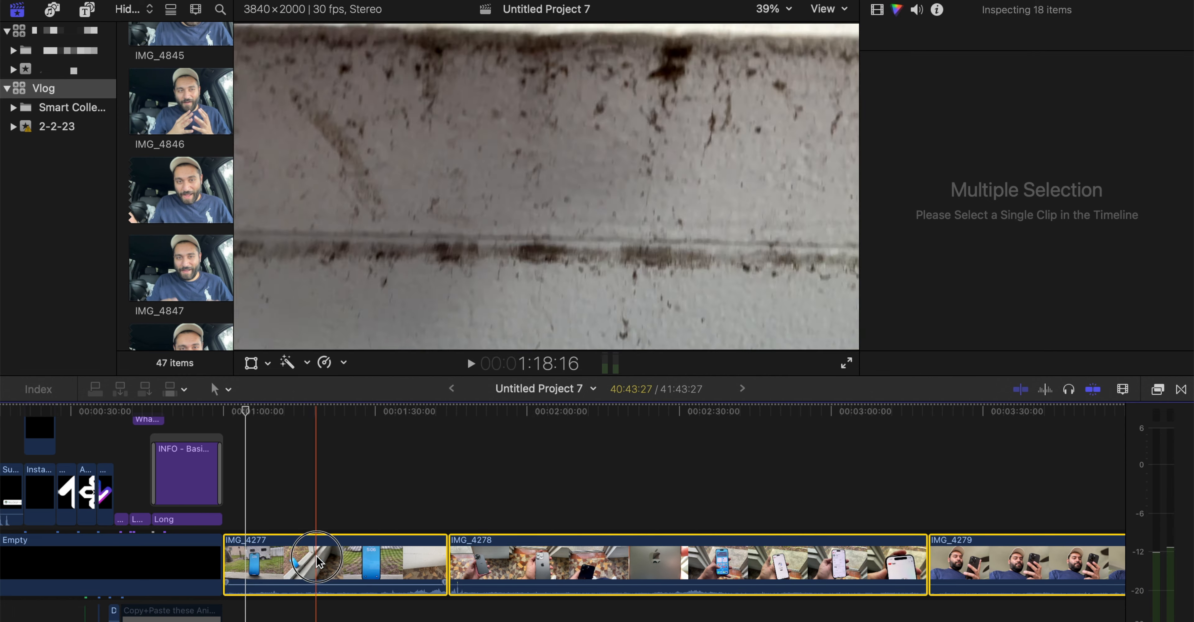
left_click(310, 561)
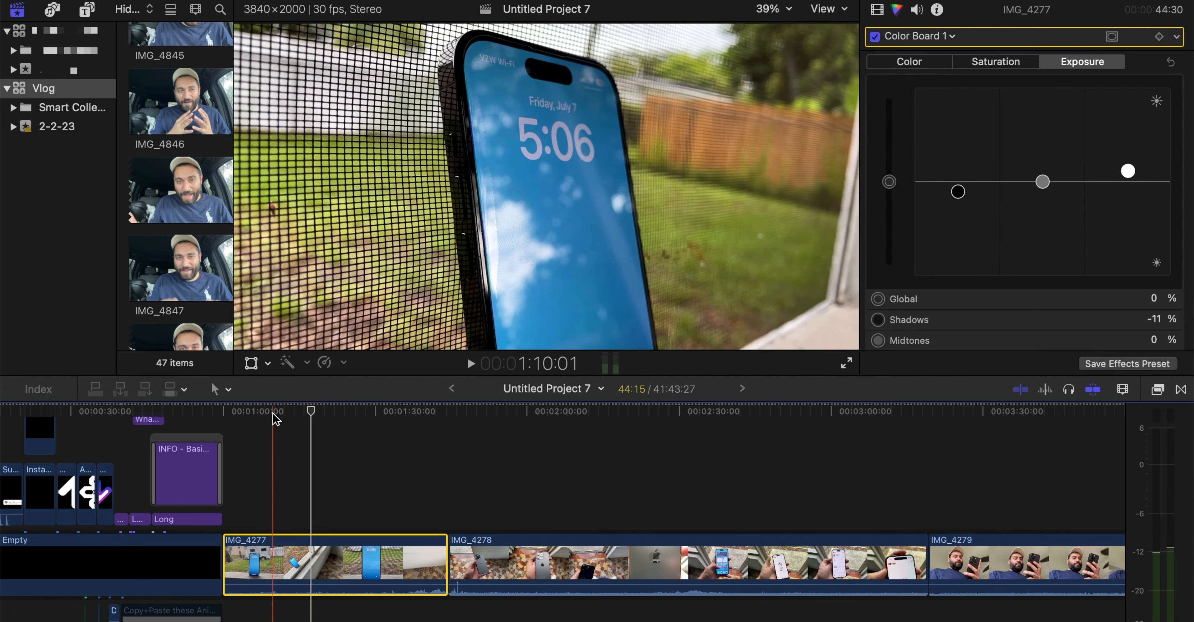
left_click(286, 410)
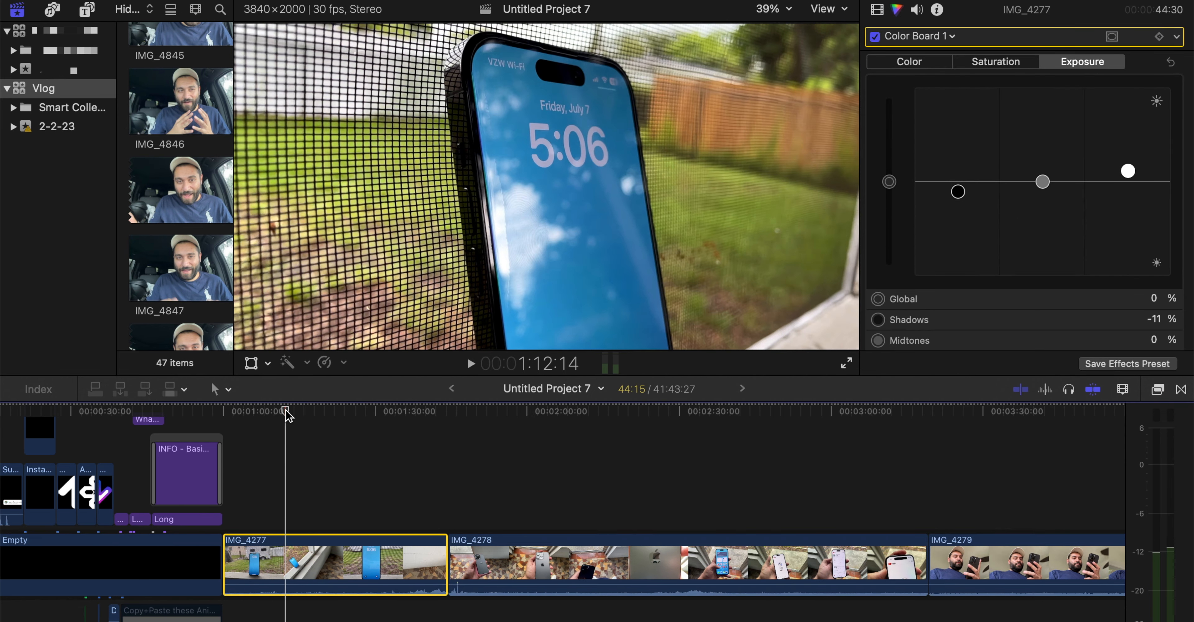
Compare clip IMG_4277 with Color Board 1 disabled and enabled
left_click(876, 37)
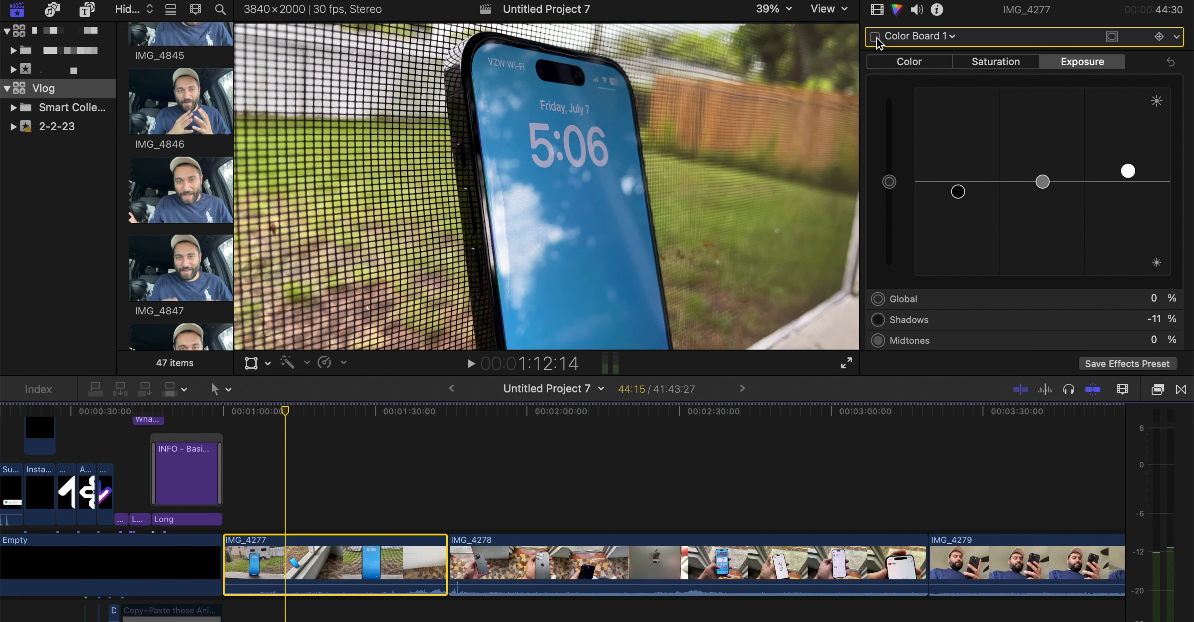
left_click(876, 37)
left_click(876, 37)
left_click(875, 37)
left_click(875, 37)
left_click(875, 37)
left_click(876, 37)
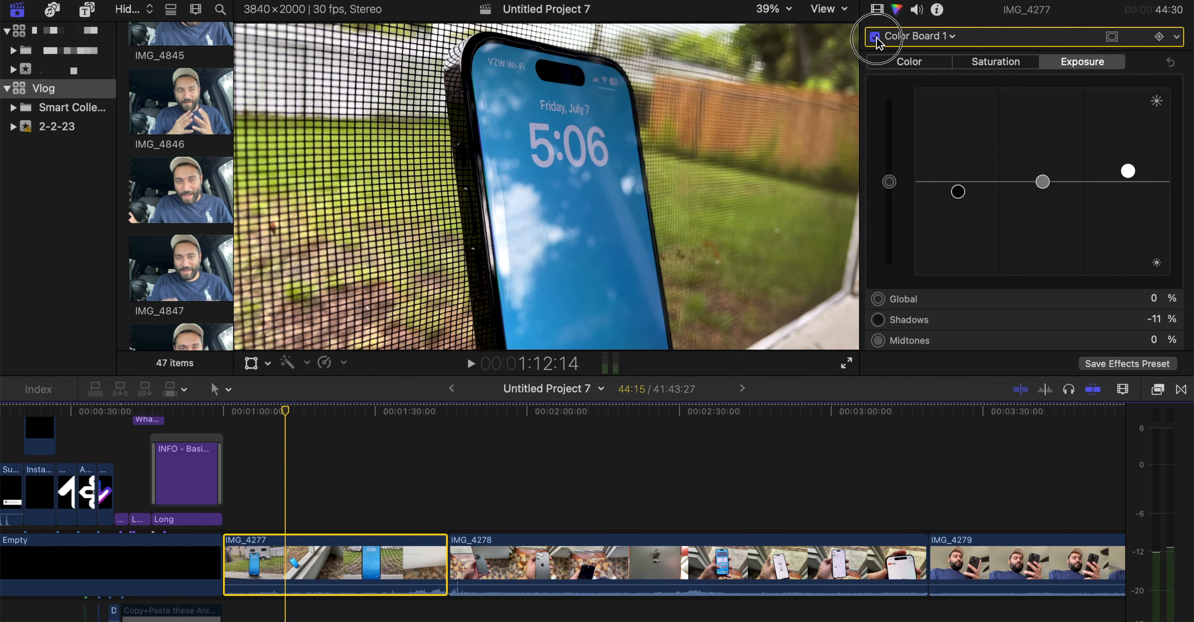
left_click(876, 37)
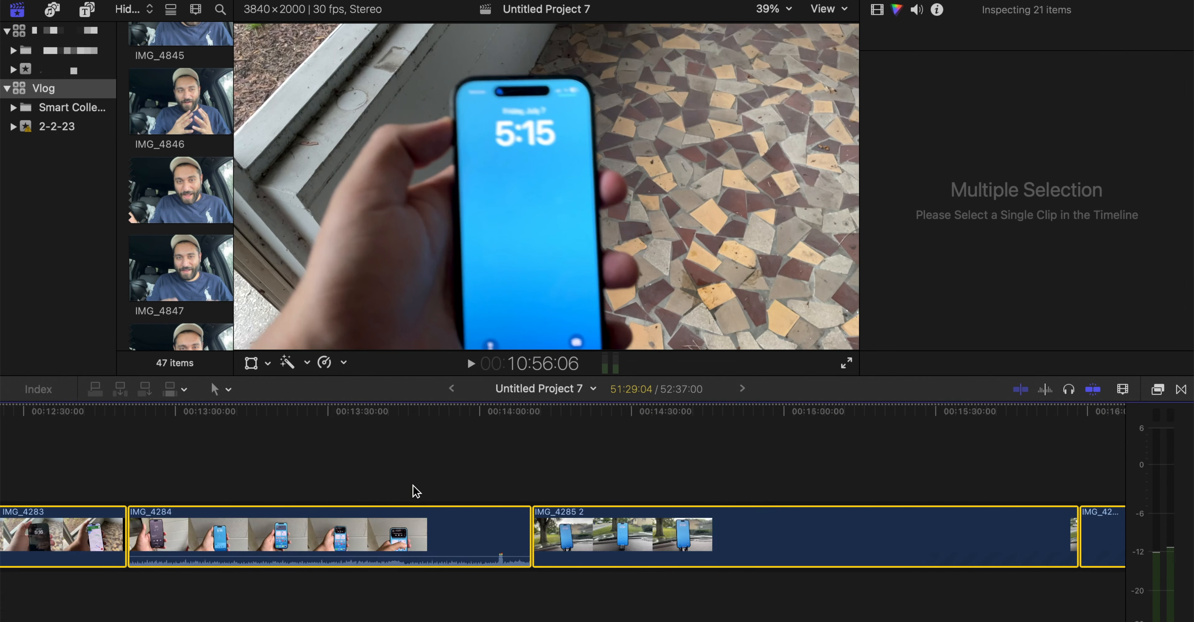
Insert a copy of the short IMG_4286 2 segment at 17:22:00 in front of IMG_4277, and delete that copy
scroll(666, 494, "right", 10)
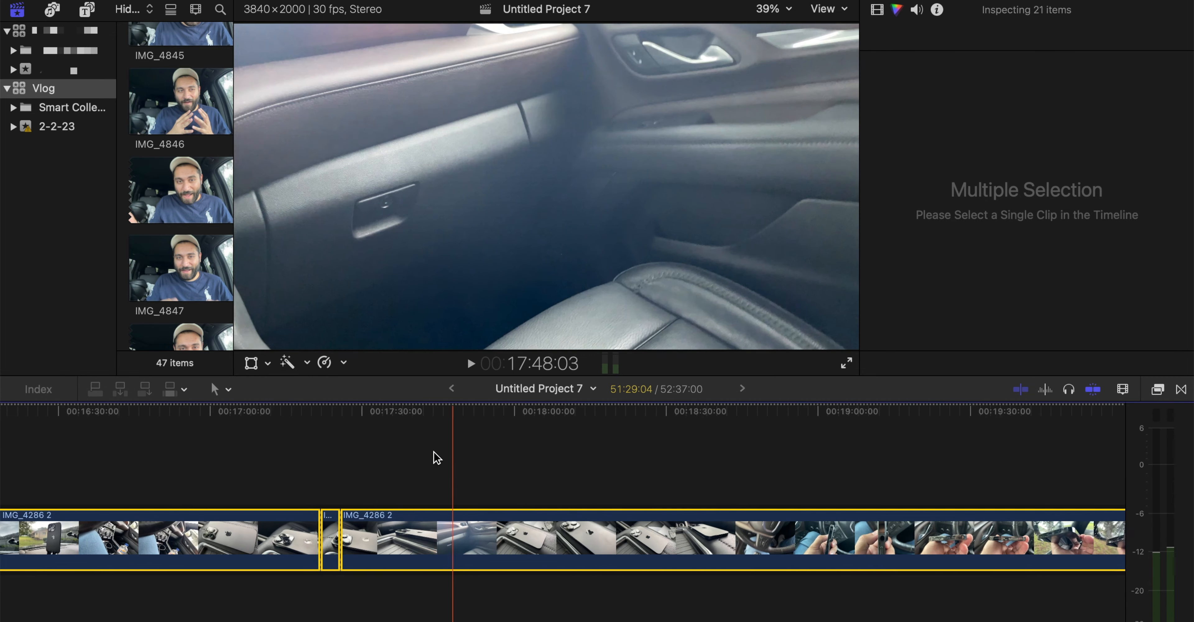
left_click(313, 464)
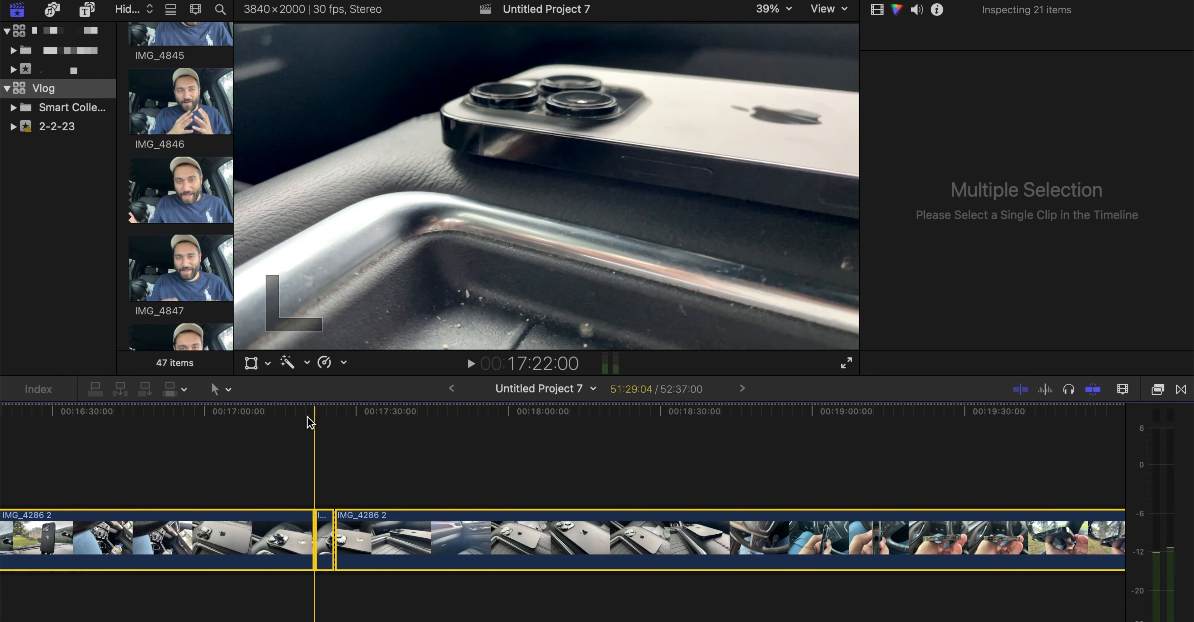
left_click(331, 471)
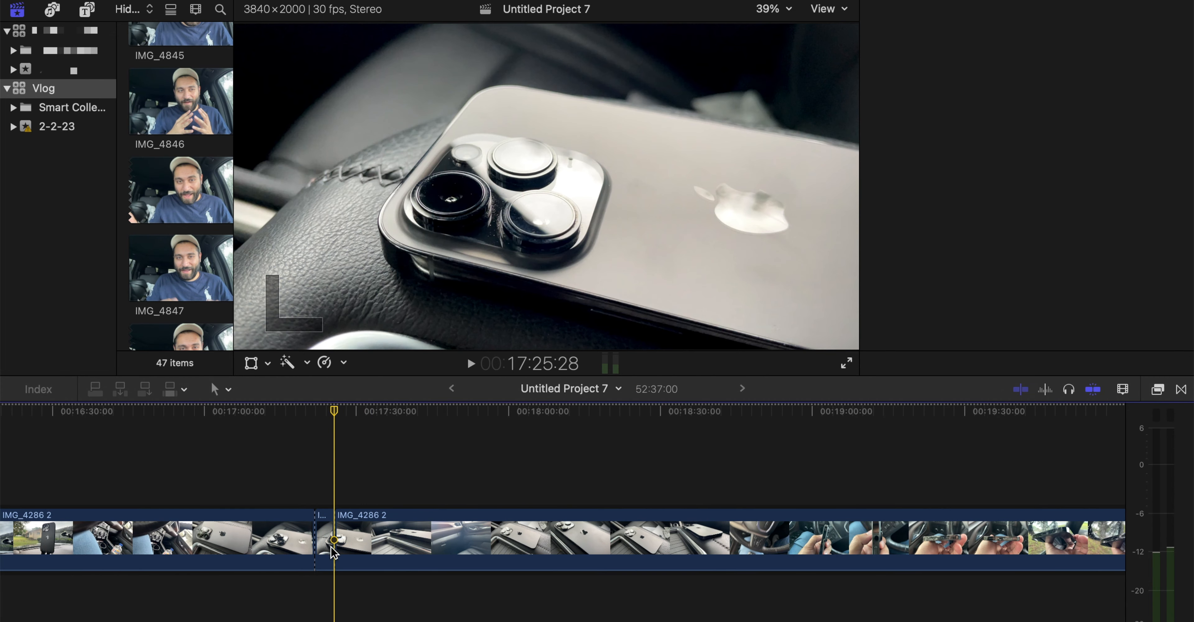
left_click(323, 538)
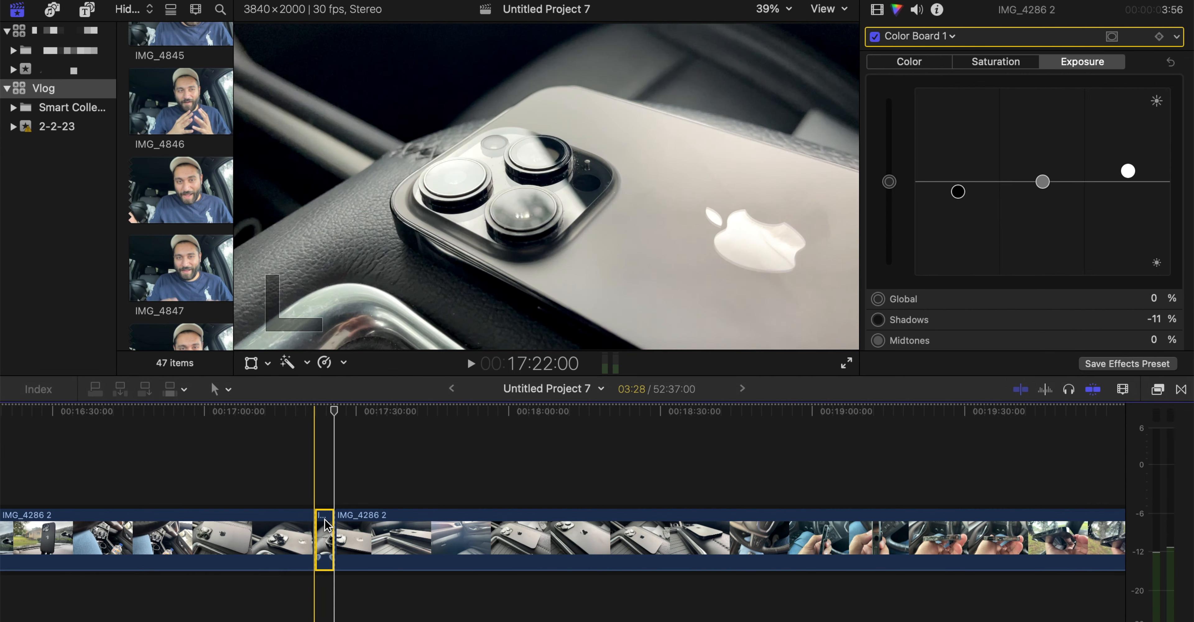
left_click_drag(326, 525, 389, 548)
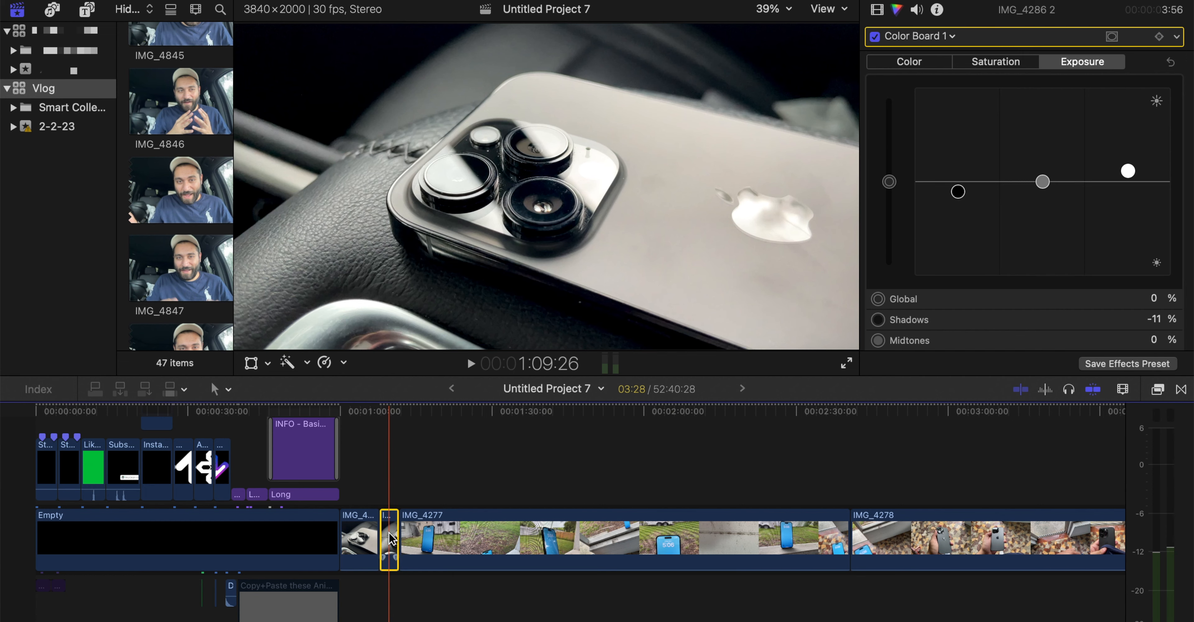
key("Delete")
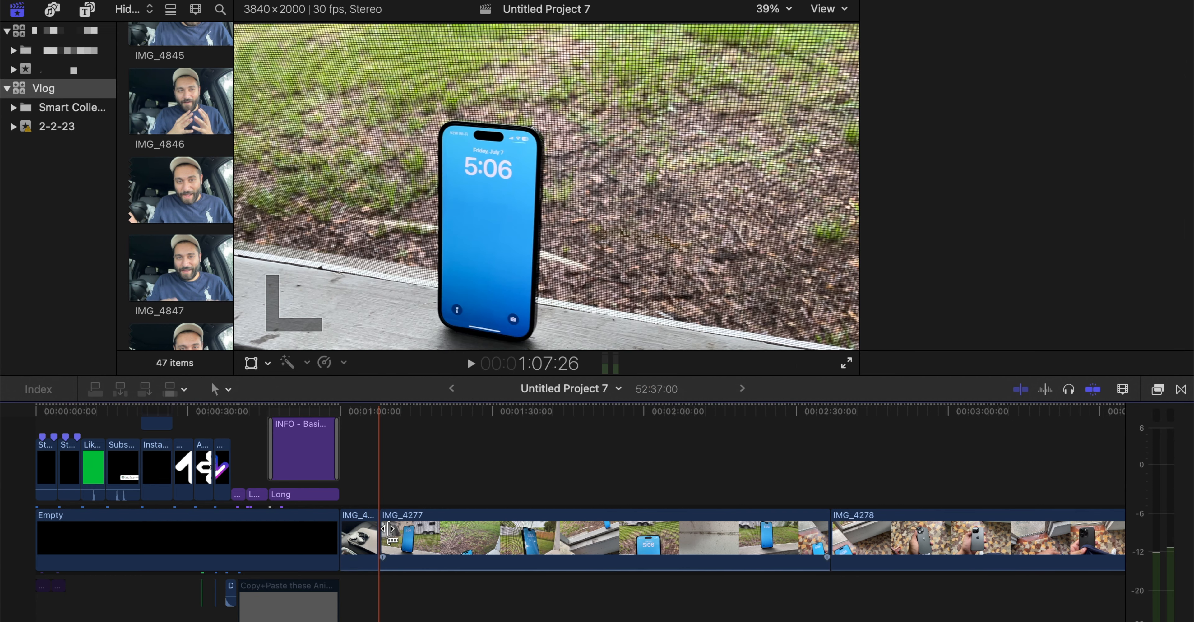
Check the slow-motion speed options and the source frame rate of the IMG_4286 2 clip before IMG_4277
left_click(357, 538)
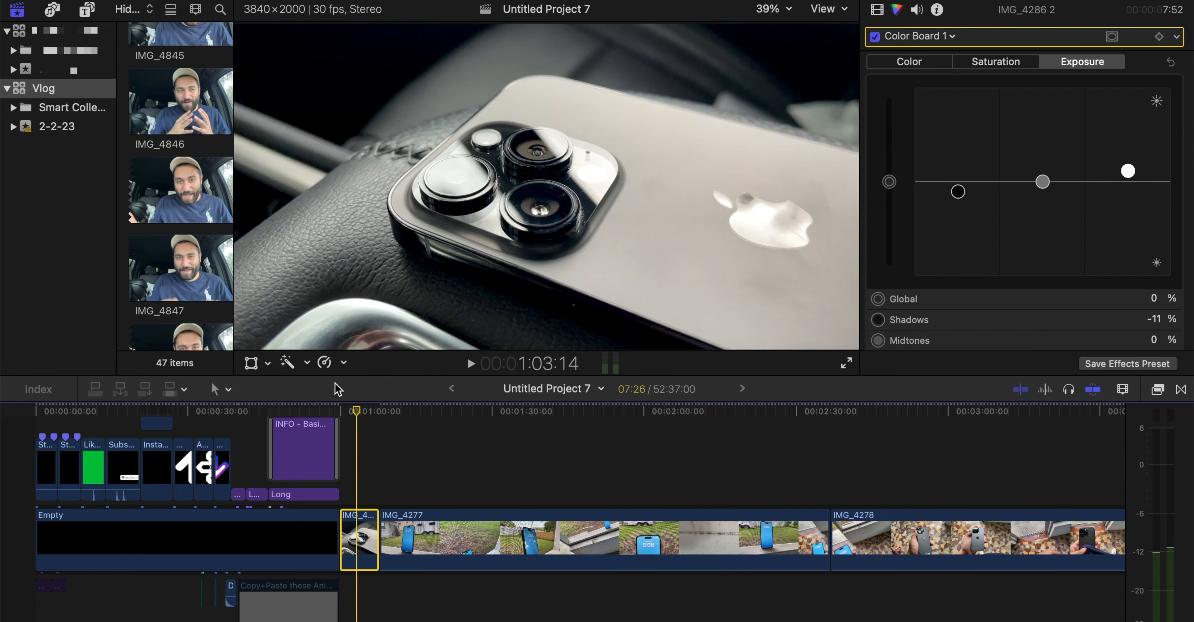
left_click(326, 363)
mouse_move(338, 382)
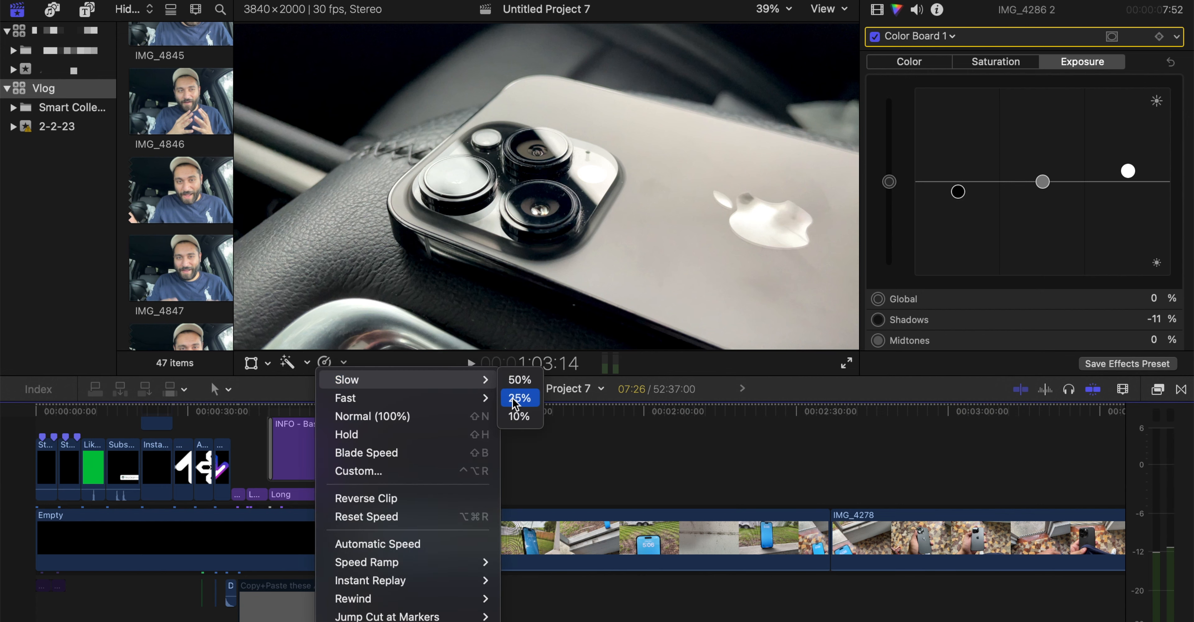
left_click(584, 435)
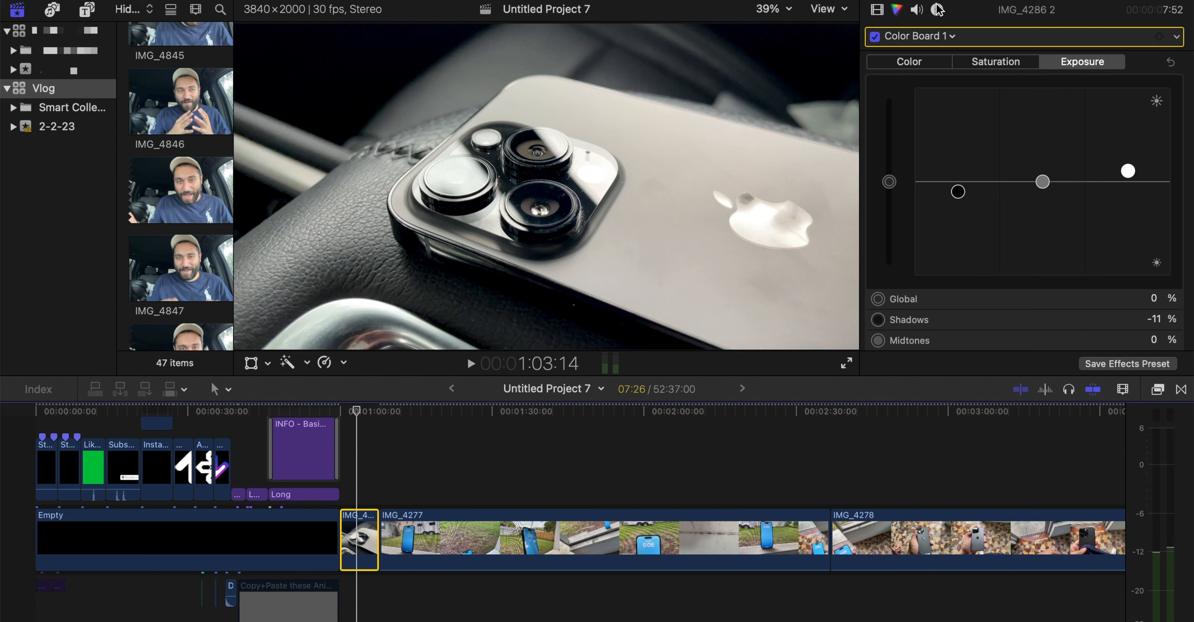
left_click(937, 9)
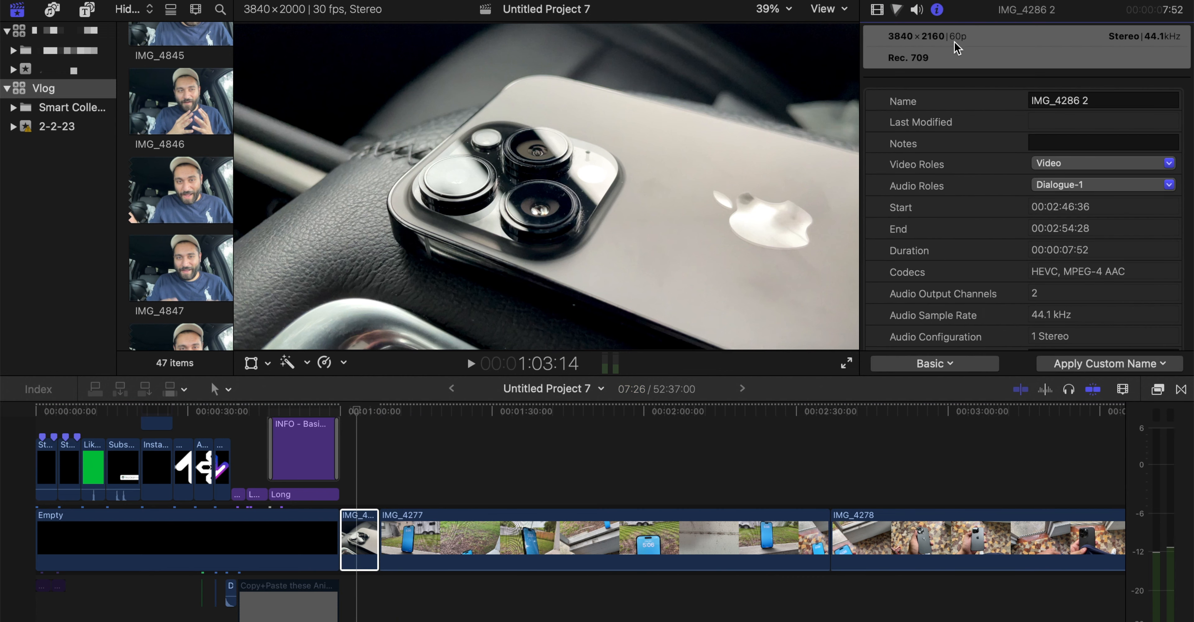
left_click(877, 9)
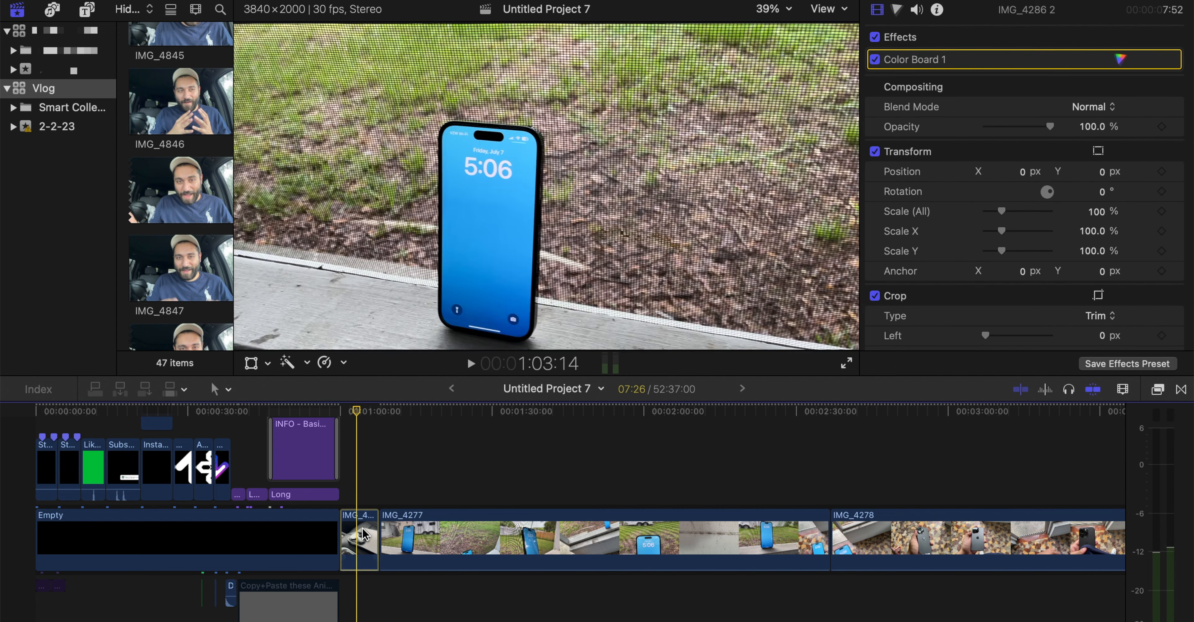
Review the slow retiming percentages once more for the same IMG_4286 2 clip, leaving its speed as is
left_click(361, 510)
left_click(324, 362)
mouse_move(352, 380)
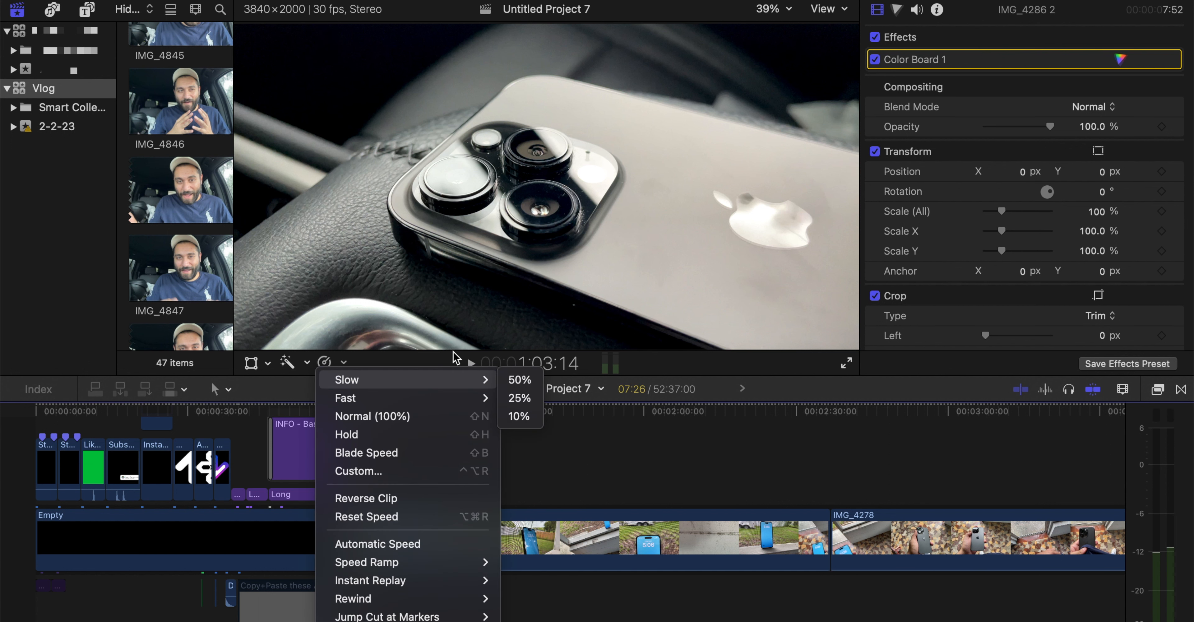
left_click(452, 351)
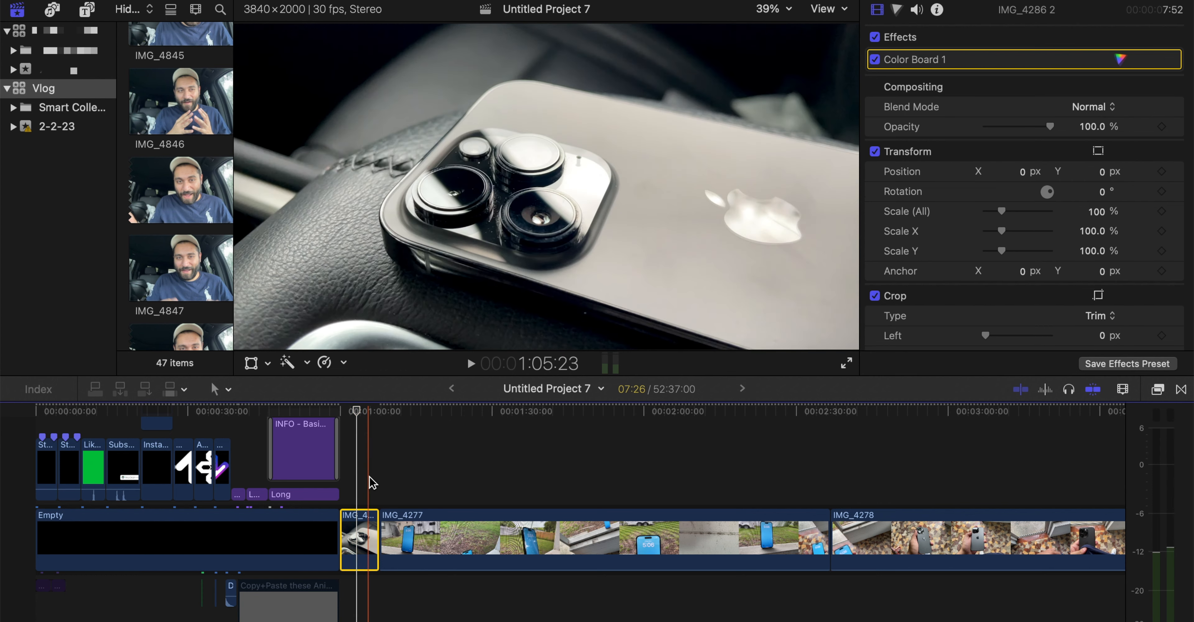
Paste the short IMG_4286 2 segment at 1:07:26 in front of IMG_4277 and play it back
key("Down")
key("super+v")
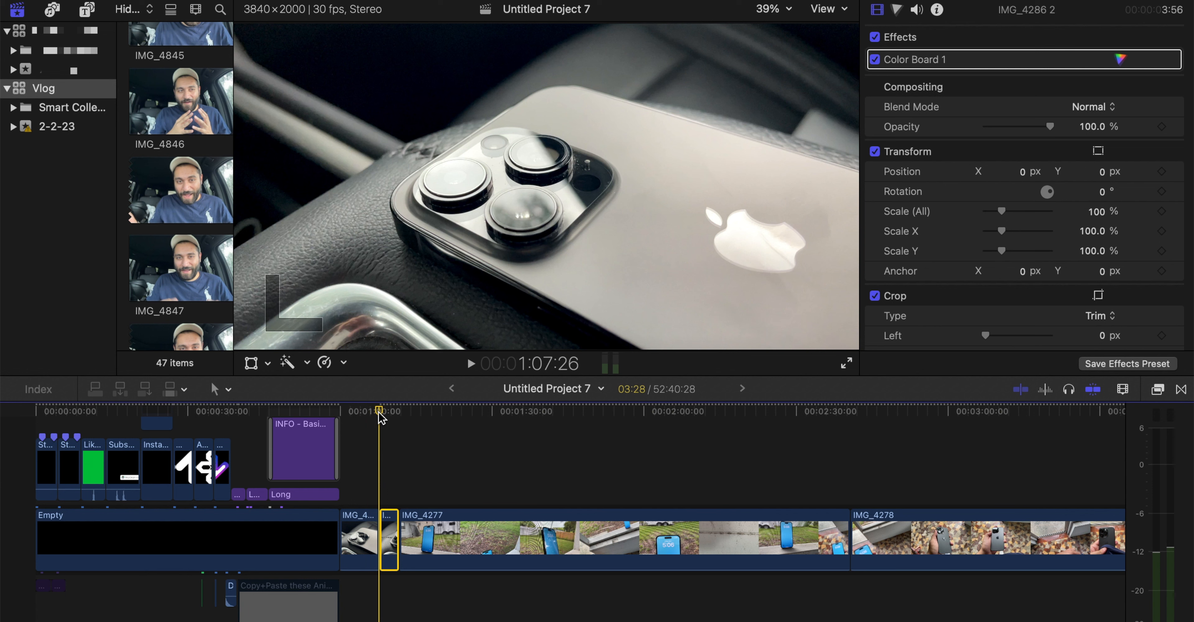
key("space")
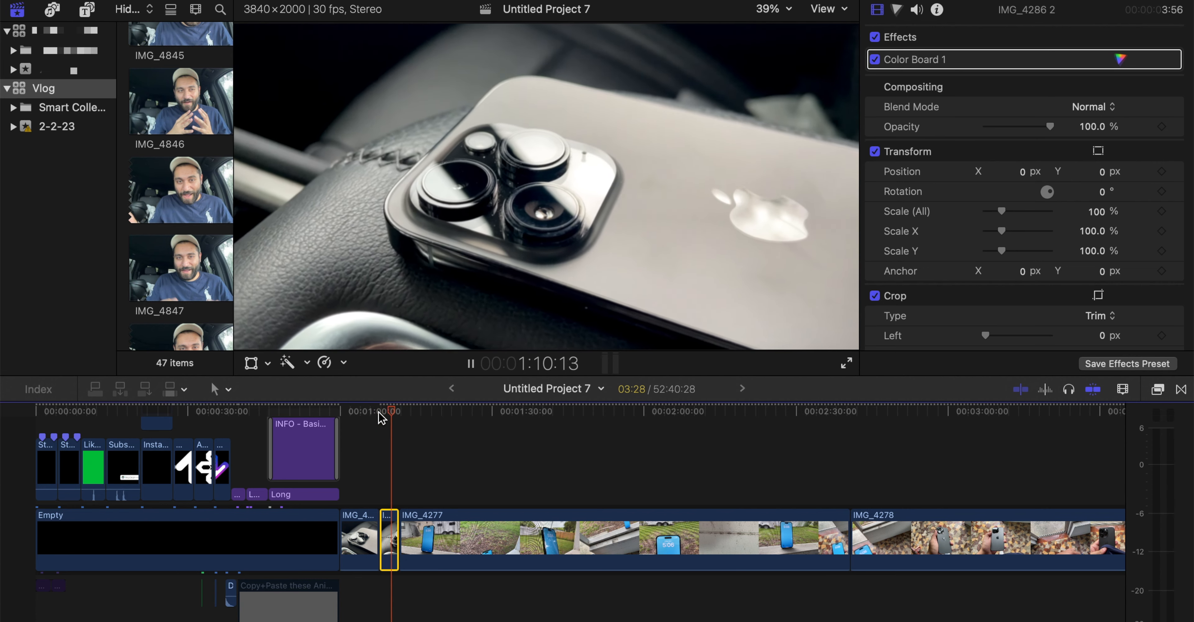
key("space")
Extend the pasted IMG_4286 2 segment to a duration of about 6:05
left_click(327, 361)
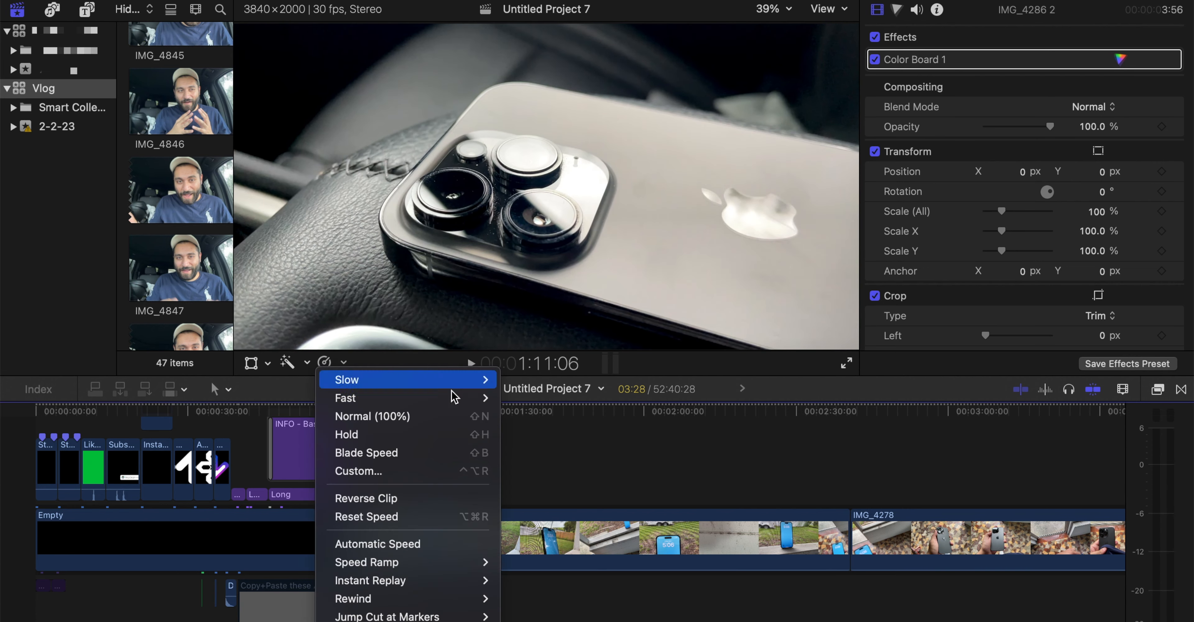
left_click(547, 432)
left_click_drag(403, 523, 425, 528)
key("super+z")
left_click(411, 526)
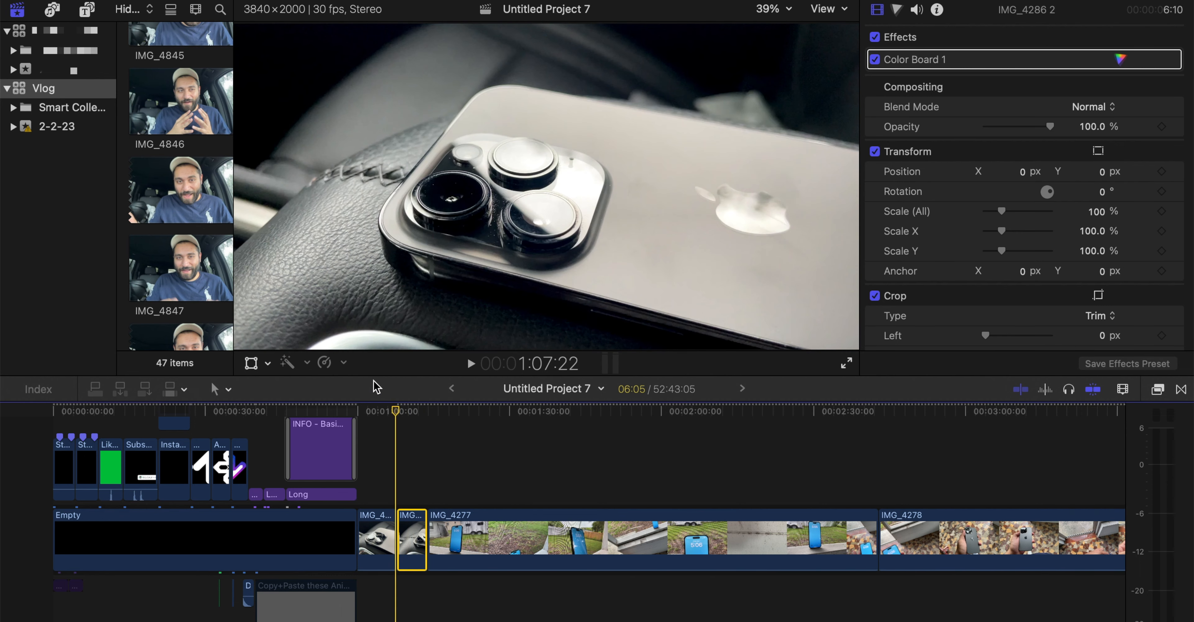
Preview the extended IMG_4286 2 segment slowed to 25% speed, and delete it from the timeline
left_click(325, 363)
mouse_move(480, 379)
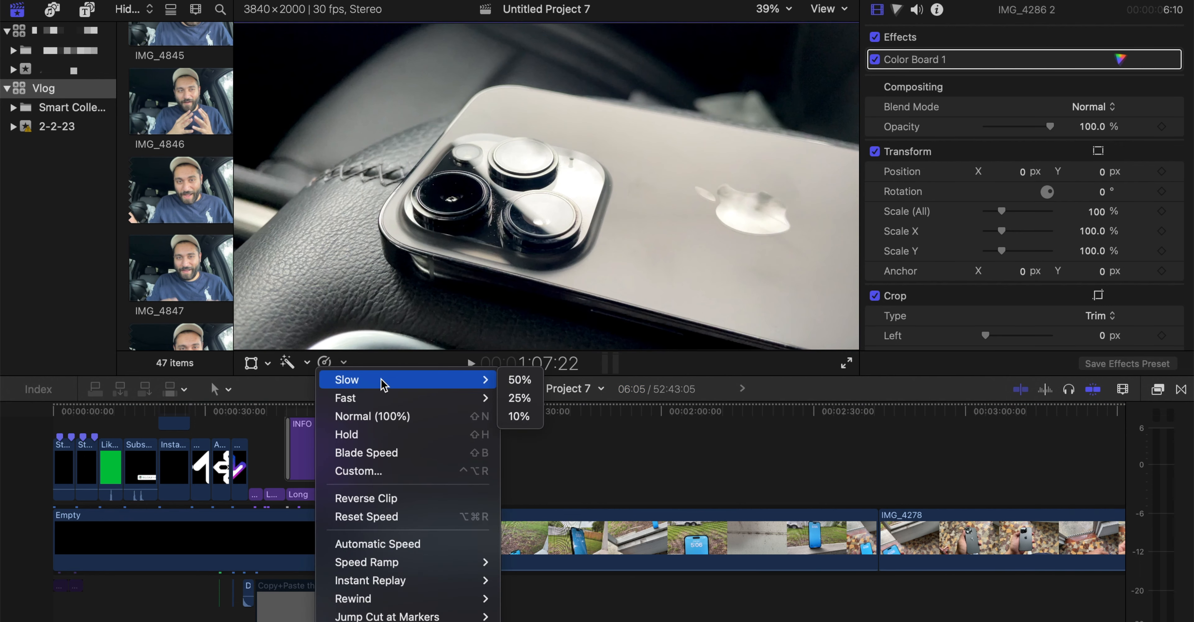
left_click(519, 397)
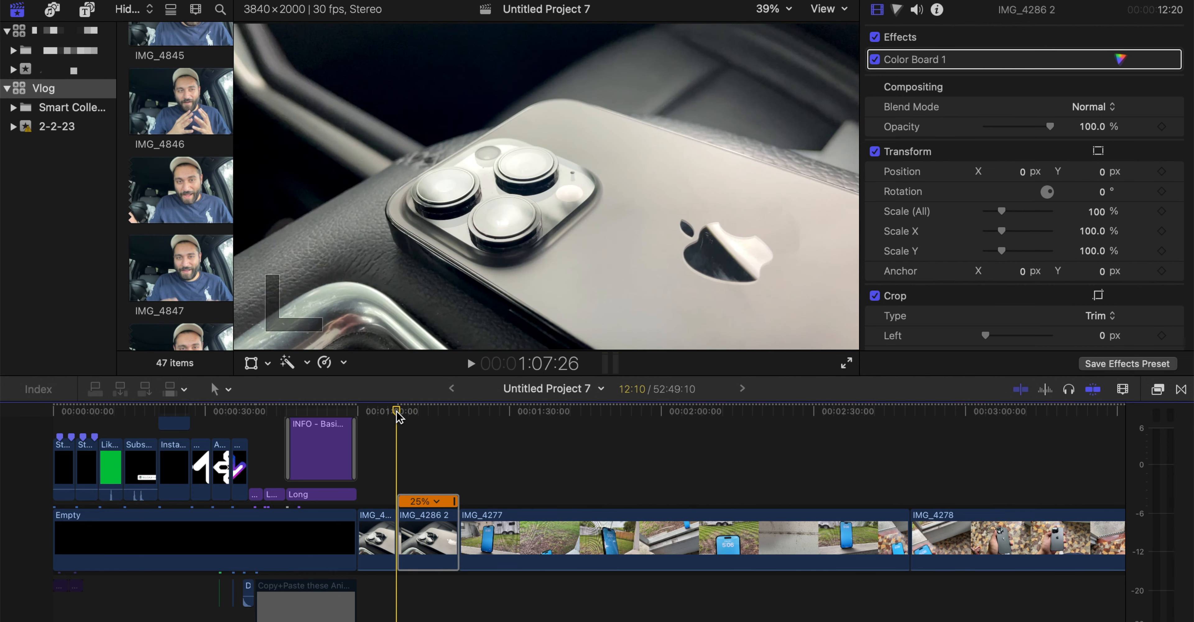
key("space")
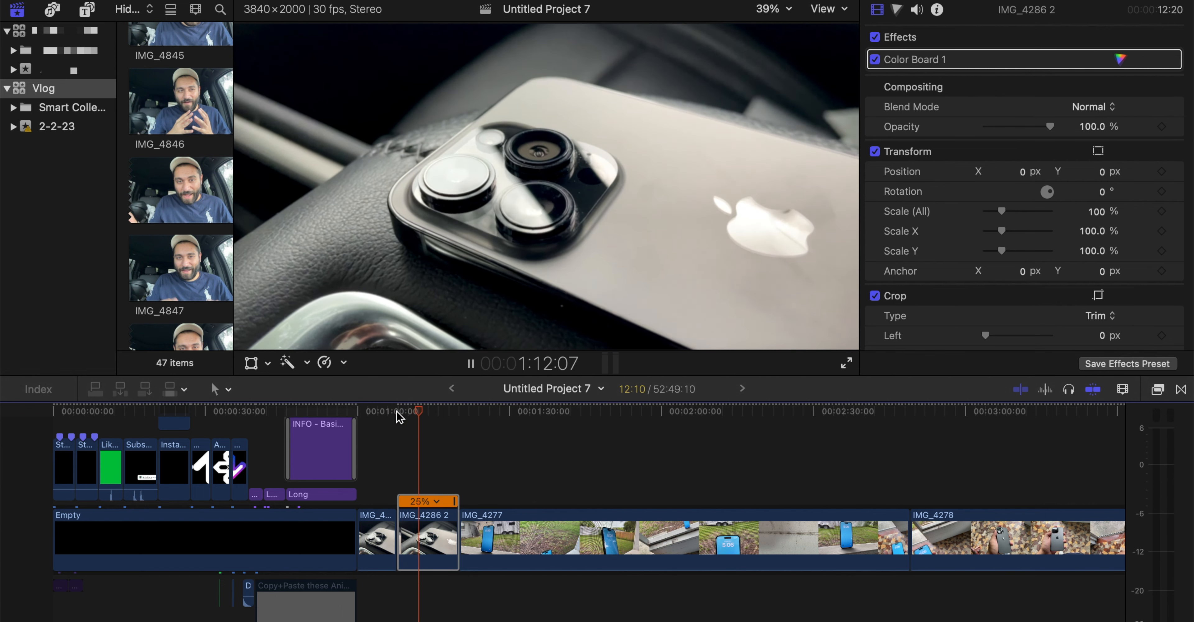
key("space")
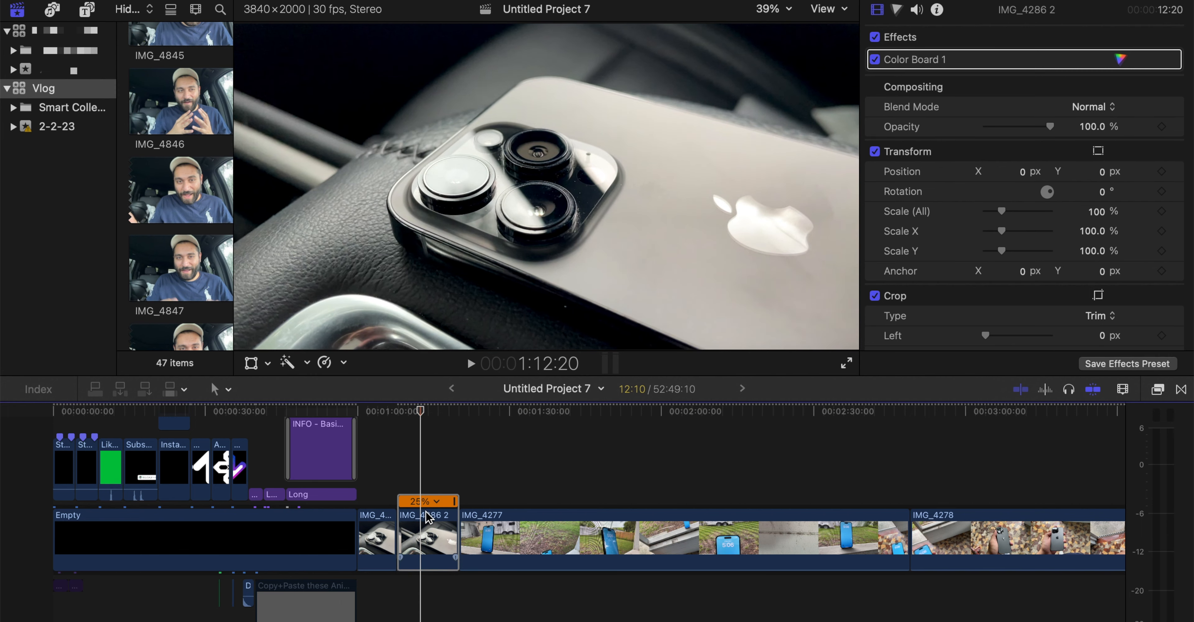
key("Delete")
Examine the retiming video quality options, including Optical Flow, for the remaining IMG_4286 2 clip before IMG_4277
left_click(394, 537)
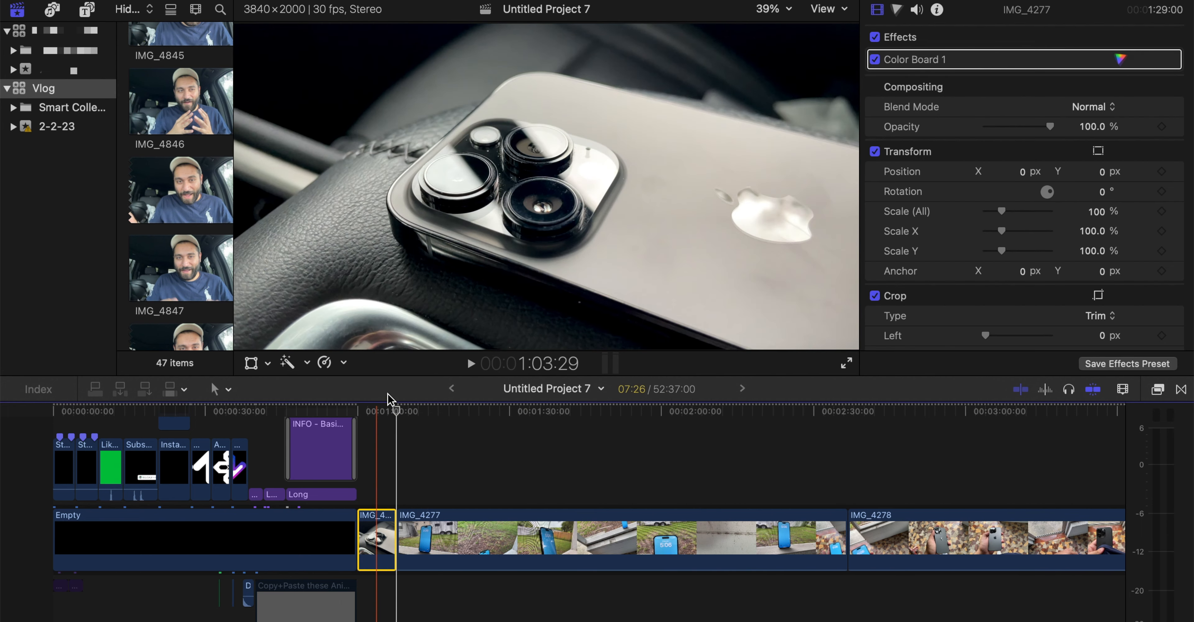
left_click(325, 362)
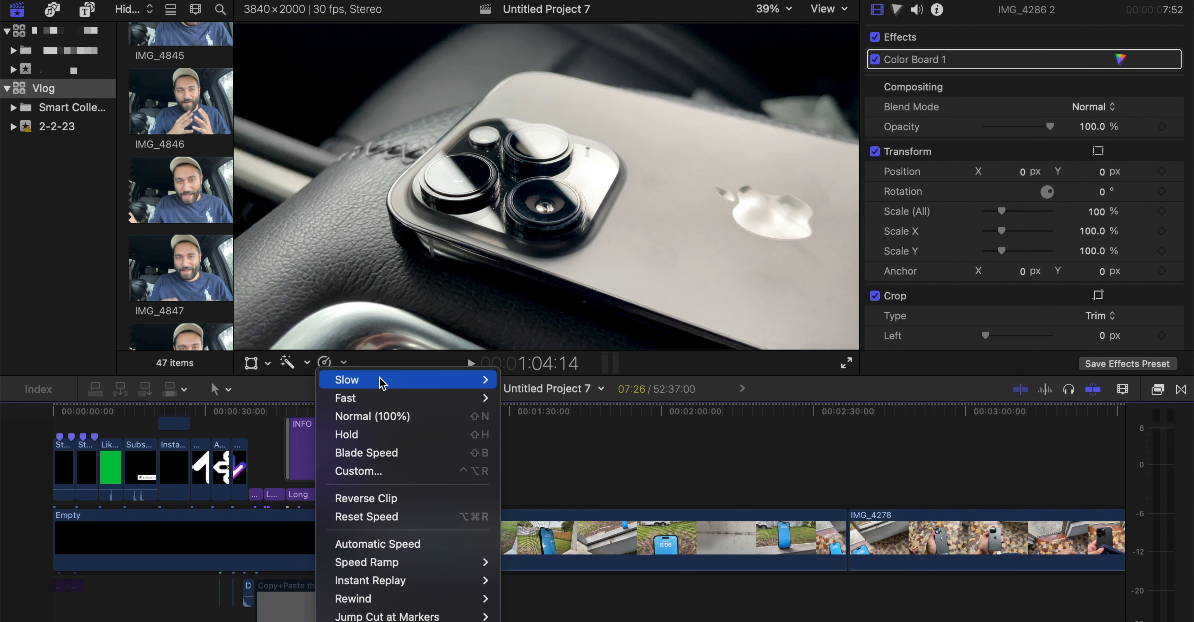
mouse_move(378, 384)
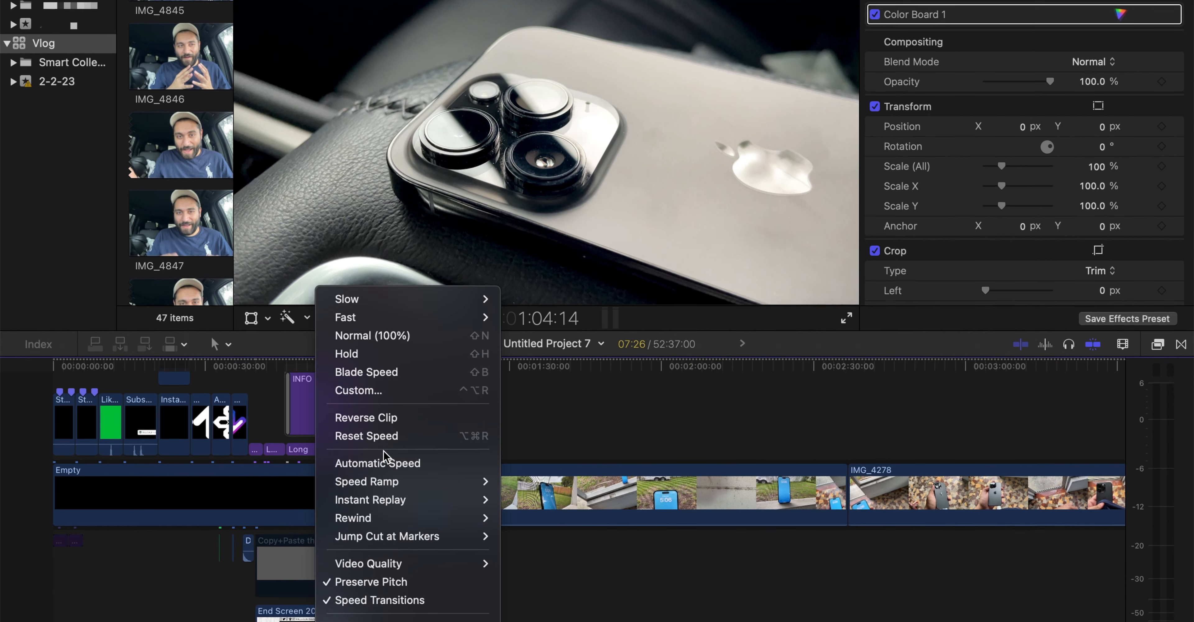
mouse_move(391, 580)
mouse_move(391, 539)
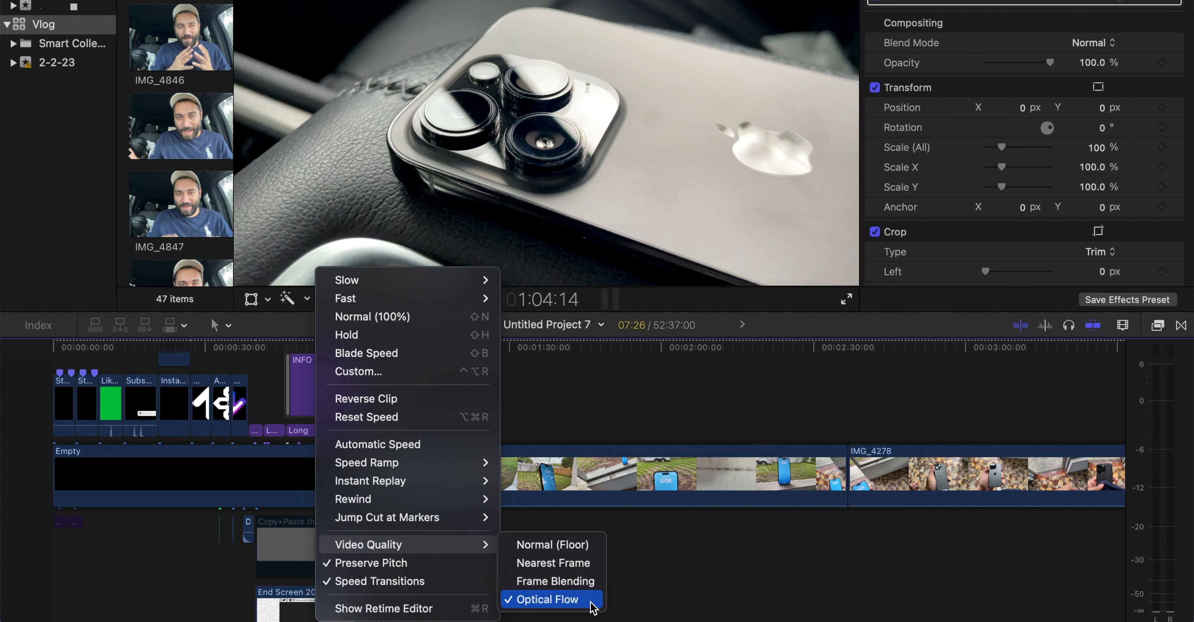
left_click(522, 415)
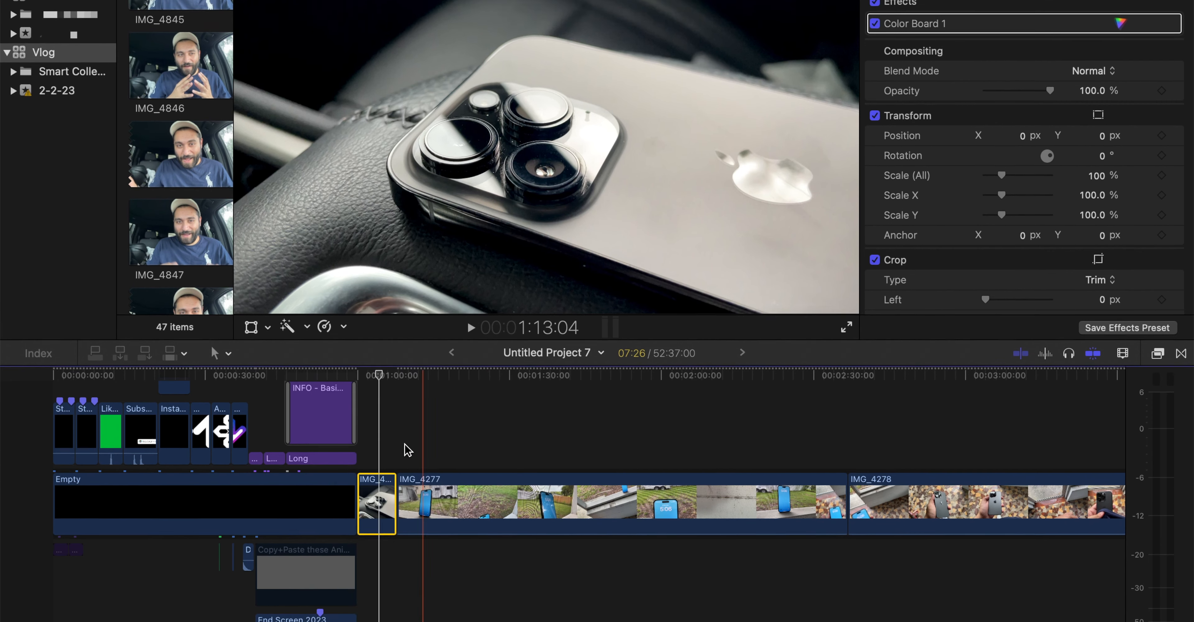
Play the slowed IMG_4286 2 clip from 1:00:00 to review its motion, and return the playhead to the clip's start
left_click(358, 345)
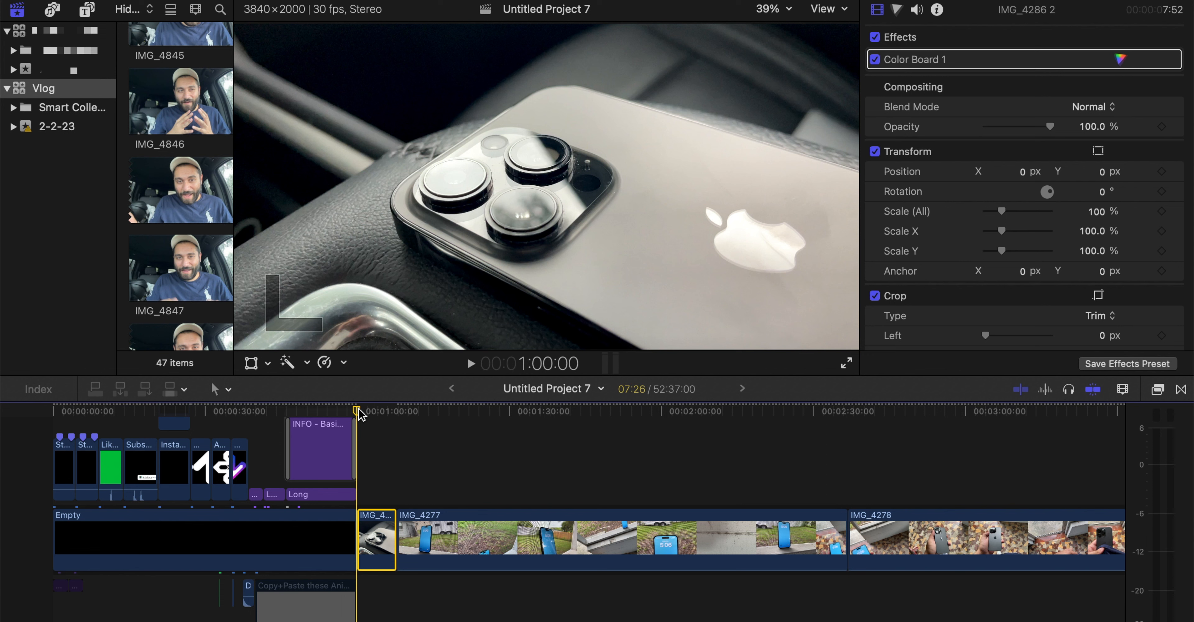
left_click(358, 409)
key("l")
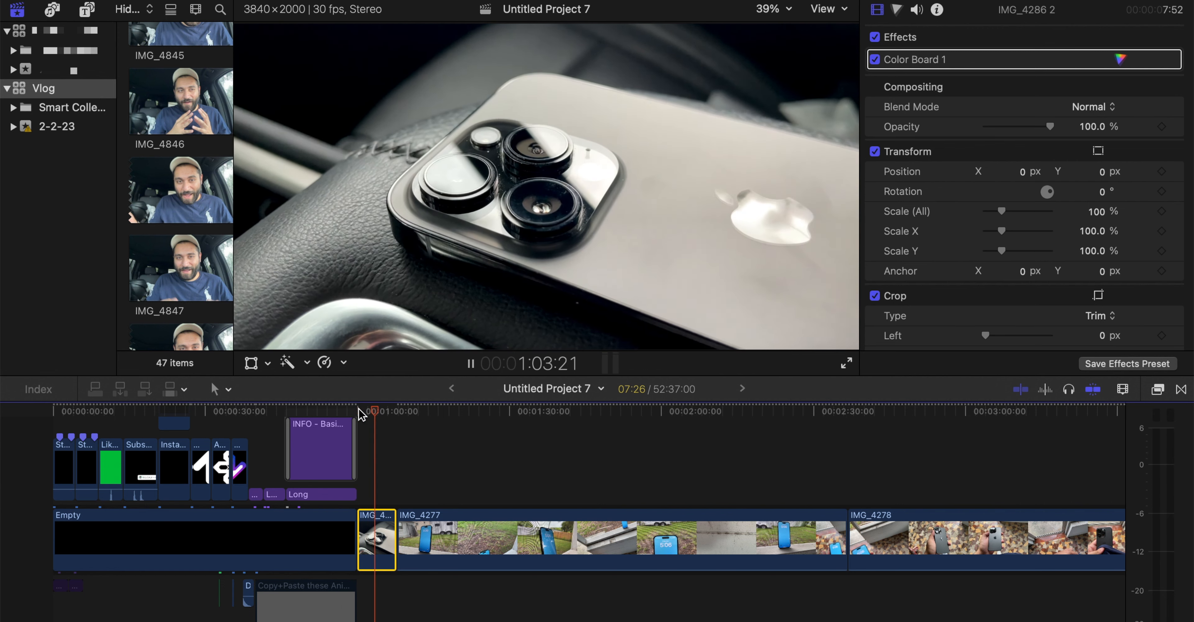
key("space")
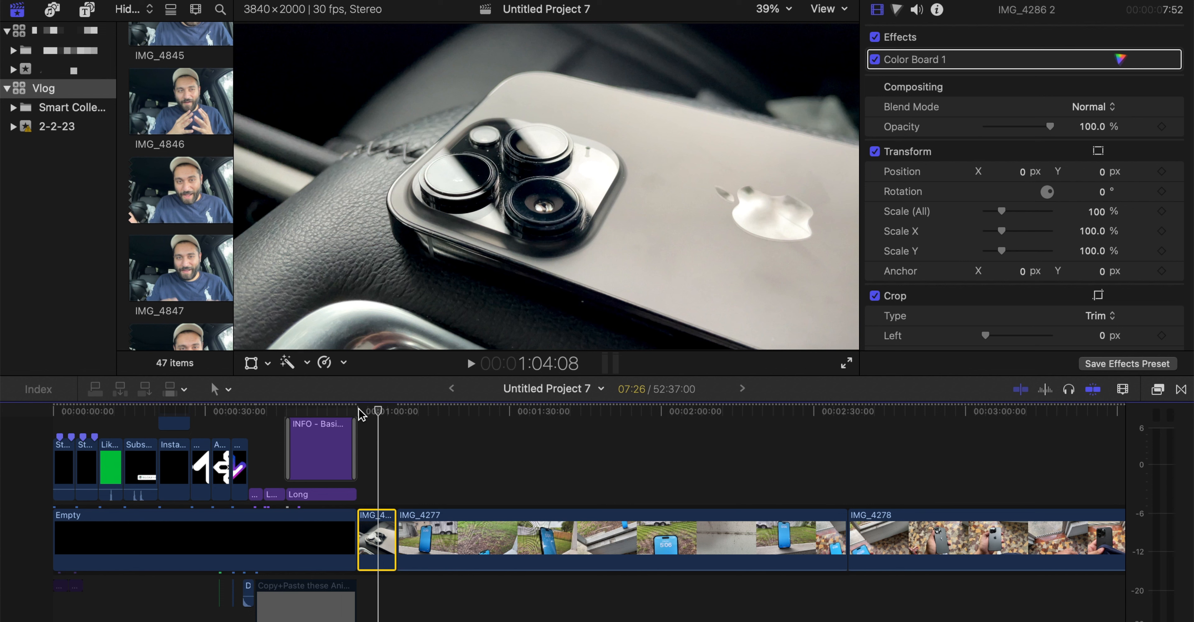
left_click_drag(378, 416, 356, 411)
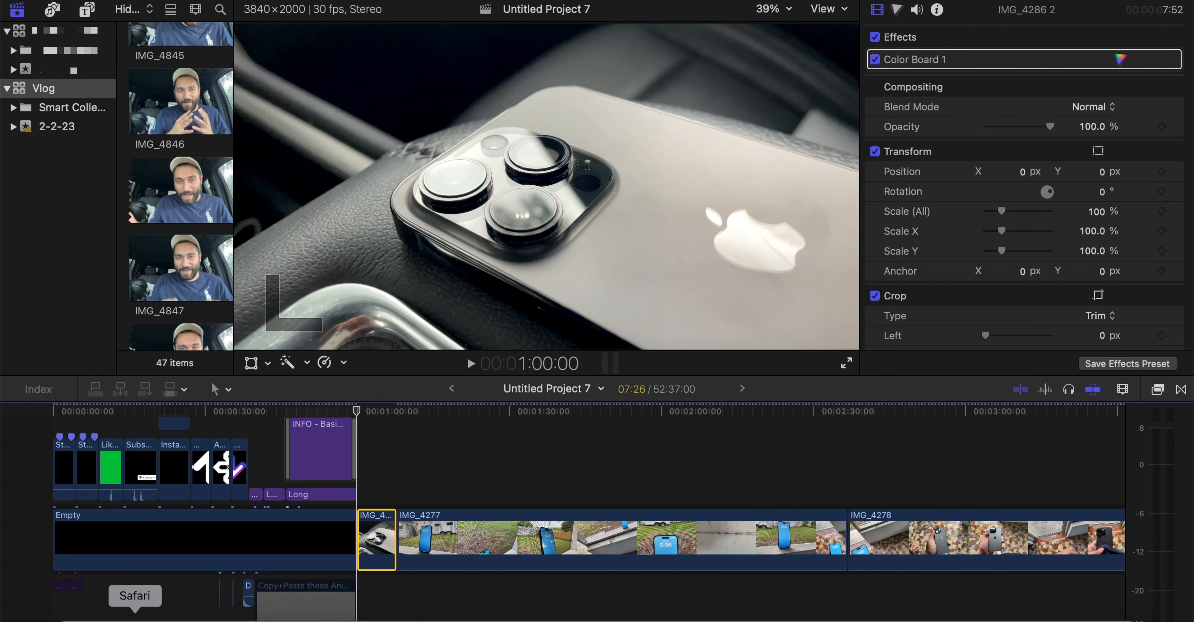
Switch to Safari and search the Envato Elements music category for "lofi", sorting the results by New
left_click(135, 619)
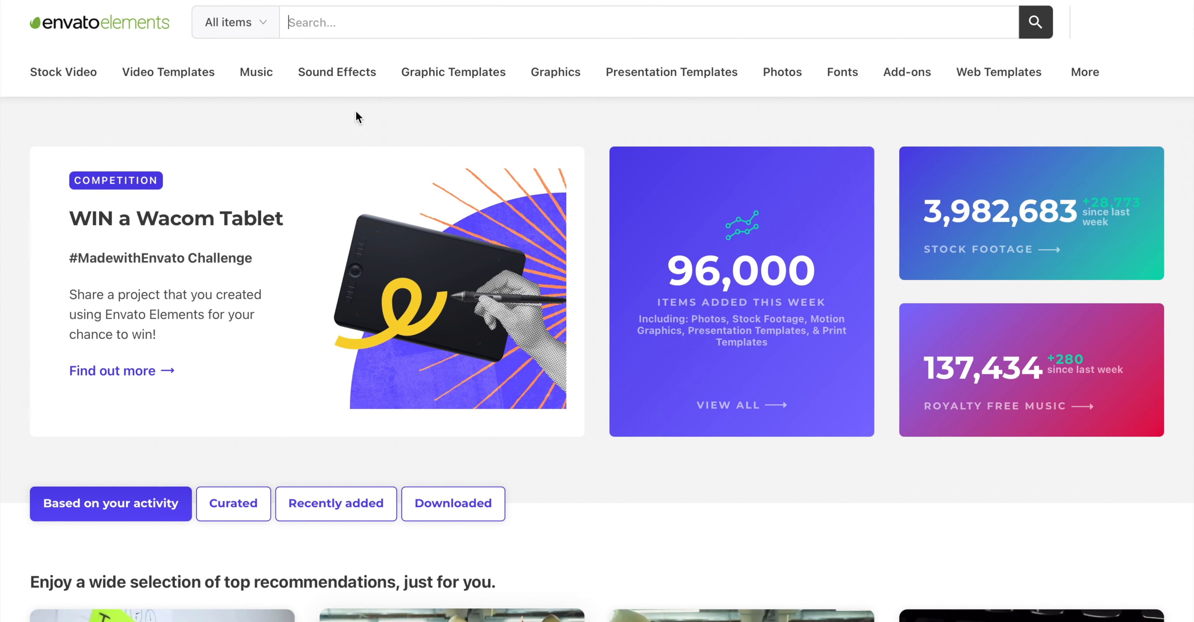
left_click(247, 31)
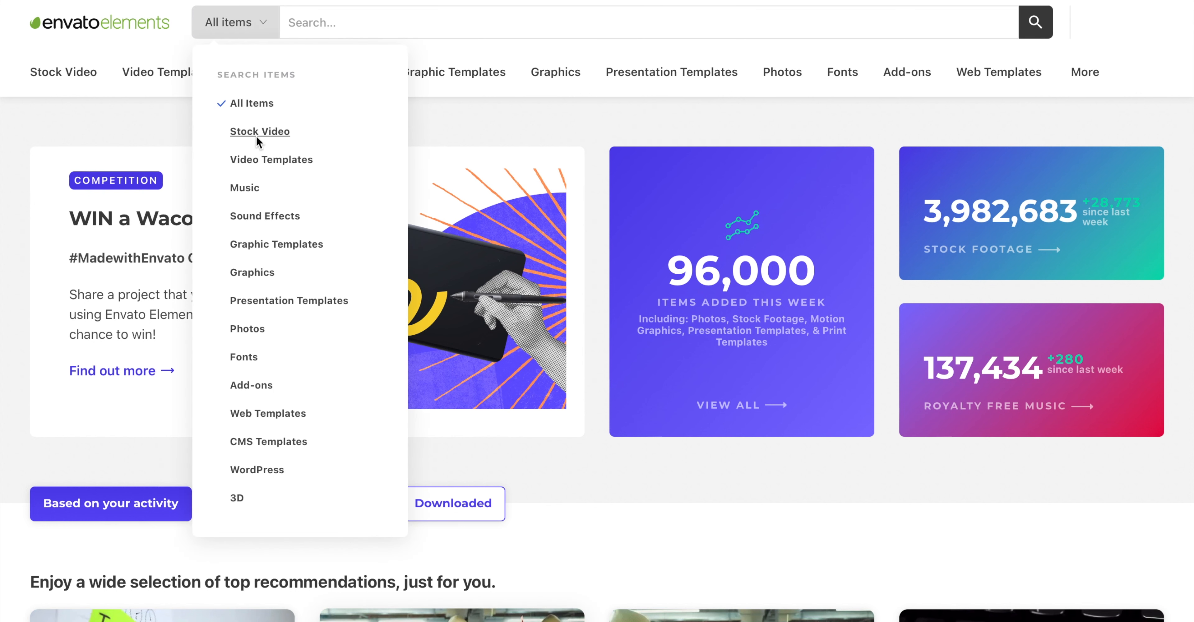
left_click(256, 187)
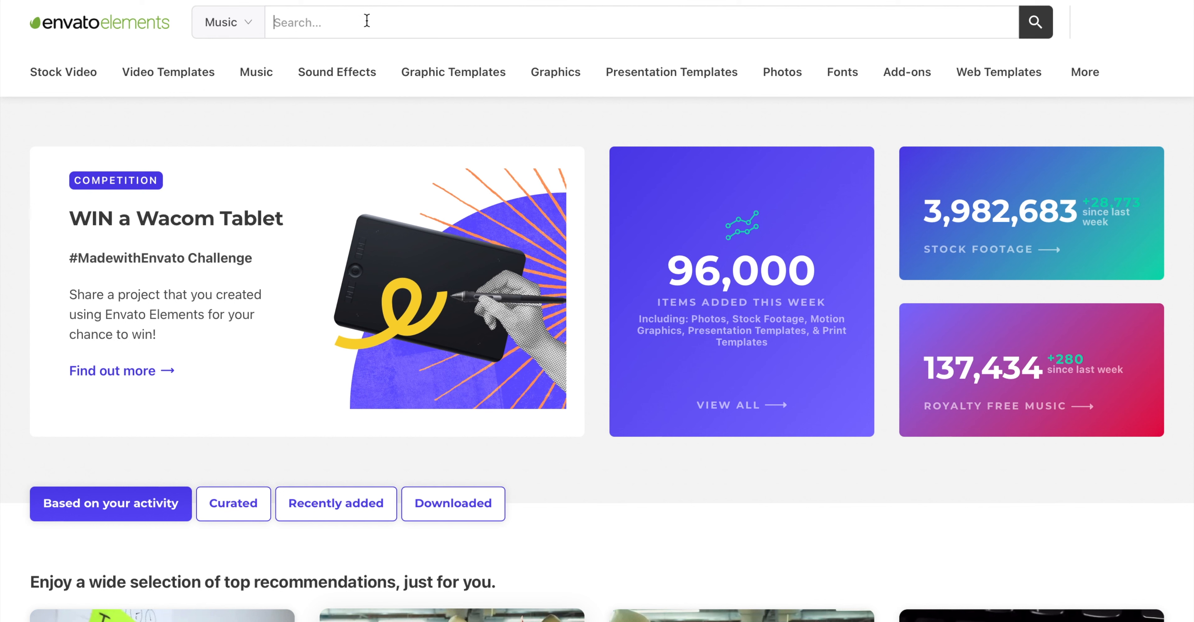
type("lofi")
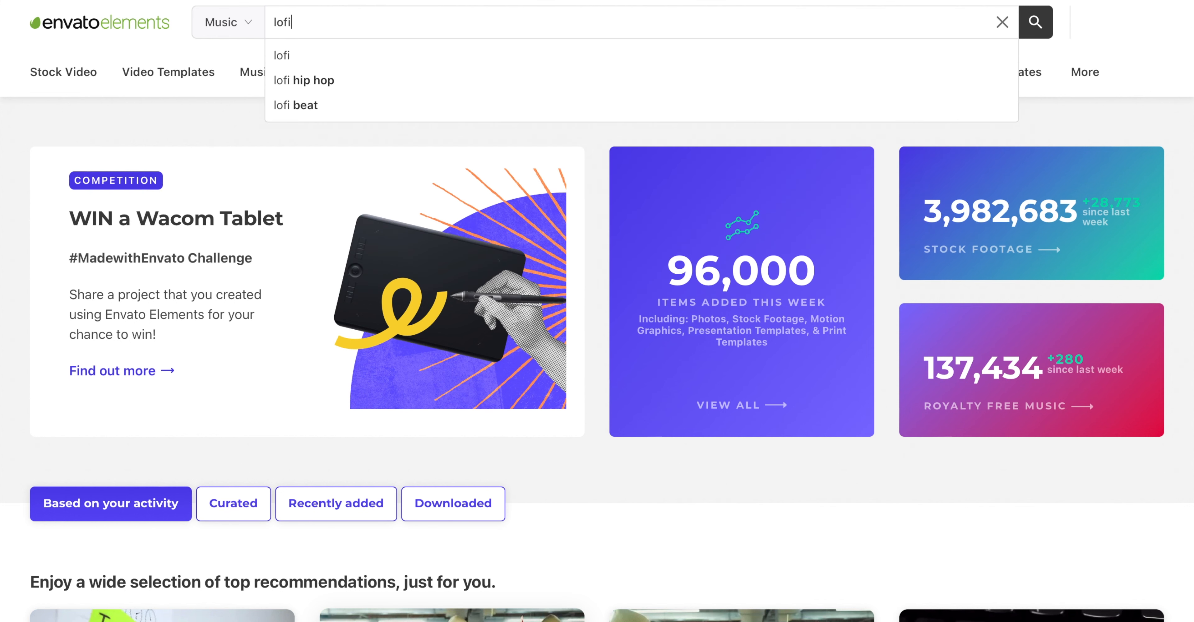
key("Return")
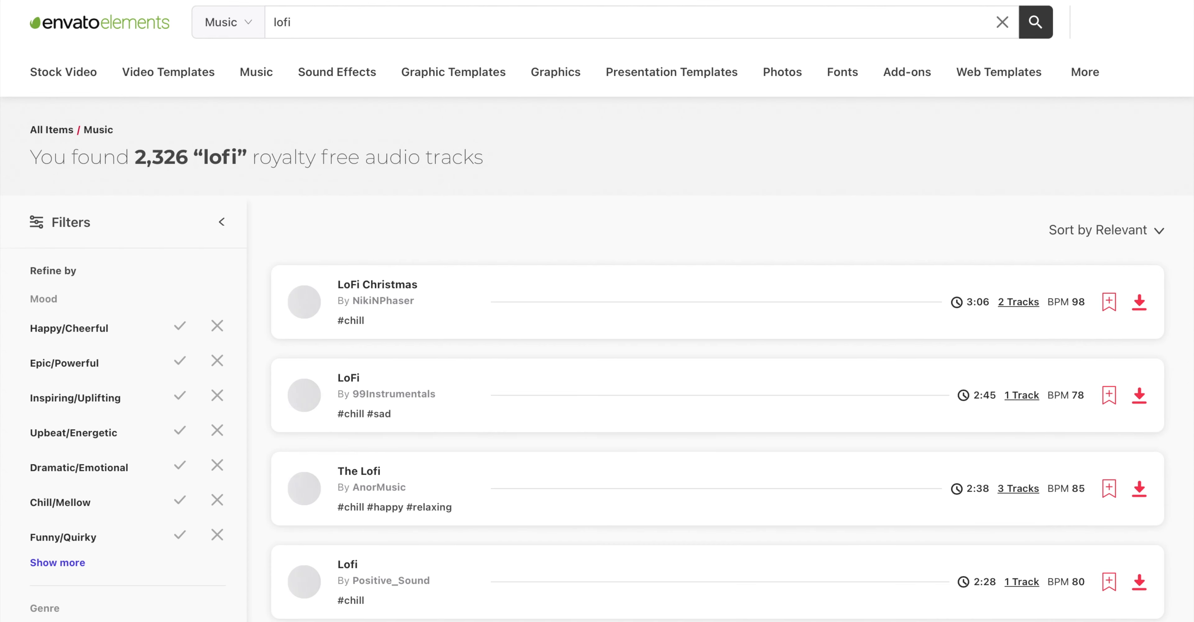
left_click(1099, 230)
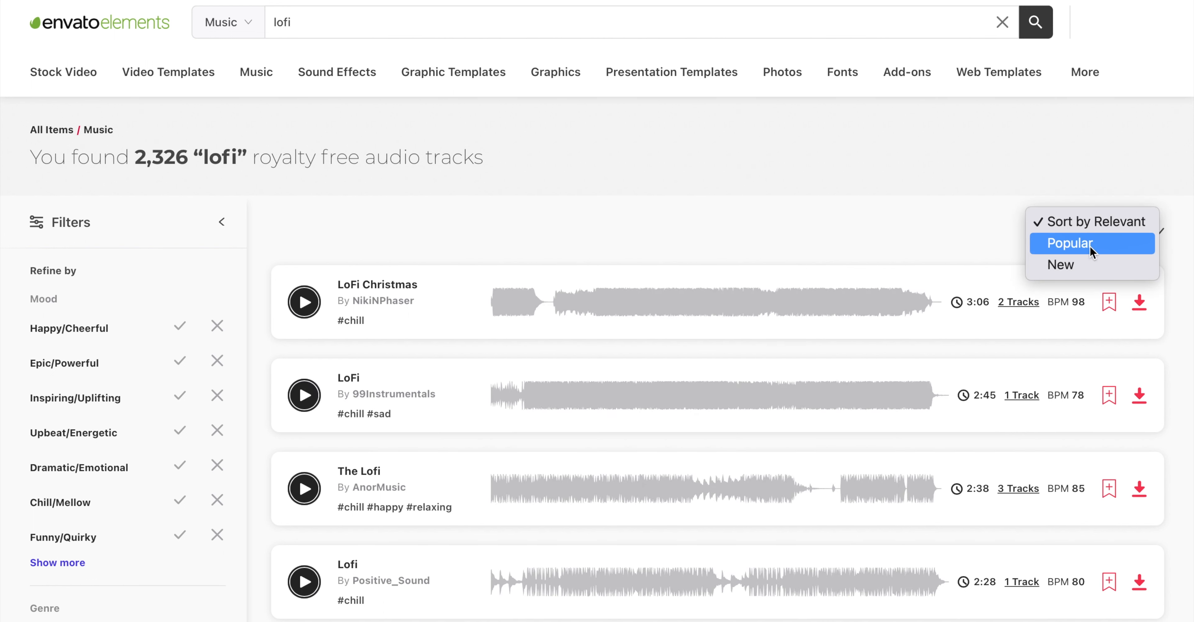
left_click(1083, 260)
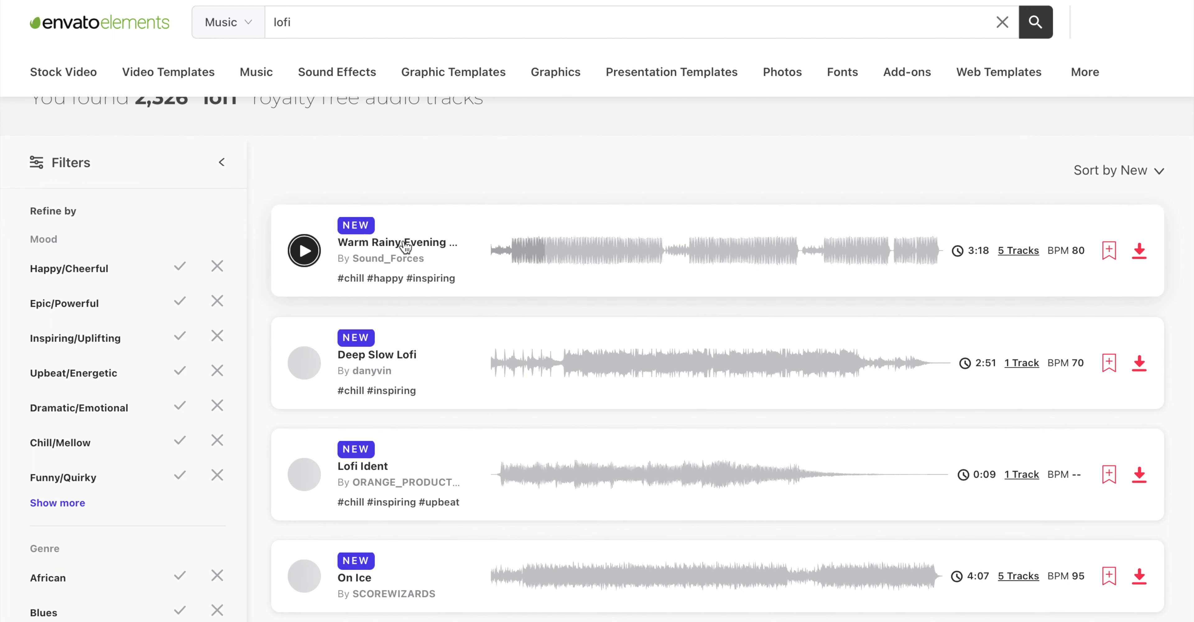
Lower the system volume by three levels and preview the Warm Rainy Evening Lo-Fi track from near its beginning
key("XF86AudioLowerVolume")
key("XF86AudioLowerVolume")
key("XF86AudioLowerVolume")
key("XF86AudioLowerVolume")
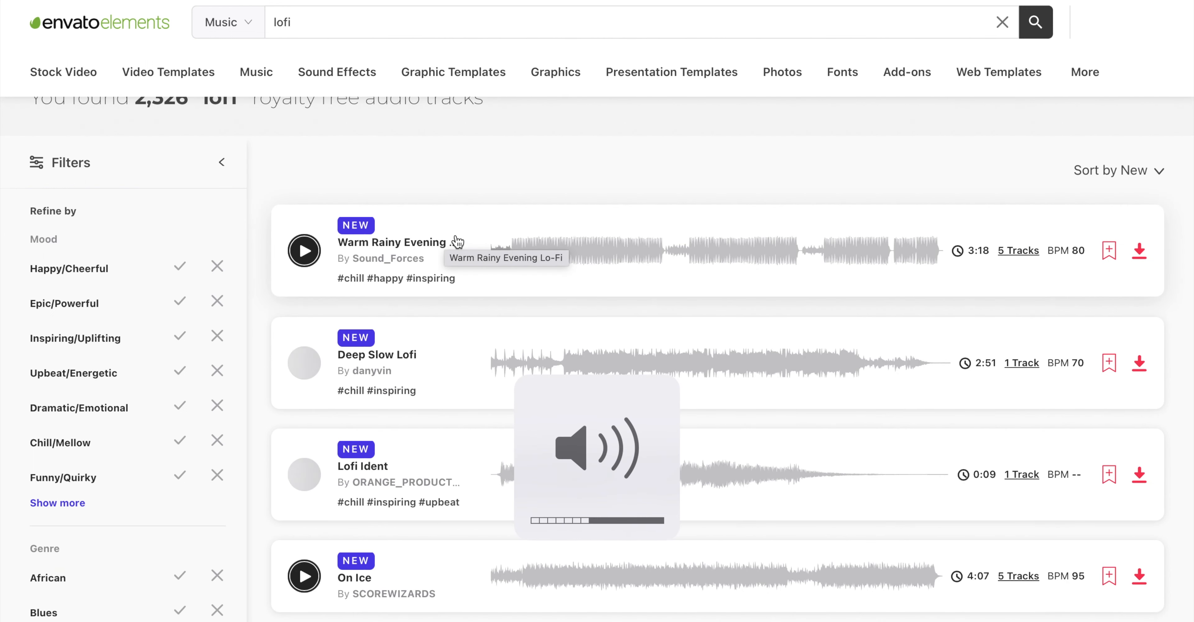
left_click(507, 245)
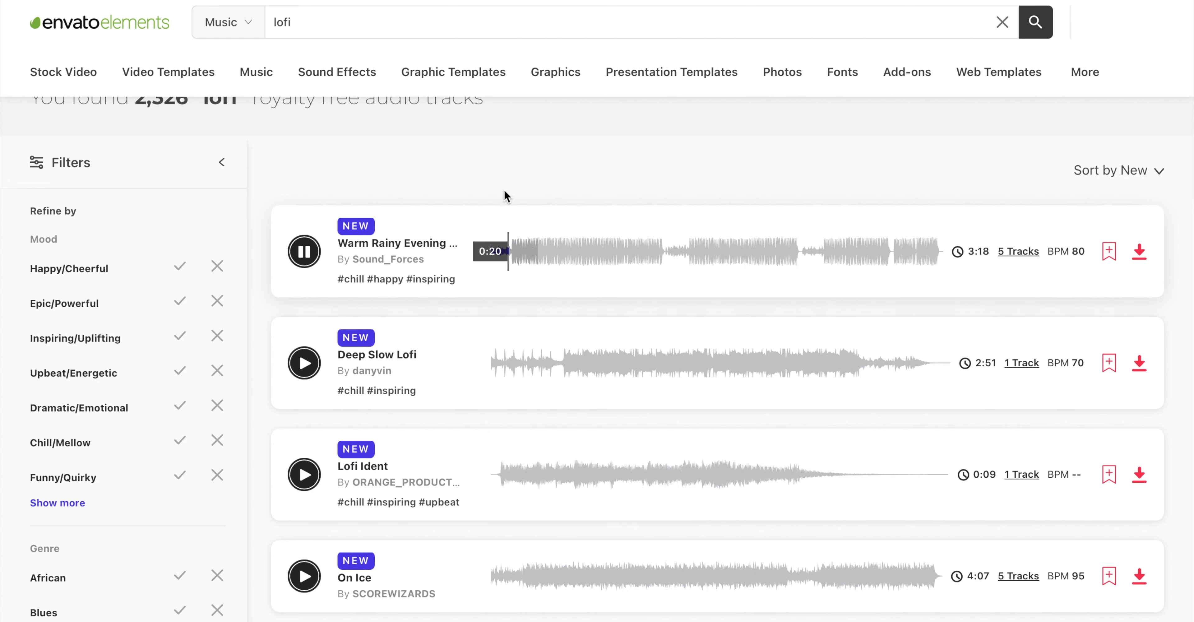
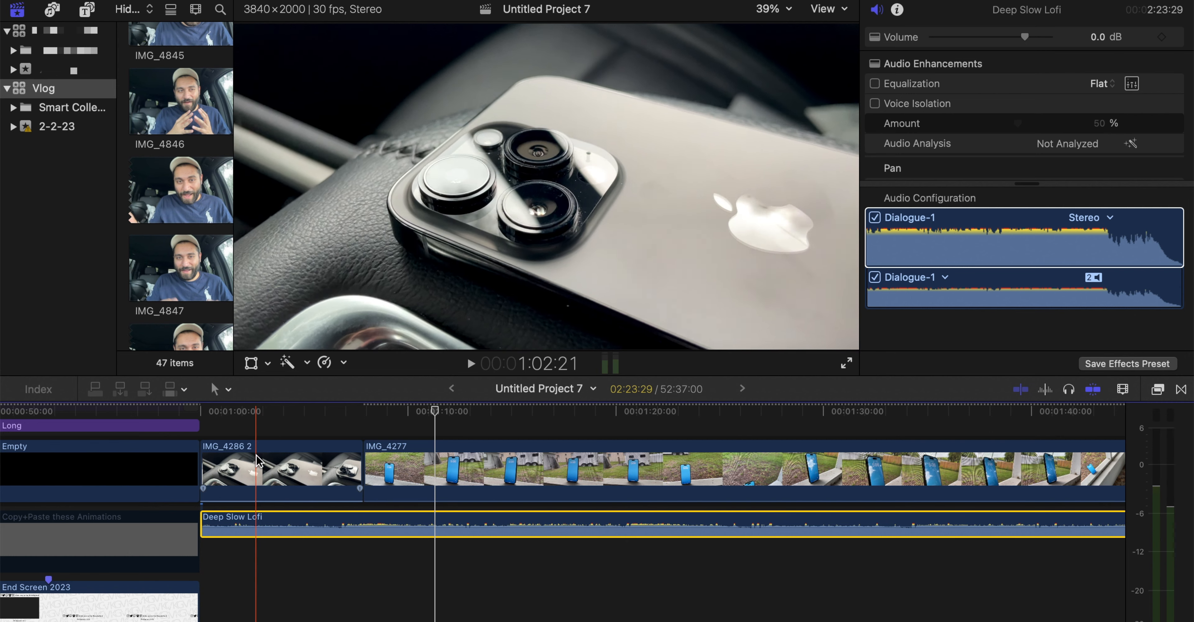
Lower the Deep Slow Lofi track's volume to -9 dB, playing from 1:00:00 to check the level
left_click(204, 411)
key("space")
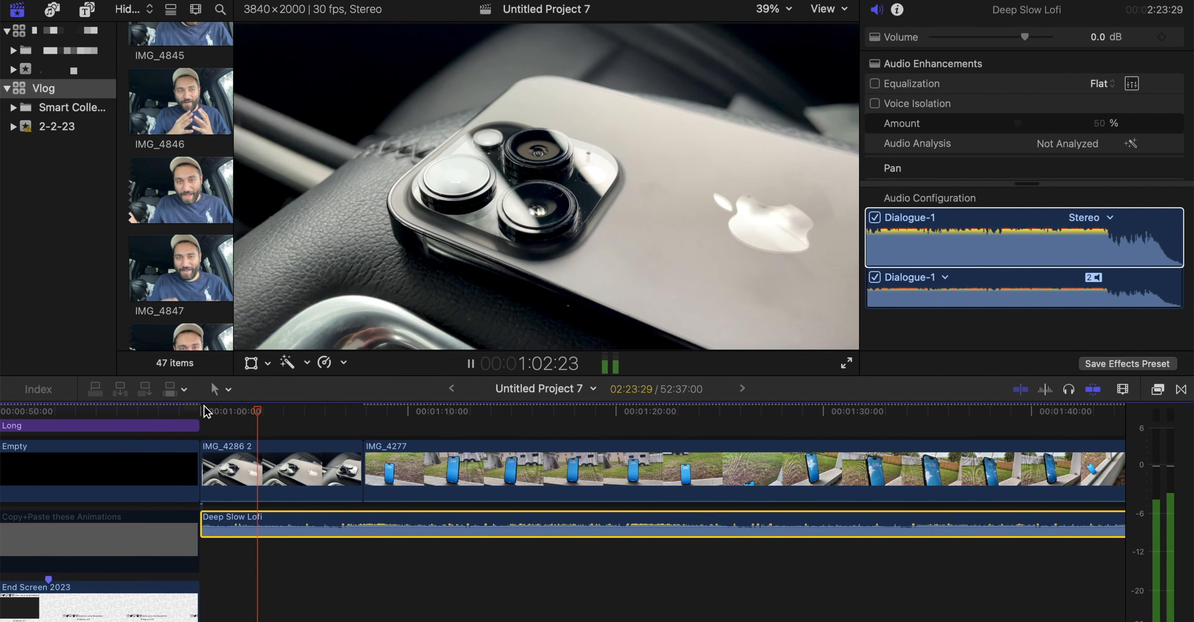
key("space")
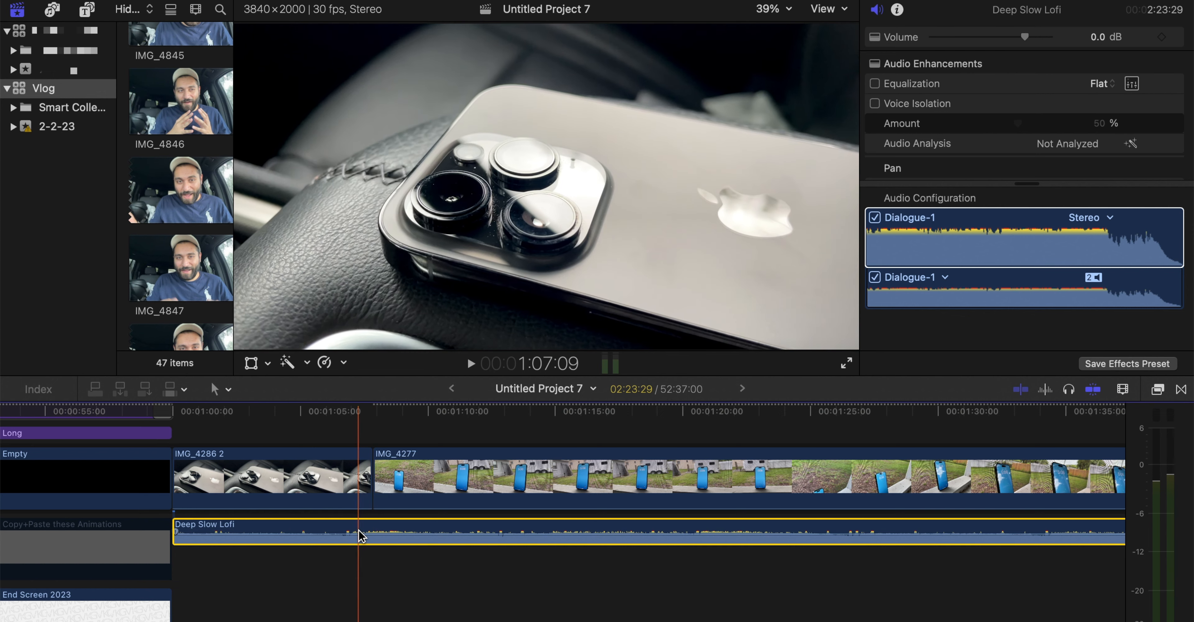
mouse_move(357, 532)
left_mouse_down()
mouse_move(359, 566)
mouse_move(359, 532)
left_mouse_up()
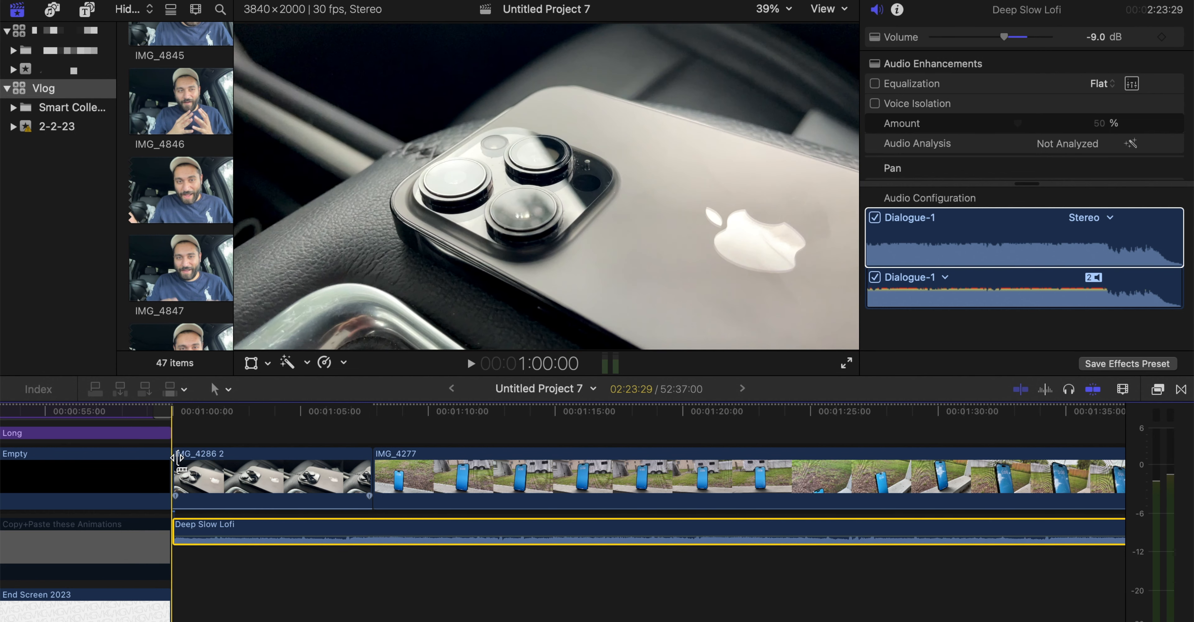
key("space")
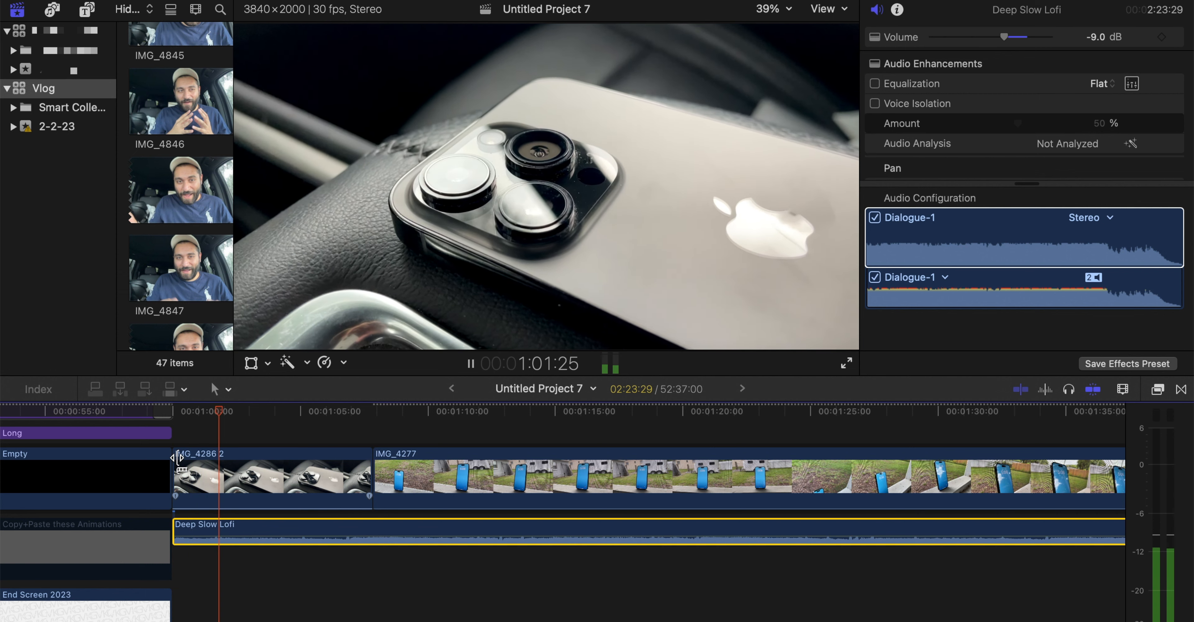
key("space")
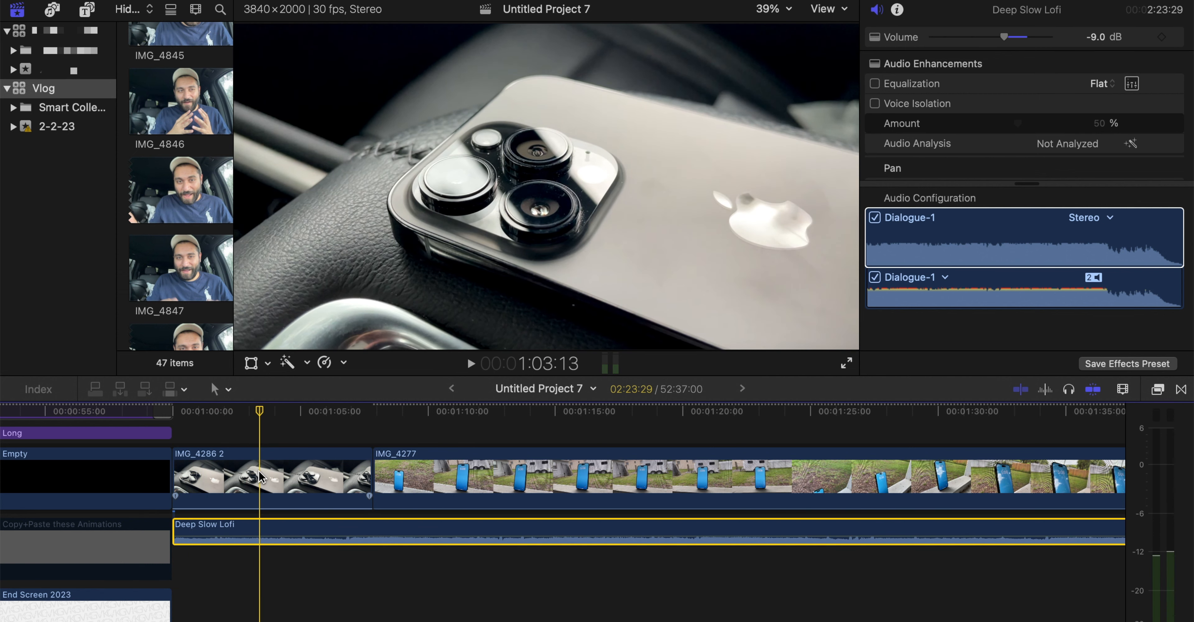
Trim the end of the first IMG_4286 2 clip to the playhead at 1:03:13 and play across the cut
scroll(260, 477, "up", 2)
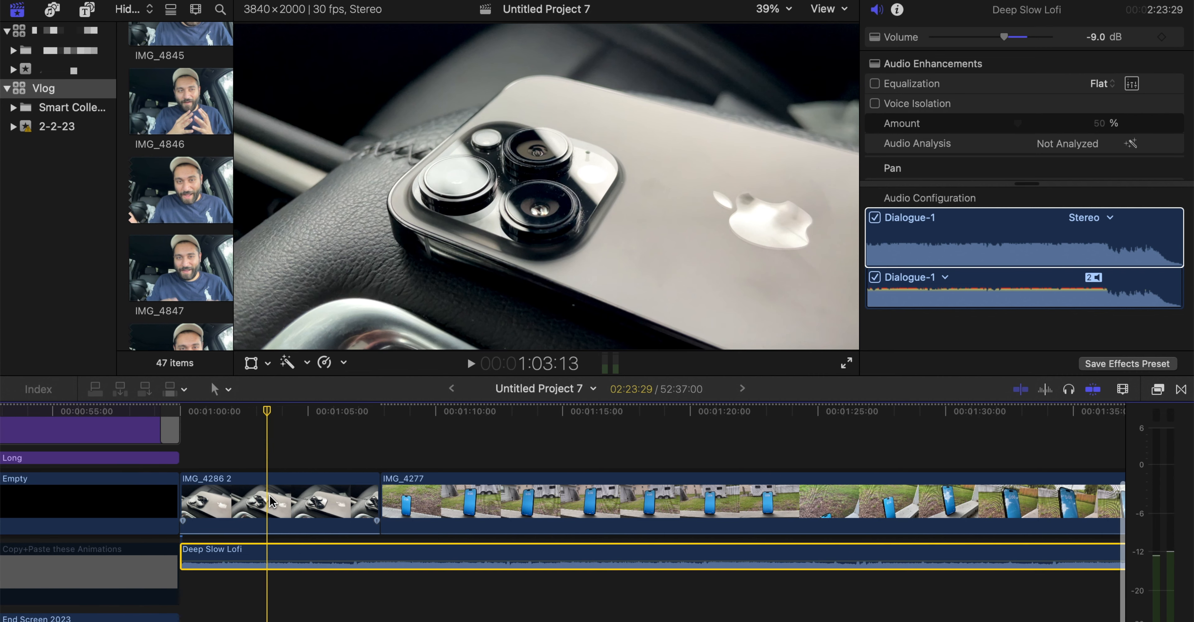
left_click(270, 501)
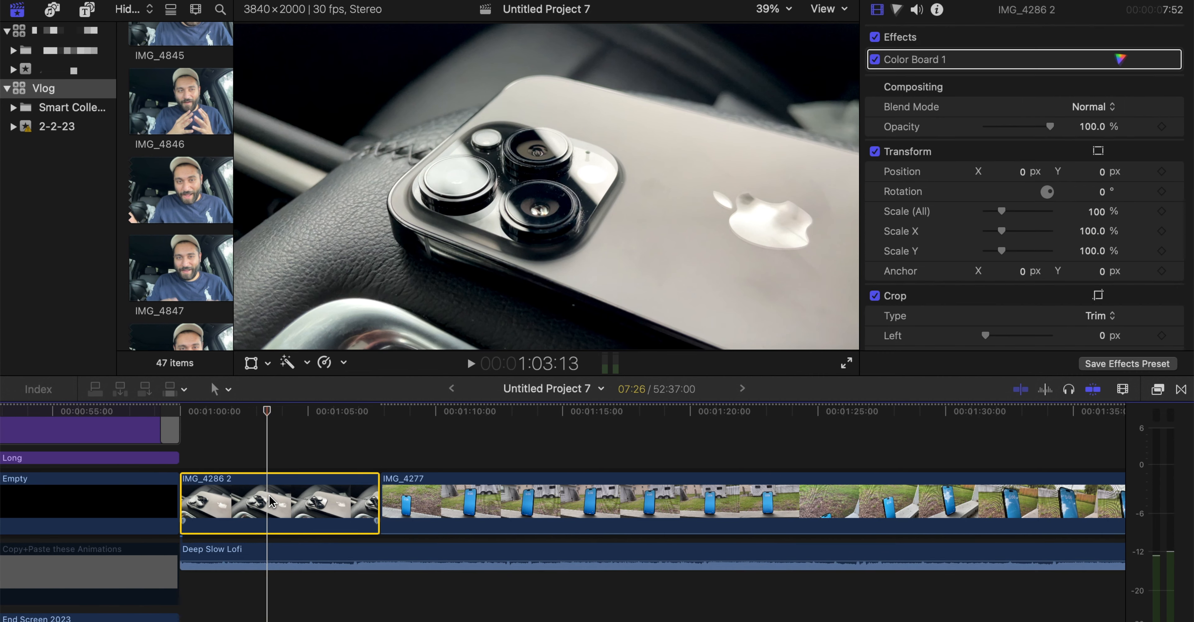
scroll(268, 509, "up", 2)
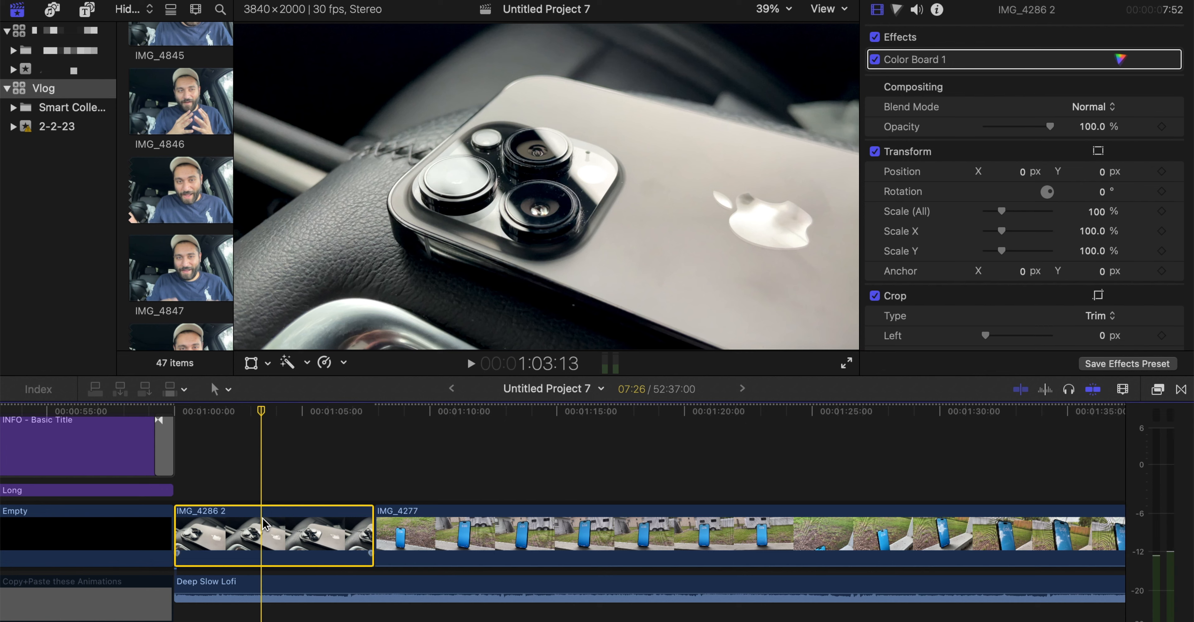
key("alt+]")
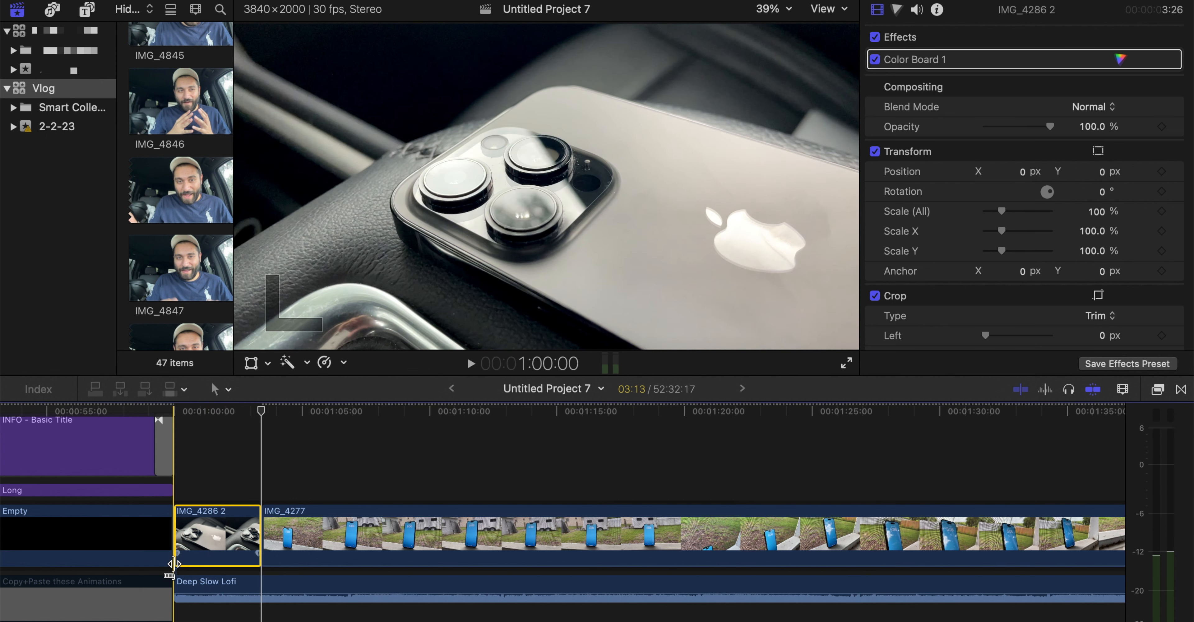
key("space")
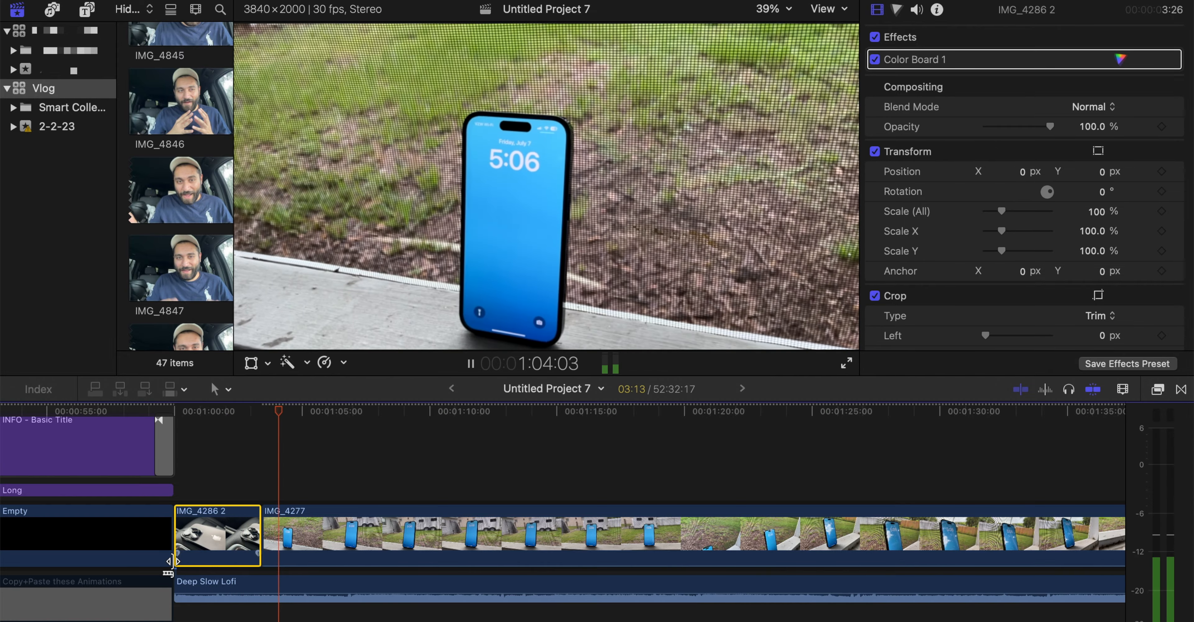
key("space")
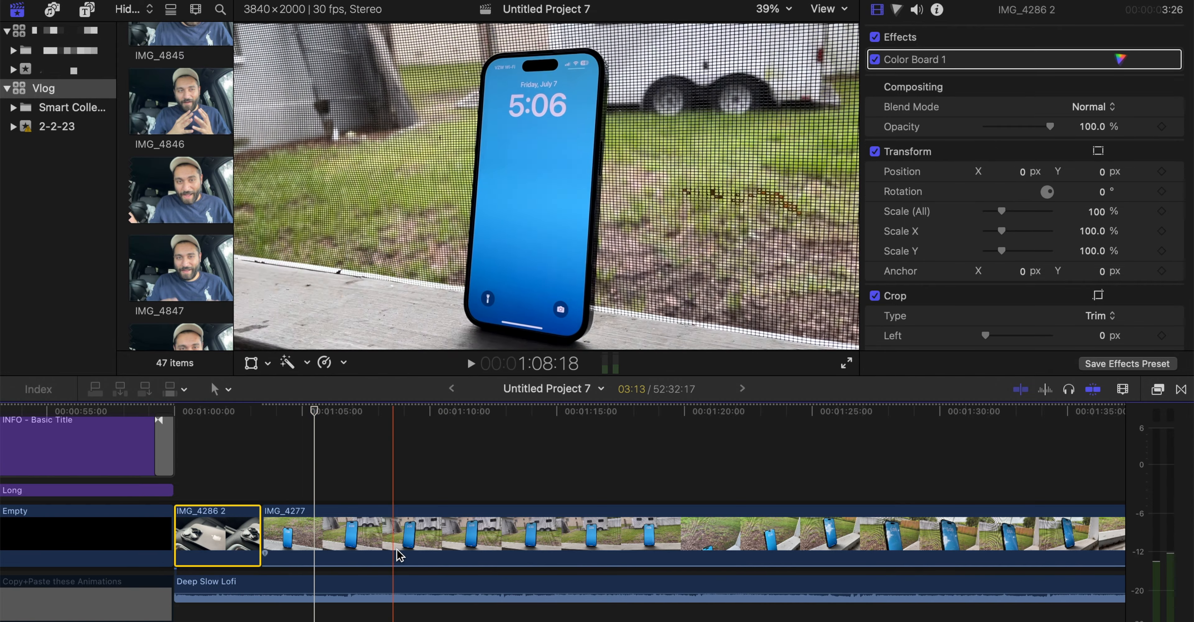
Move the Deep Slow Lofi track into the primary storyline, directly ahead of the first IMG_4286 2 clip
key("super+minus")
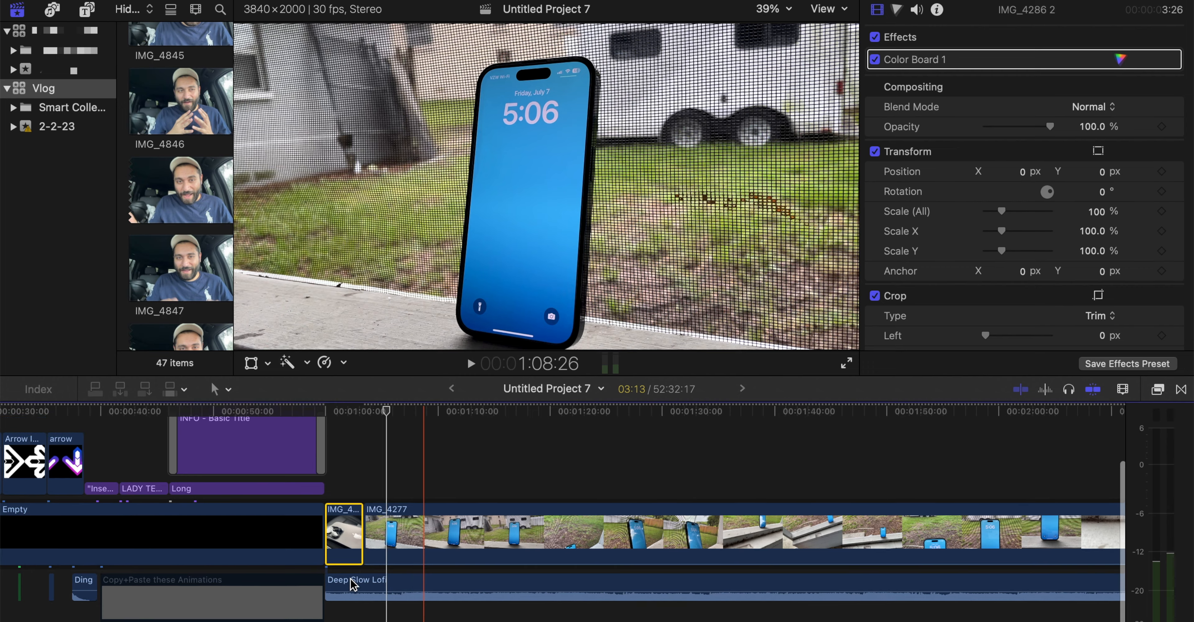
left_click(339, 583)
left_click_drag(341, 587, 328, 541)
Take a short section of the IMG_4281 clip and place it between the trimmed IMG_4286 2 clip and IMG_4277
scroll(328, 540, "right", 15)
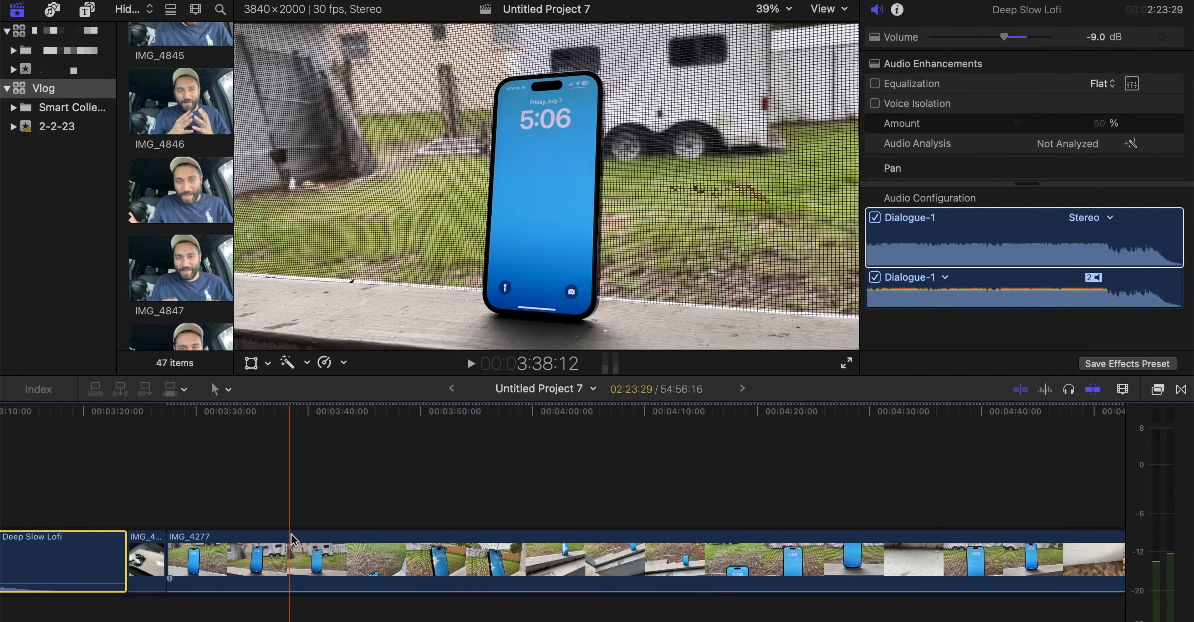
key("super+minus")
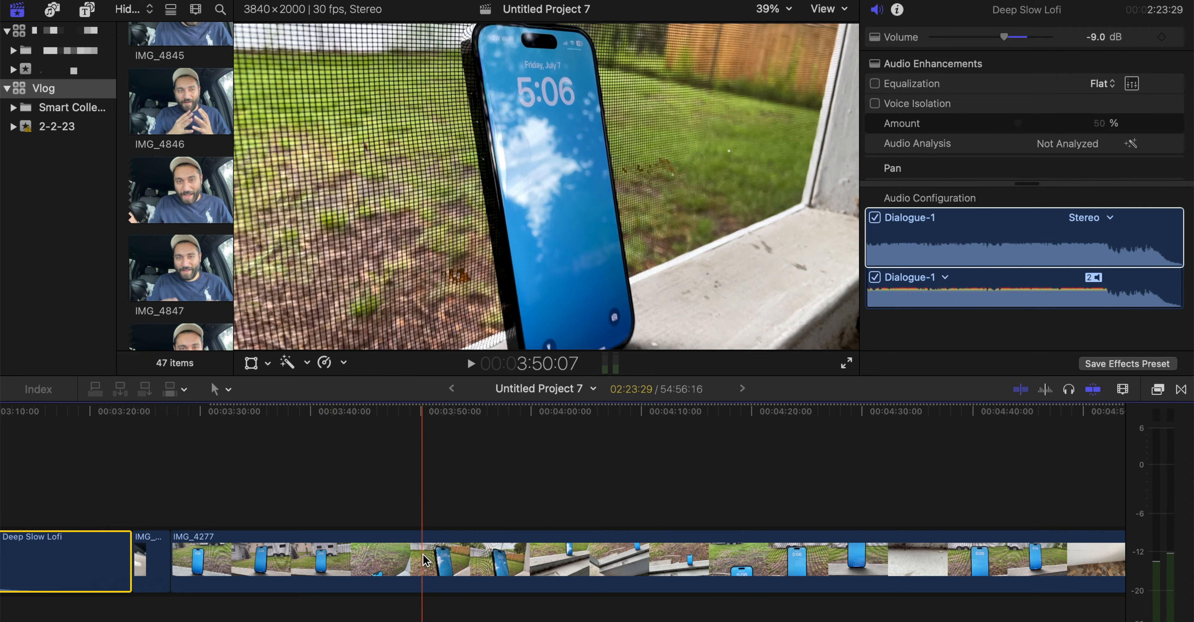
scroll(404, 553, "right", 2)
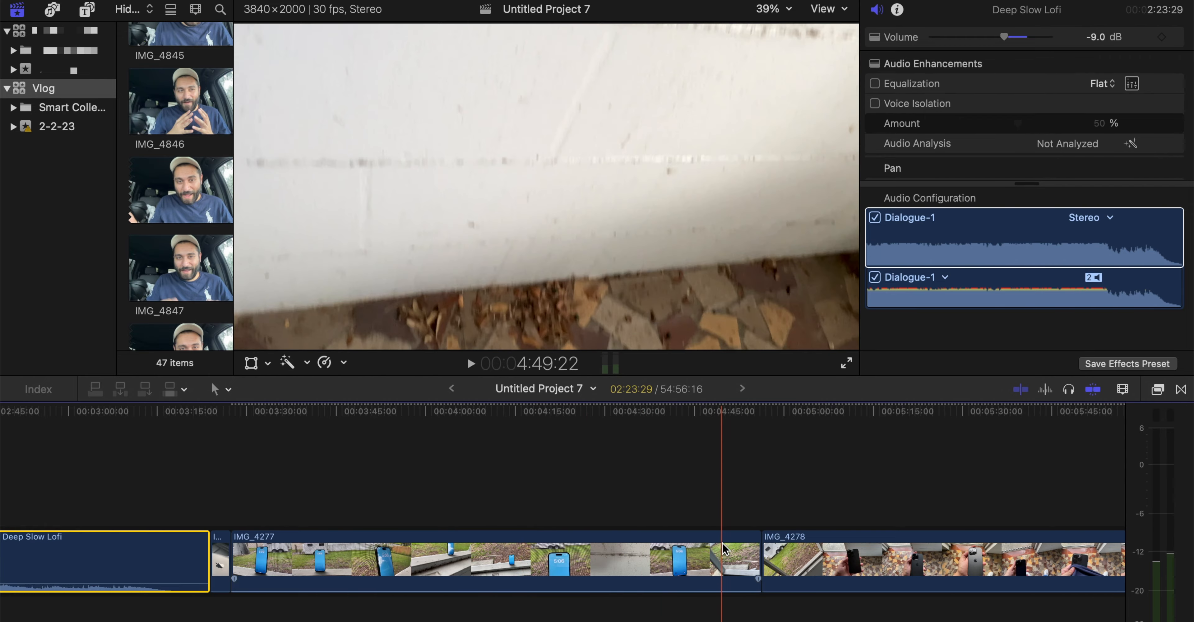
scroll(722, 542, "right", 6)
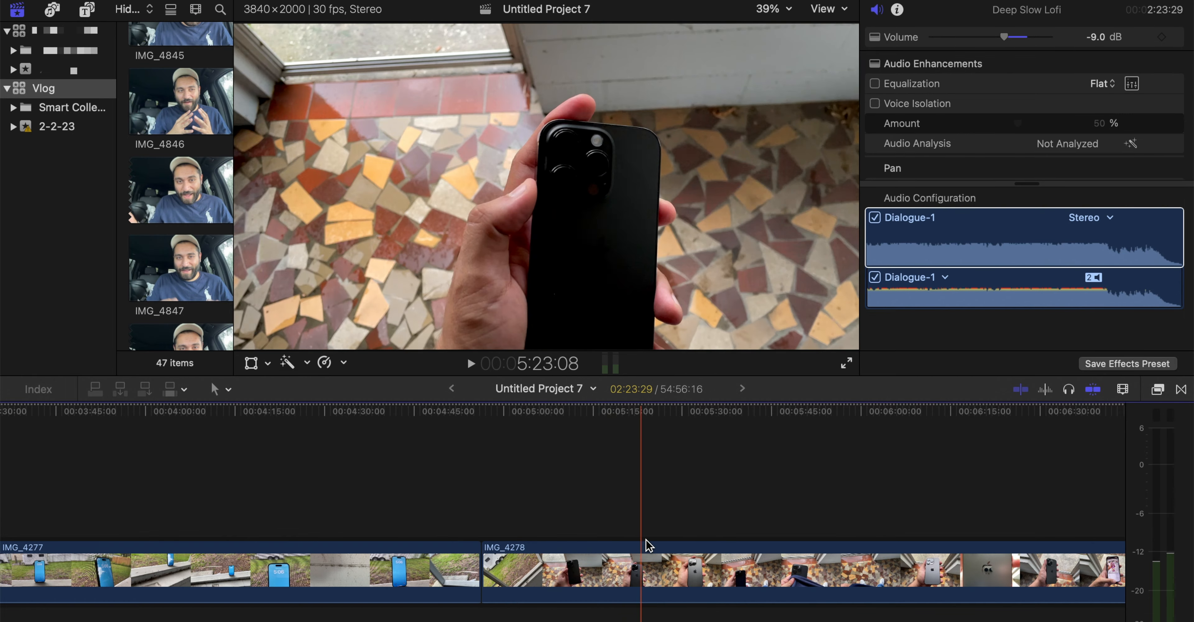
scroll(645, 543, "right", 8)
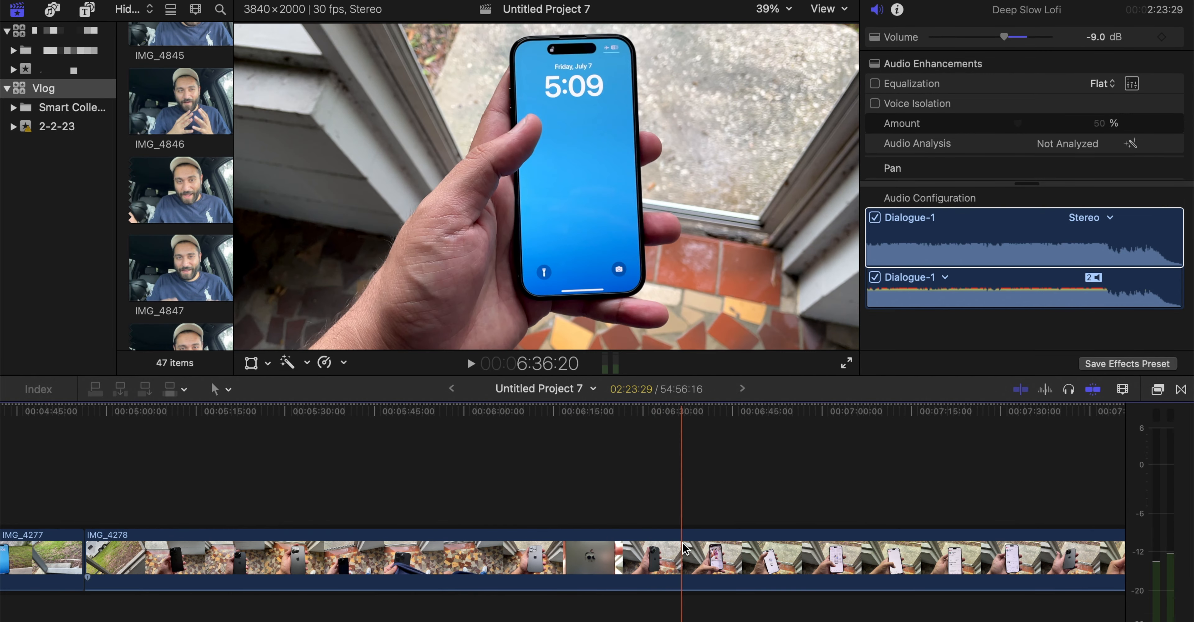
scroll(672, 551, "right", 4)
scroll(765, 556, "right", 4)
scroll(672, 558, "right", 7)
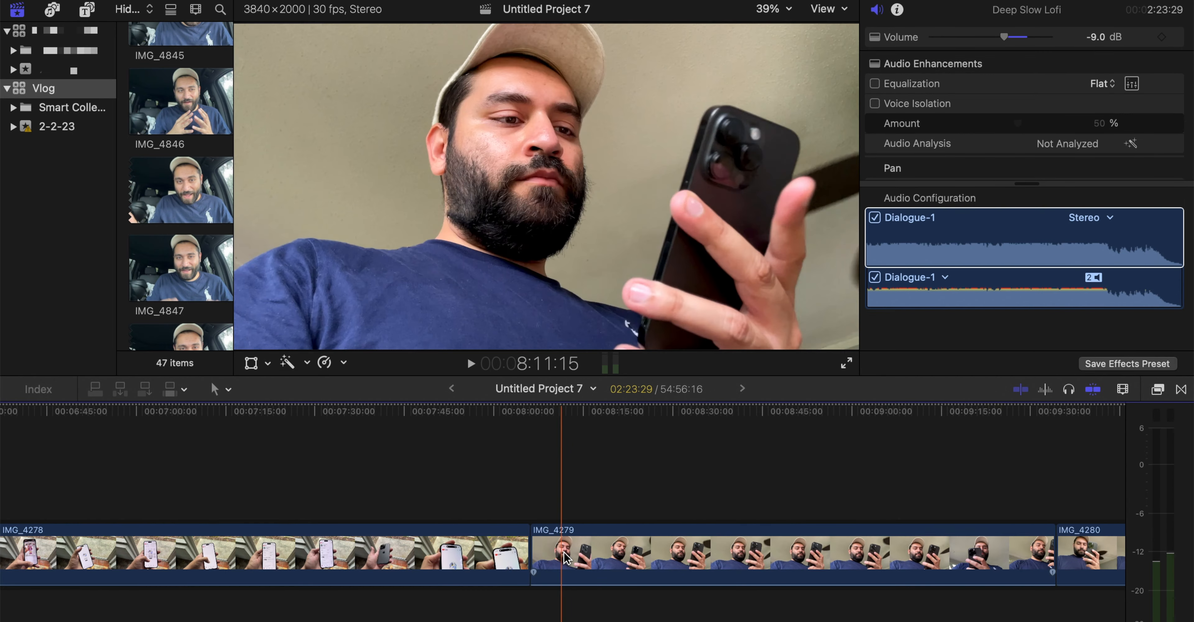
scroll(667, 556, "right", 20)
scroll(682, 556, "right", 10)
left_click(649, 554)
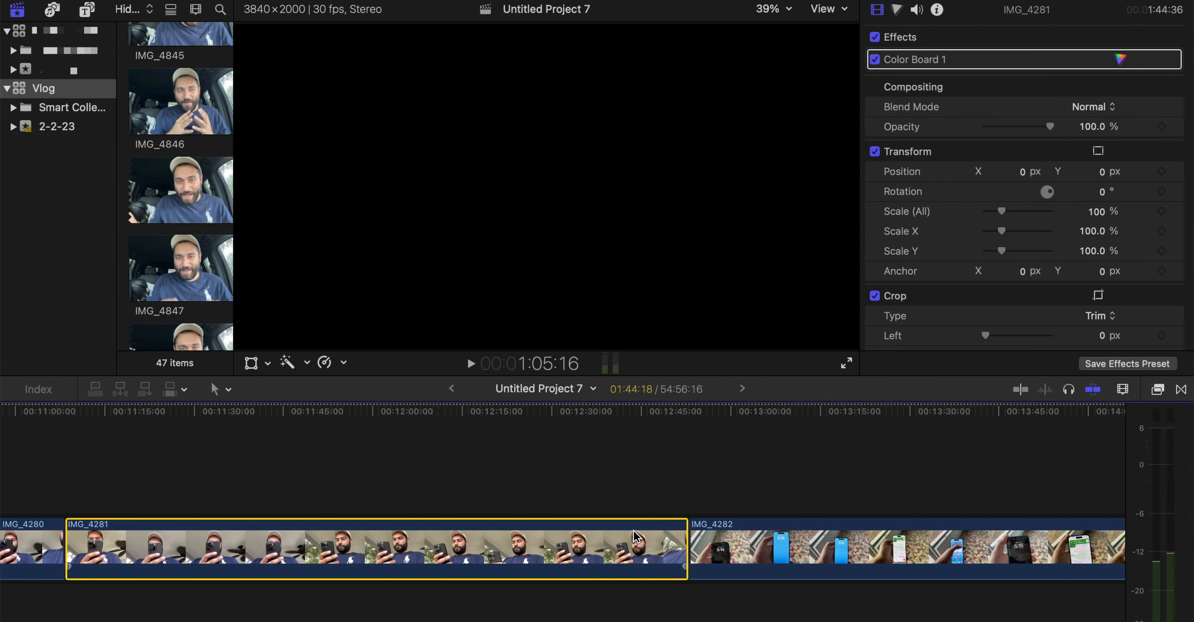
left_click_drag(655, 554, 21, 445)
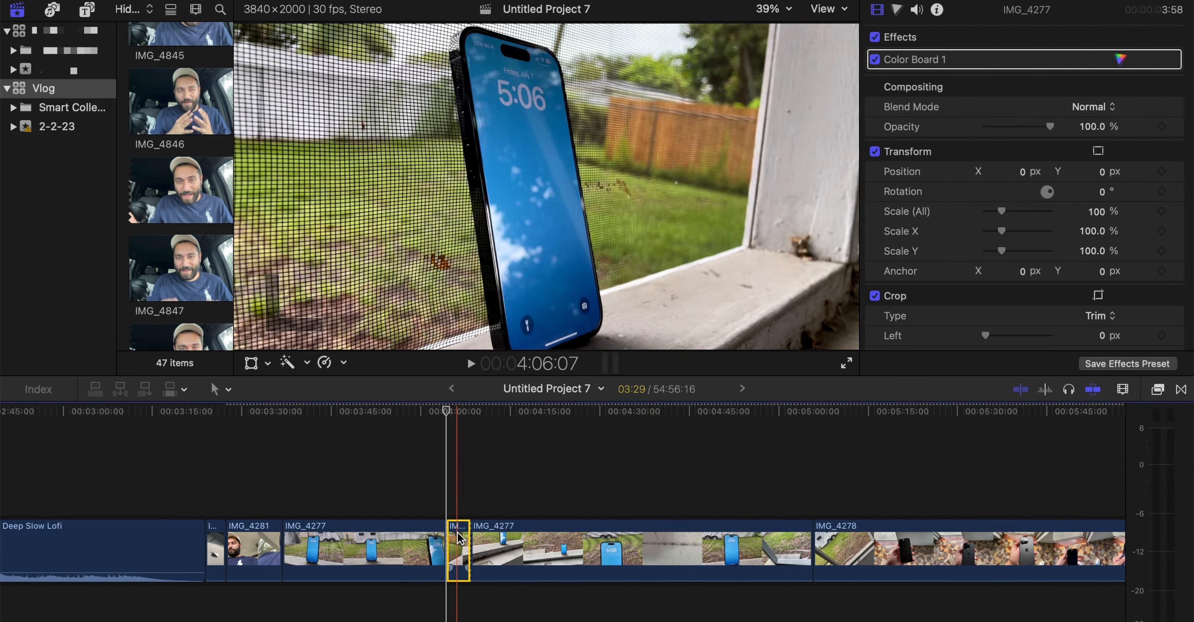
Move the 11:09 section of IMG_4286 2 to the sequence start at 1:00:00 and trim its end to a 7:12 duration
key("super+equal")
scroll(694, 560, "right", 20)
left_click(798, 562)
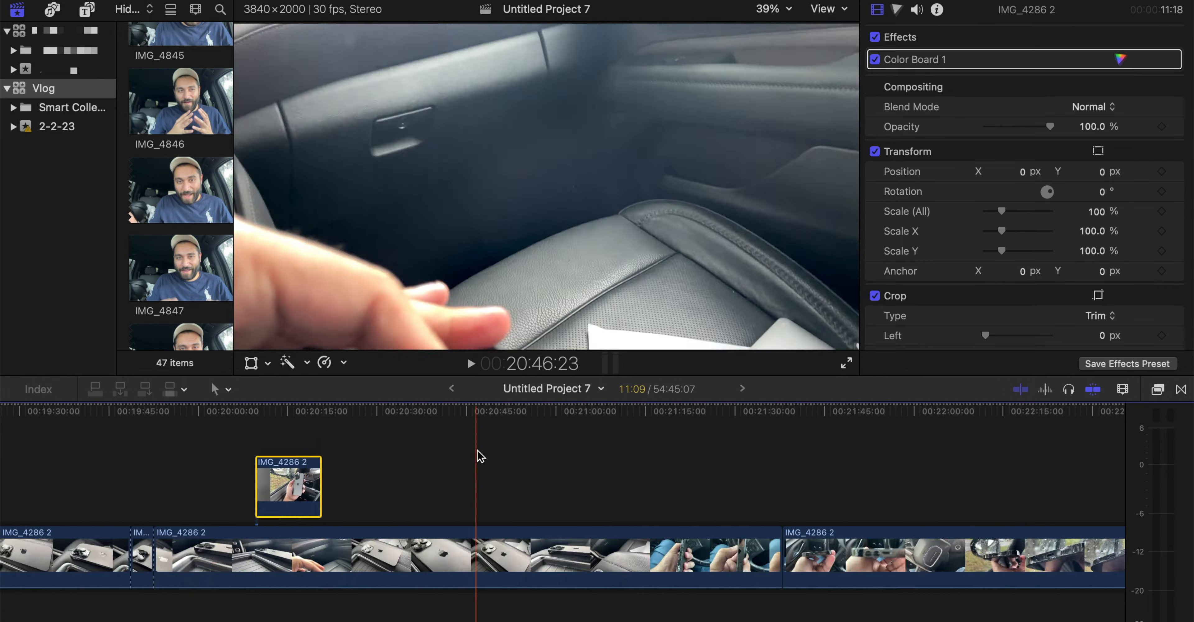
left_click_drag(288, 479, 256, 440)
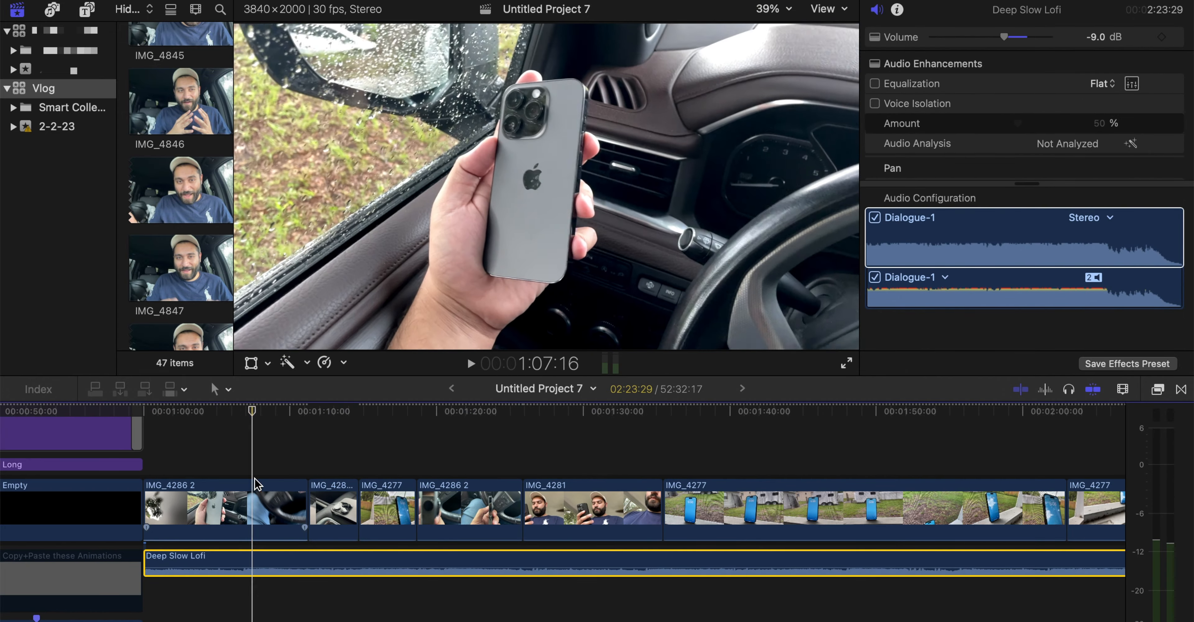
left_click(248, 492)
key("alt+bracketright")
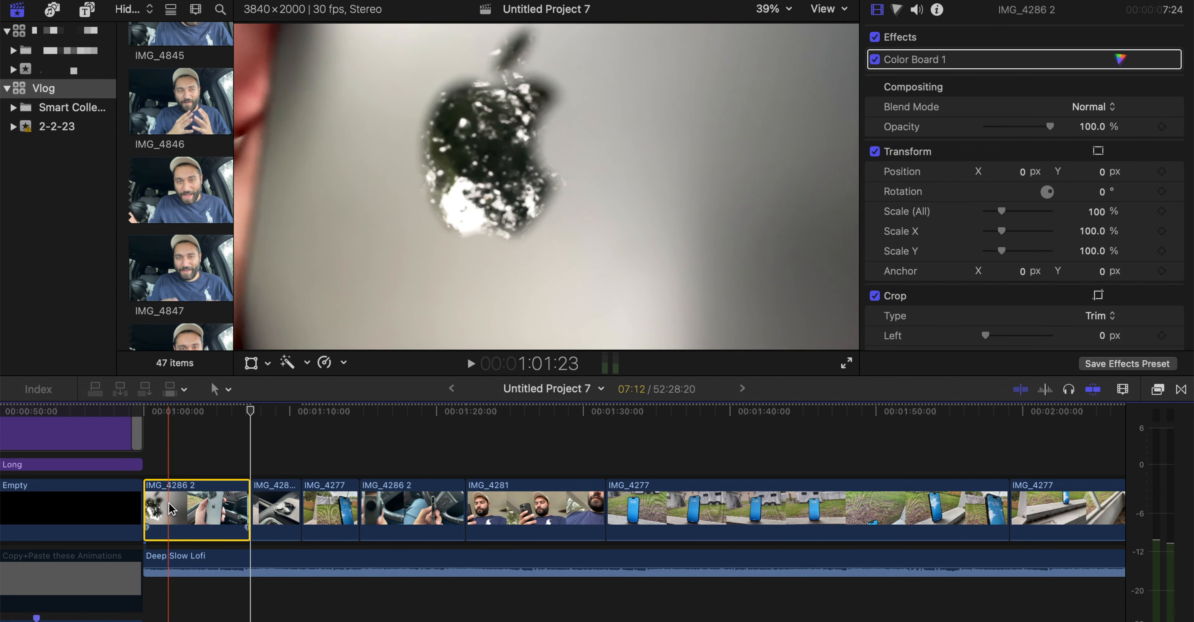
Try to speed up a selected range in the middle of the opening IMG_4286 2 clip with a fast retiming preset
key("super+equal")
key("super+equal")
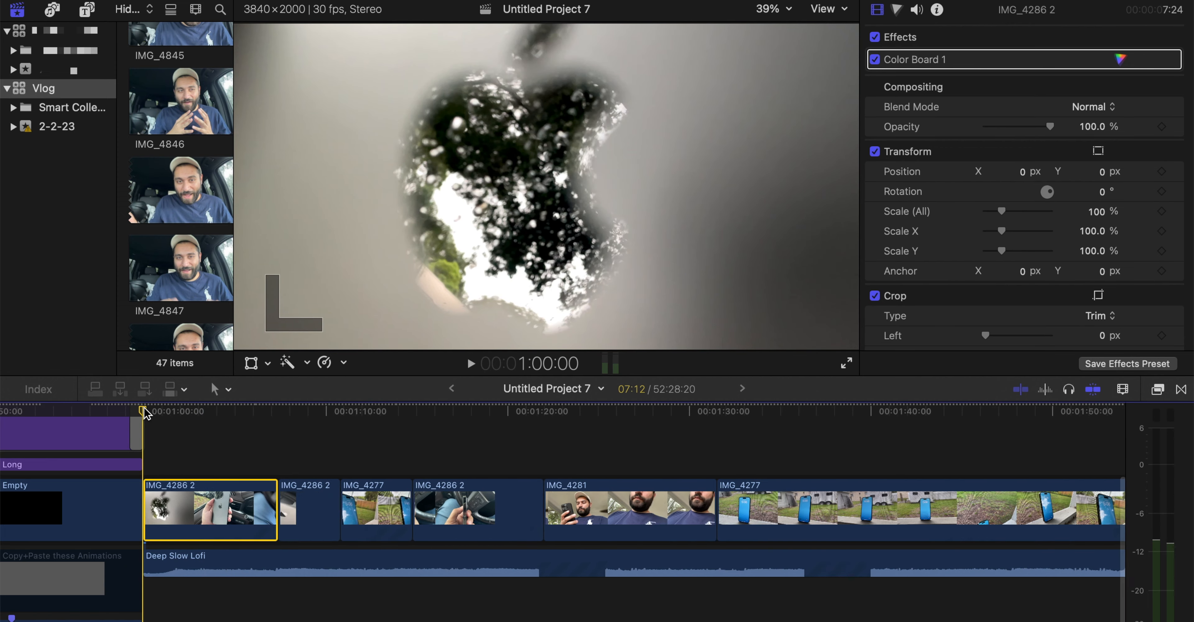
left_click_drag(145, 409, 182, 410)
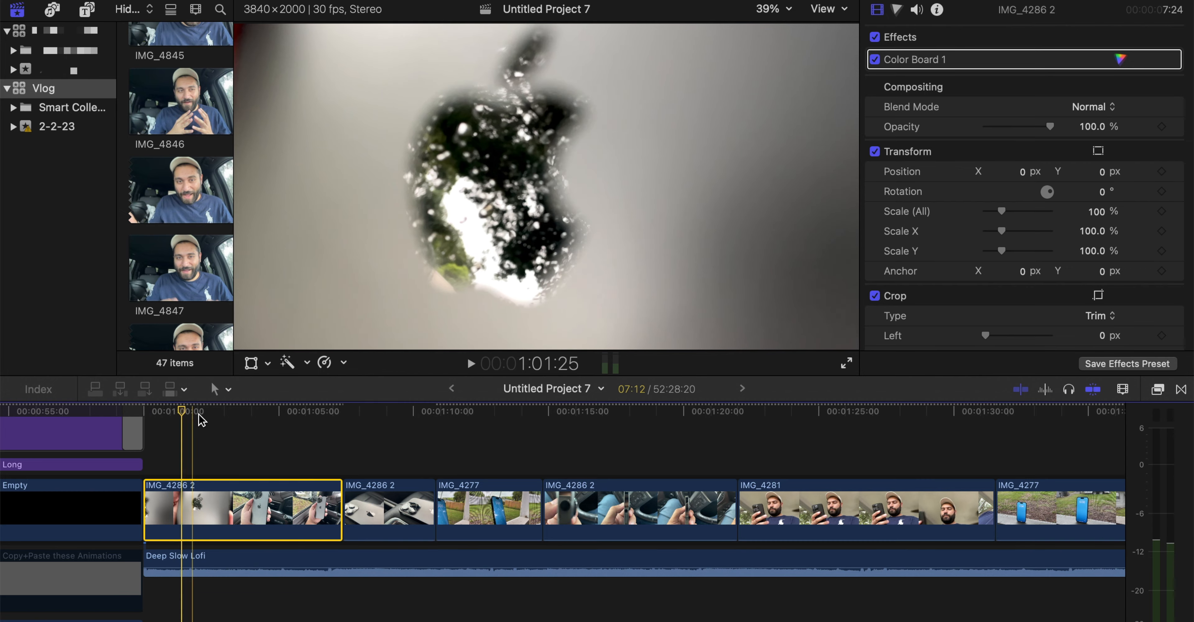
key("r")
left_click_drag(183, 503, 258, 503)
left_click_drag(258, 503, 285, 503)
left_click(325, 363)
mouse_move(400, 397)
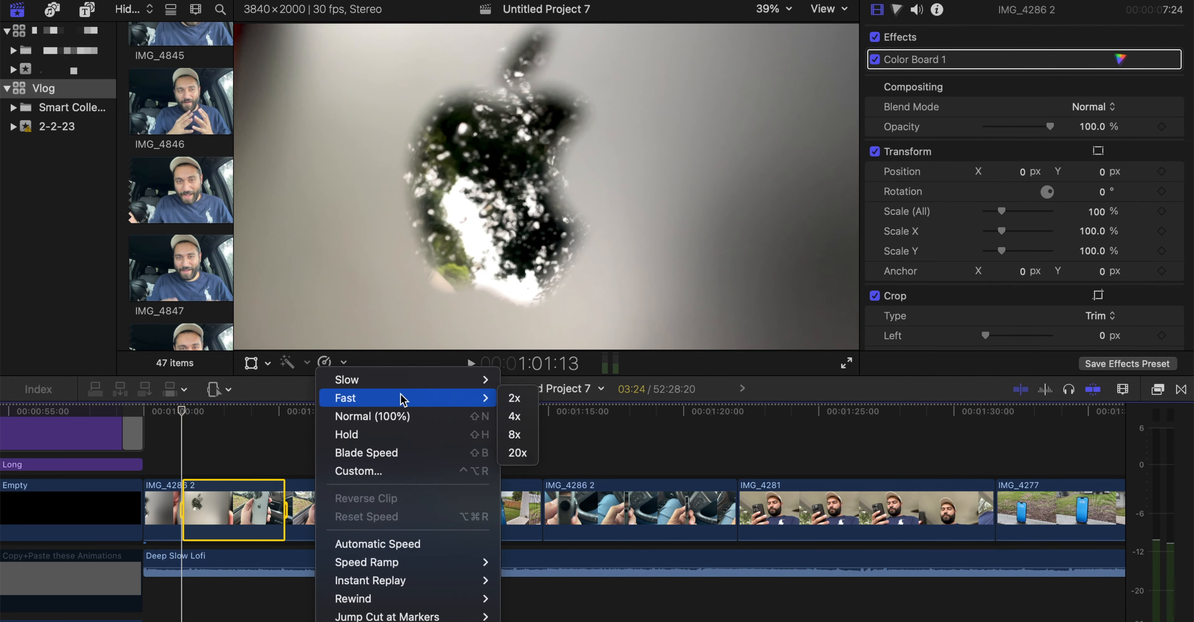
left_click(514, 434)
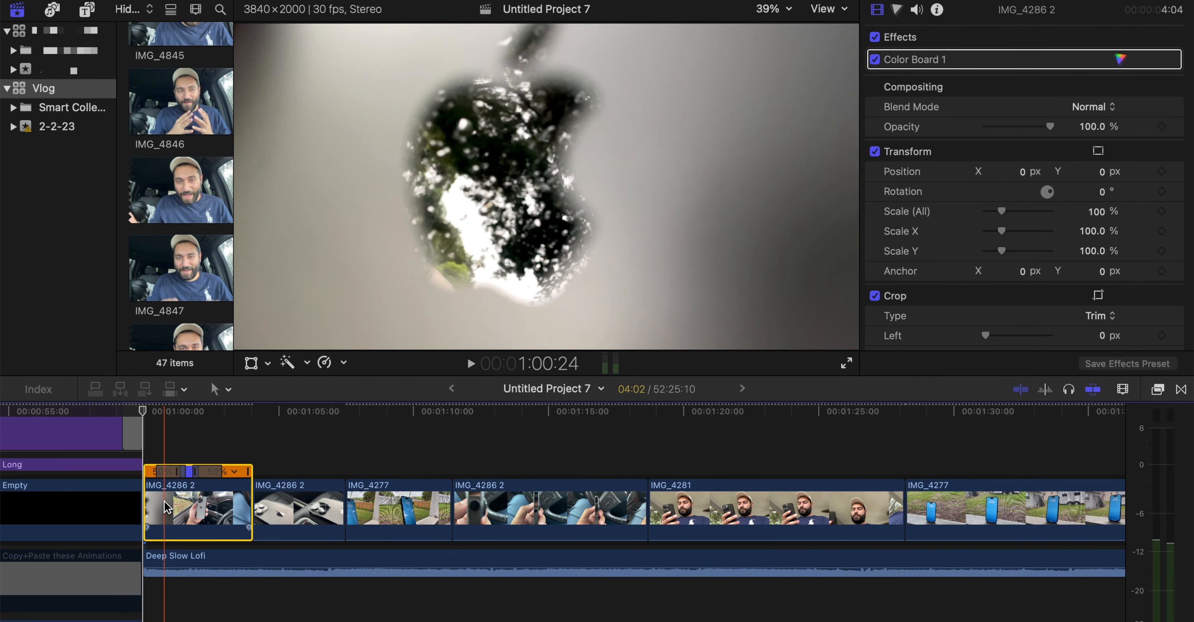
Play the retimed opening IMG_4286 2 clip from 1:00:00 to review its speed change
left_click(144, 410)
key("space")
key("super+equal")
left_click(89, 411)
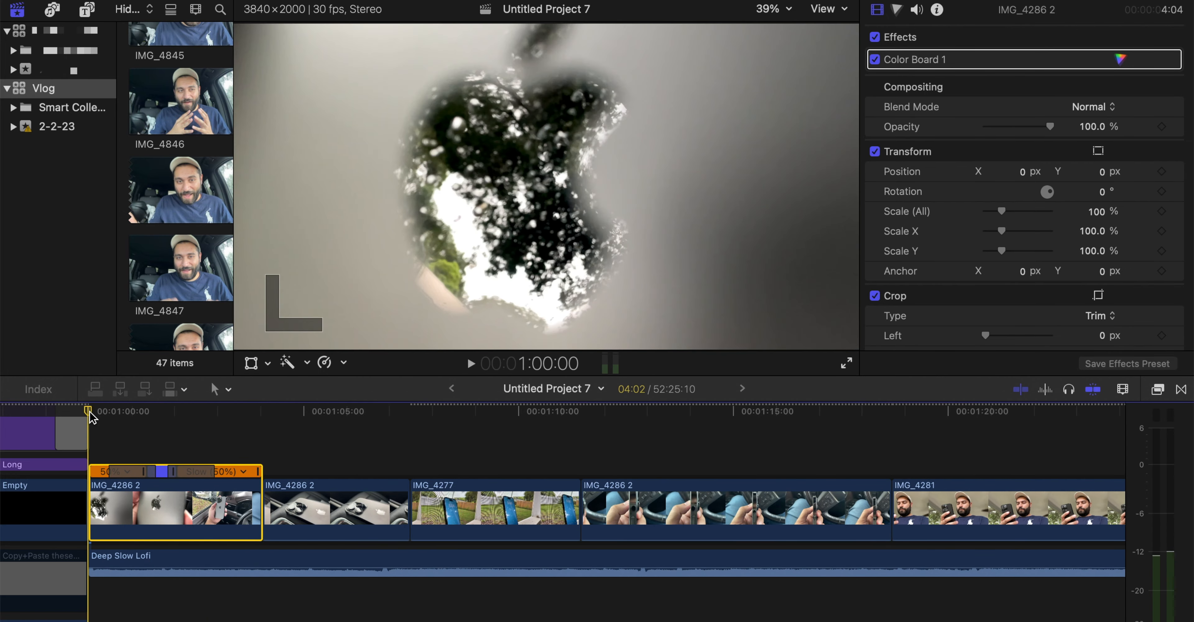
key("space")
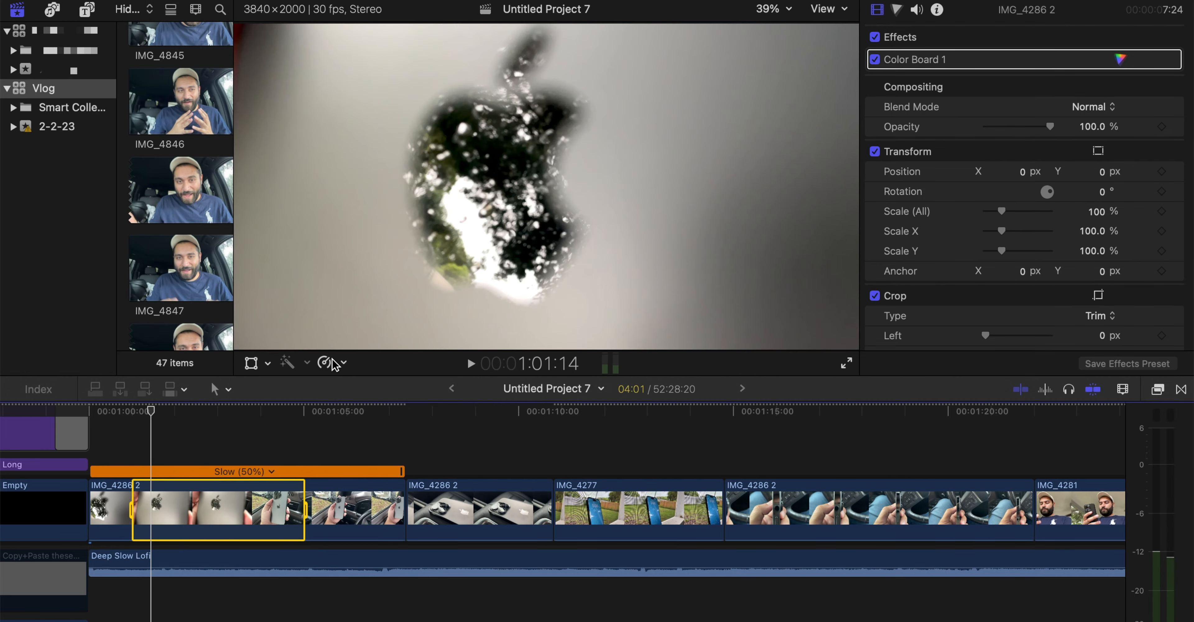
Apply a fast retiming preset to the 4:01 range inside the opening IMG_4286 2 clip and play it from 1:00:00
left_click(324, 363)
mouse_move(400, 397)
left_click(519, 417)
left_click(92, 410)
key("space")
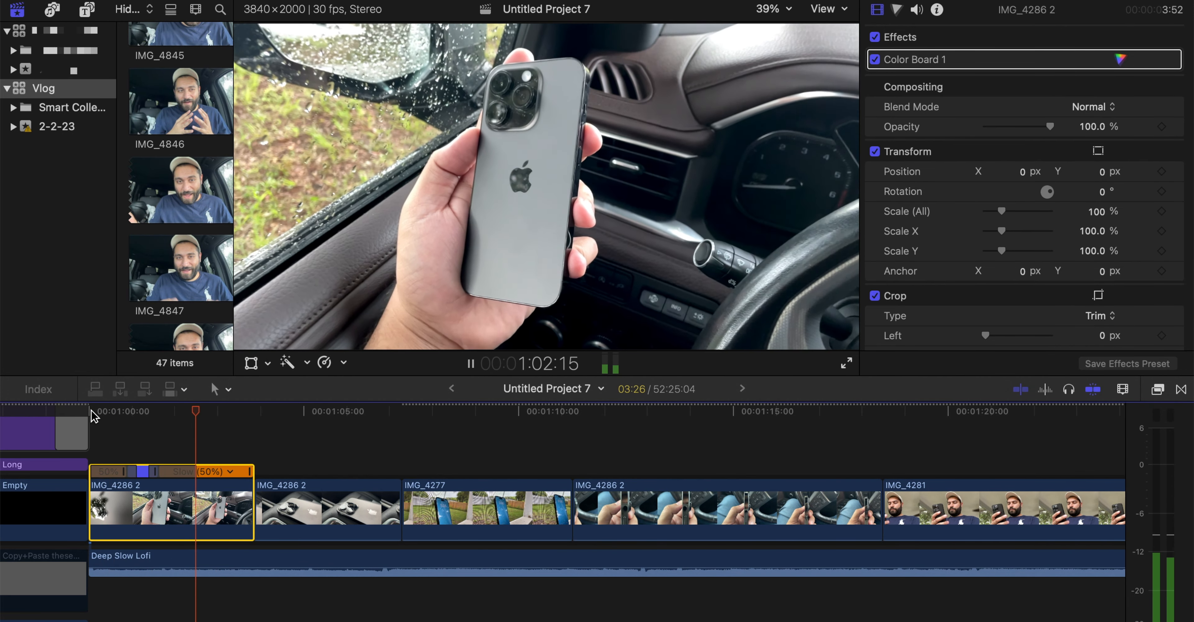
key("space")
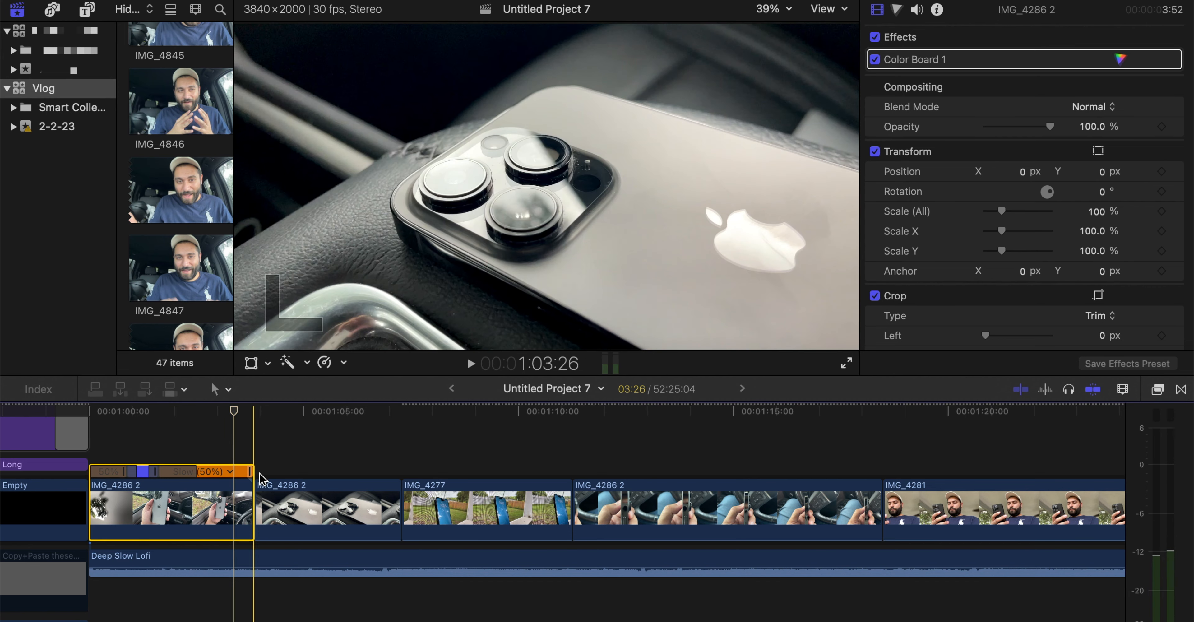
Trim the end of the opening IMG_4286 2 clip to the playhead and move the short IMG_4277 clip directly after it
key("alt+]")
left_click_drag(456, 488, 245, 503)
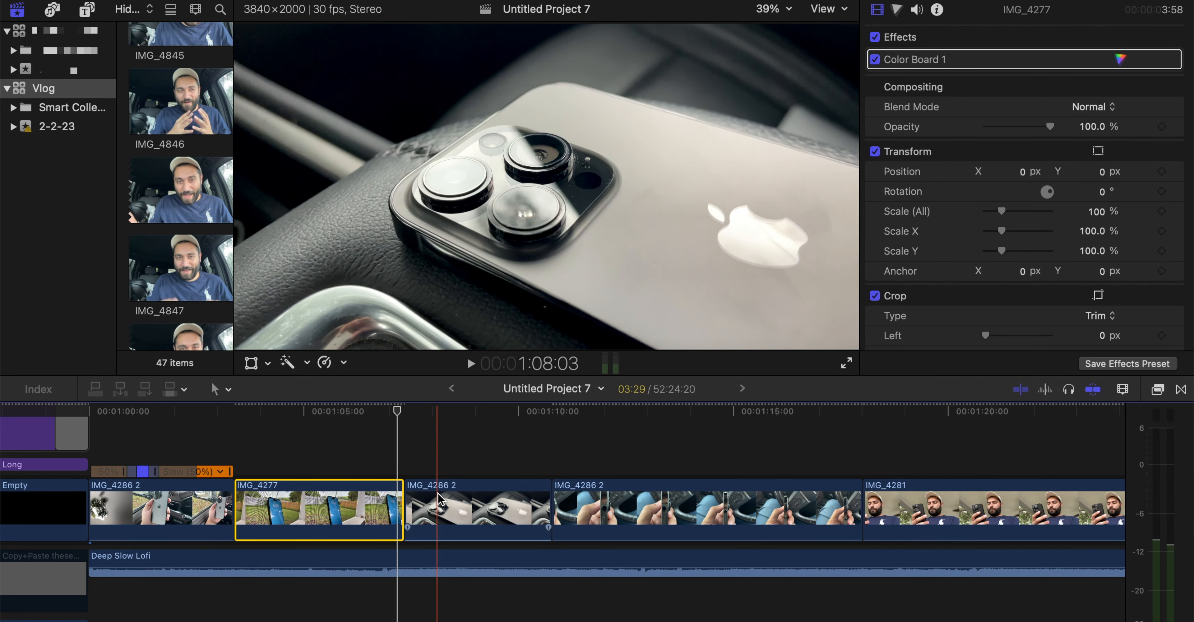
Slow the short IMG_4277 clip to 25% and change its retiming video quality
left_click(324, 362)
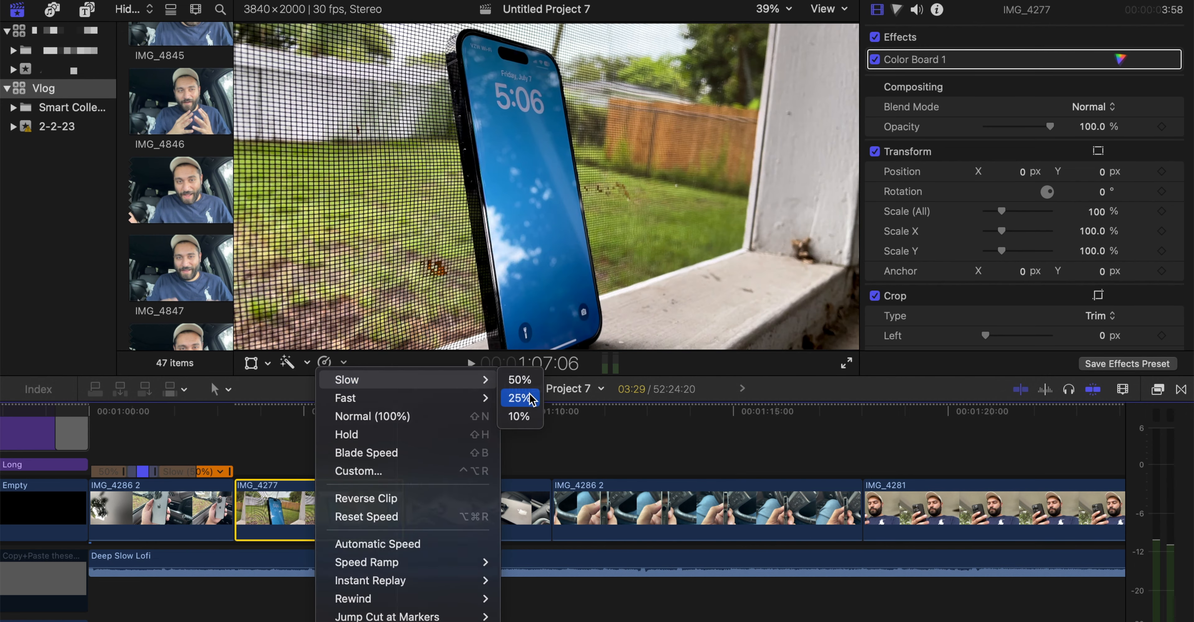
left_click(518, 398)
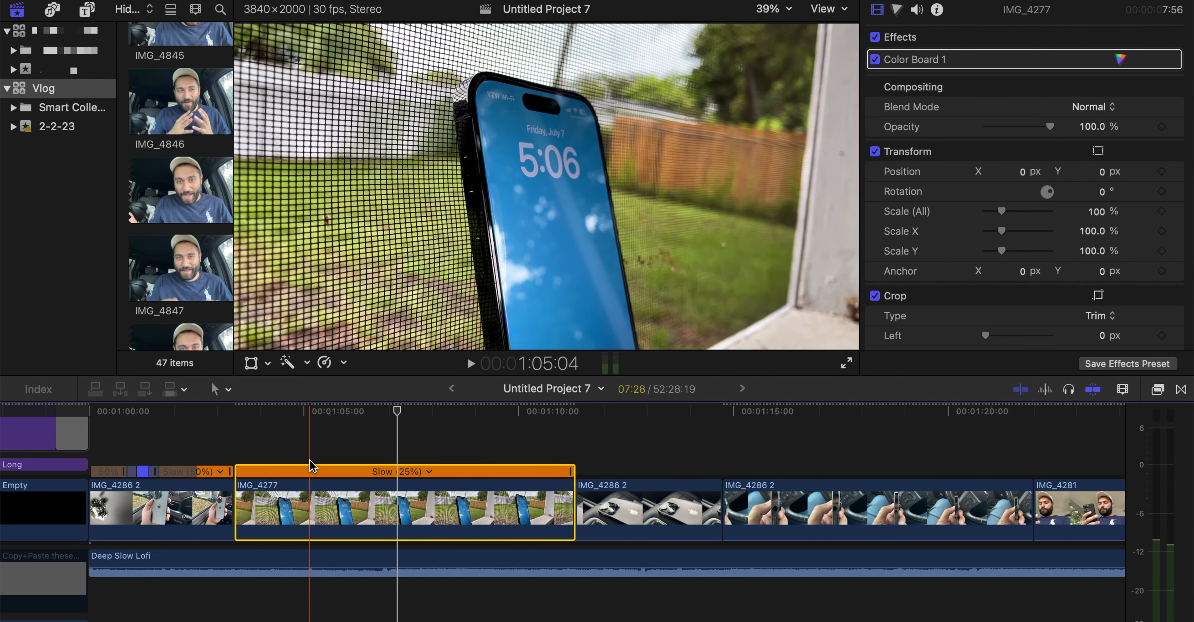
left_click(325, 362)
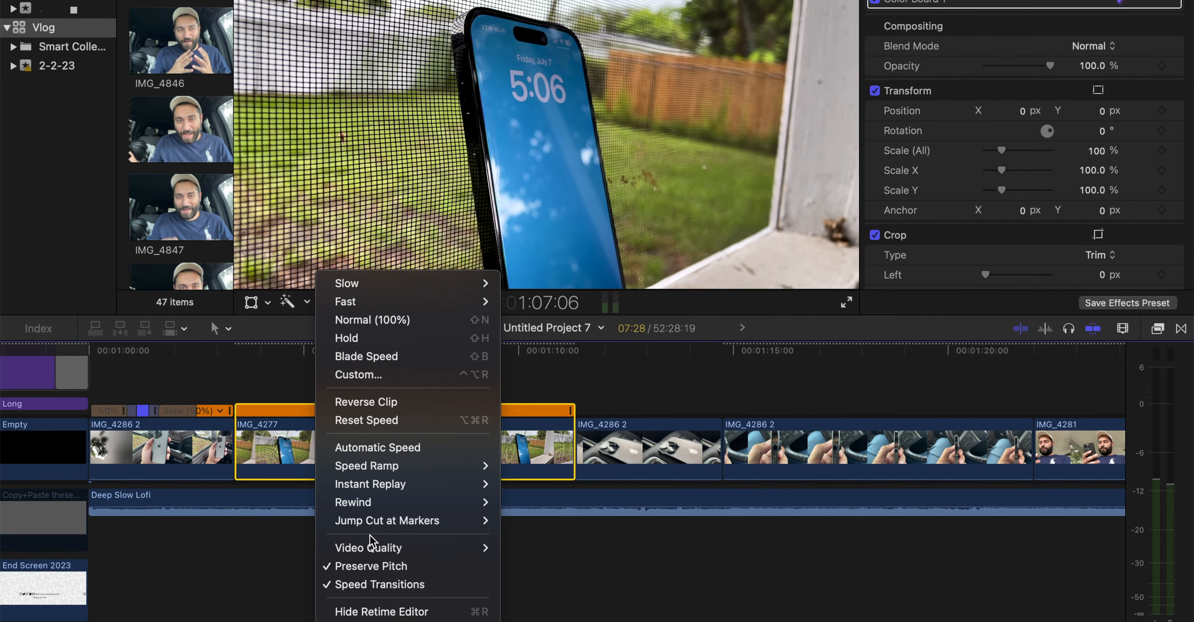
mouse_move(372, 549)
left_click(552, 597)
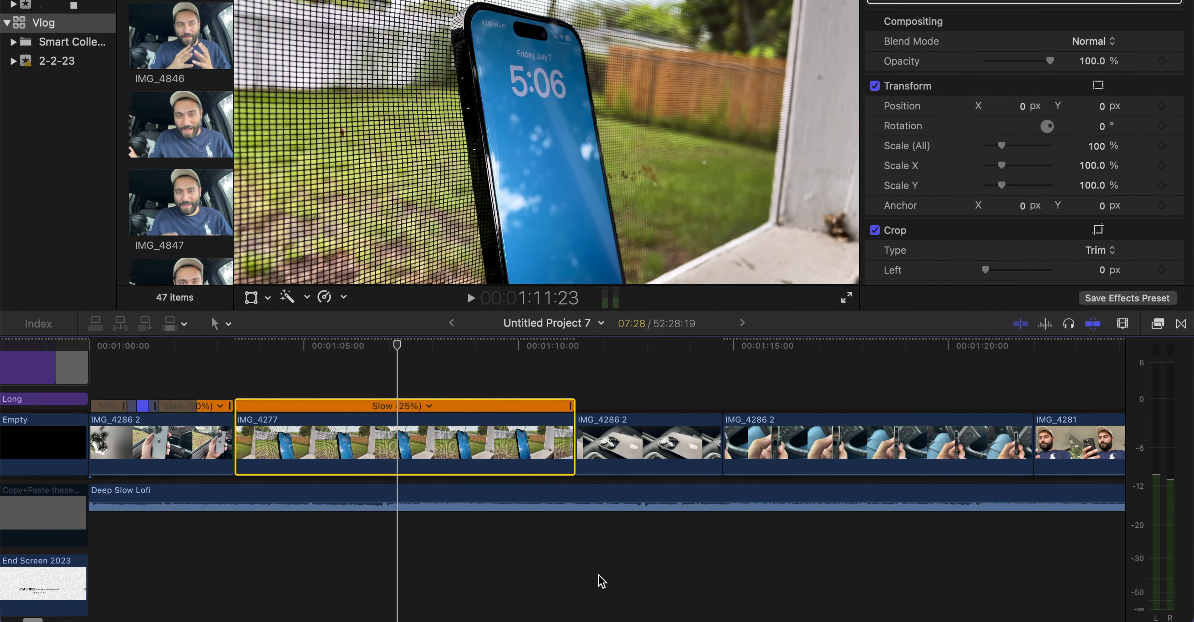
Check the transcoding and analysis progress in the background tasks
key("super+9")
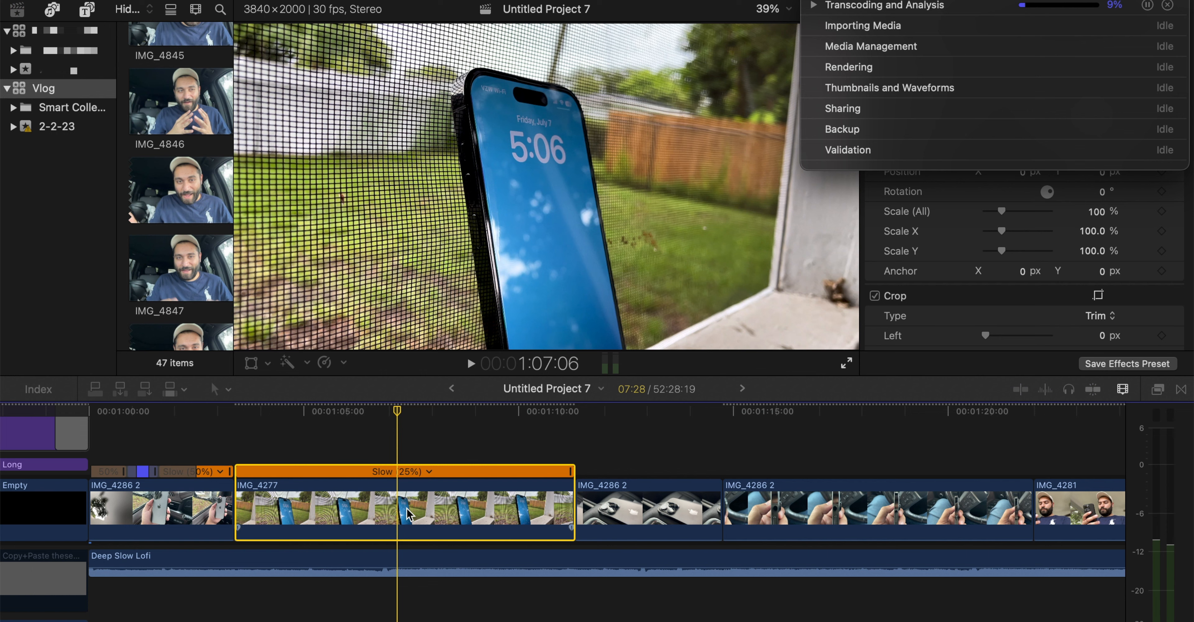
left_click(1147, 5)
left_click_drag(1134, 0, 803, 111)
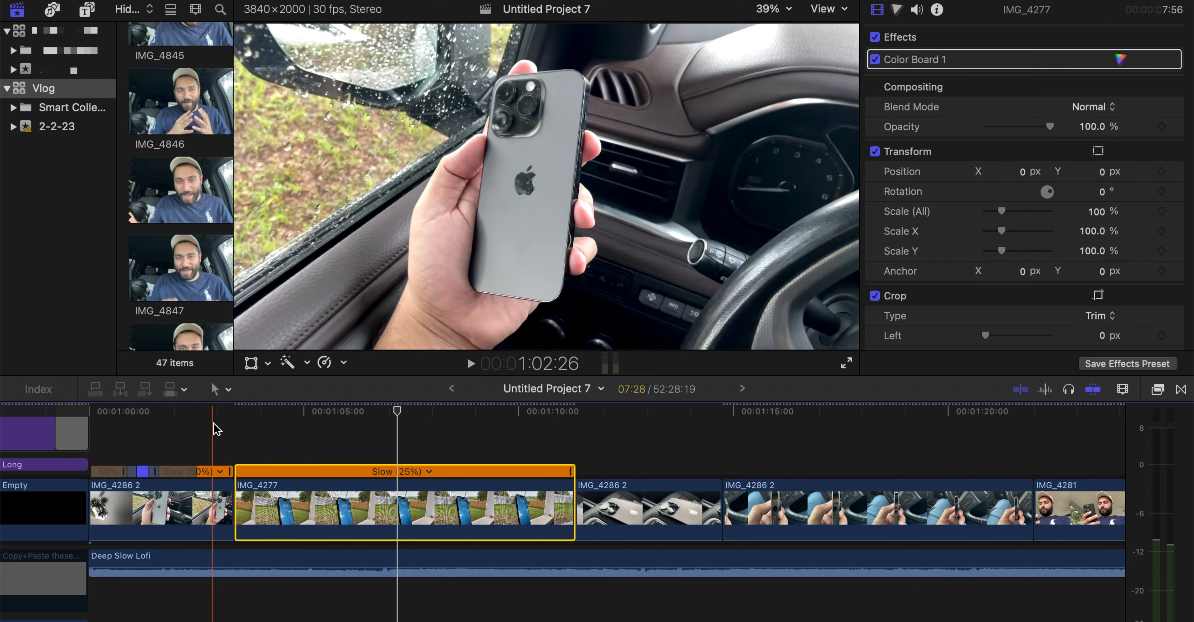
Play the slowed IMG_4277 clip and trim its end to 1:06:25
key("space")
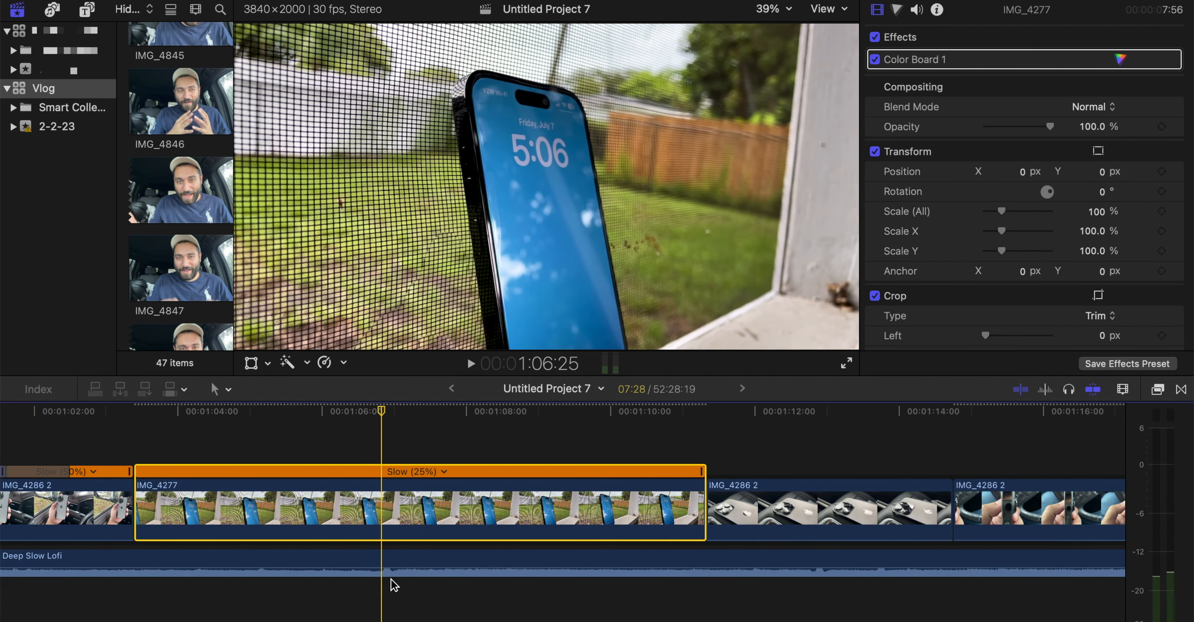
left_click_drag(380, 407, 330, 409)
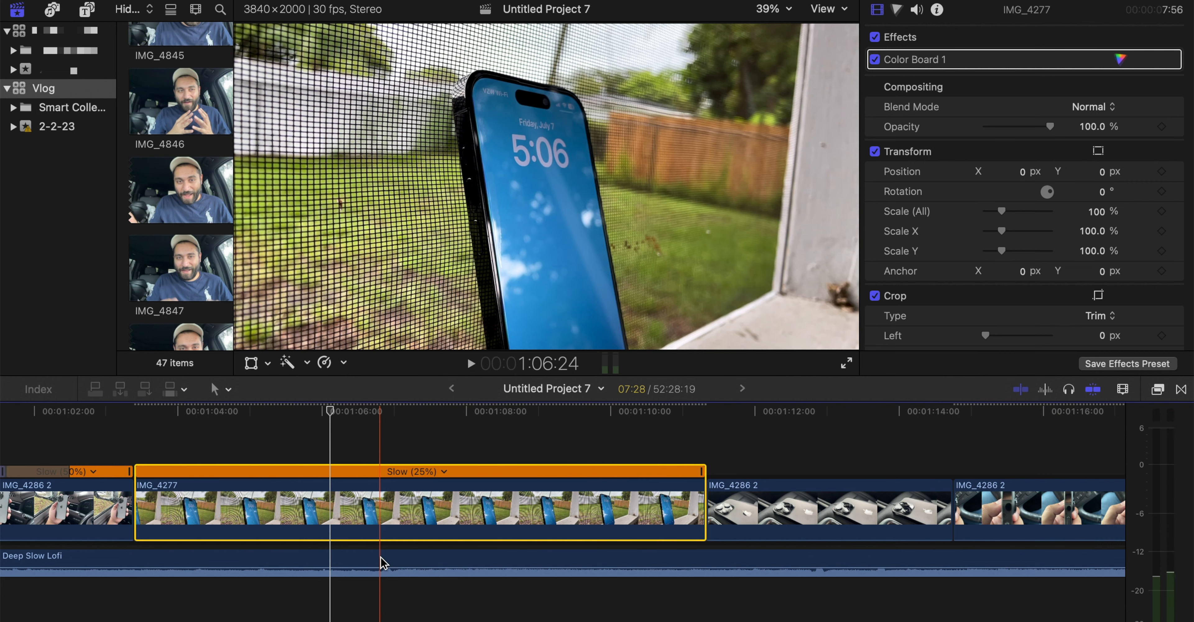
left_click(383, 515)
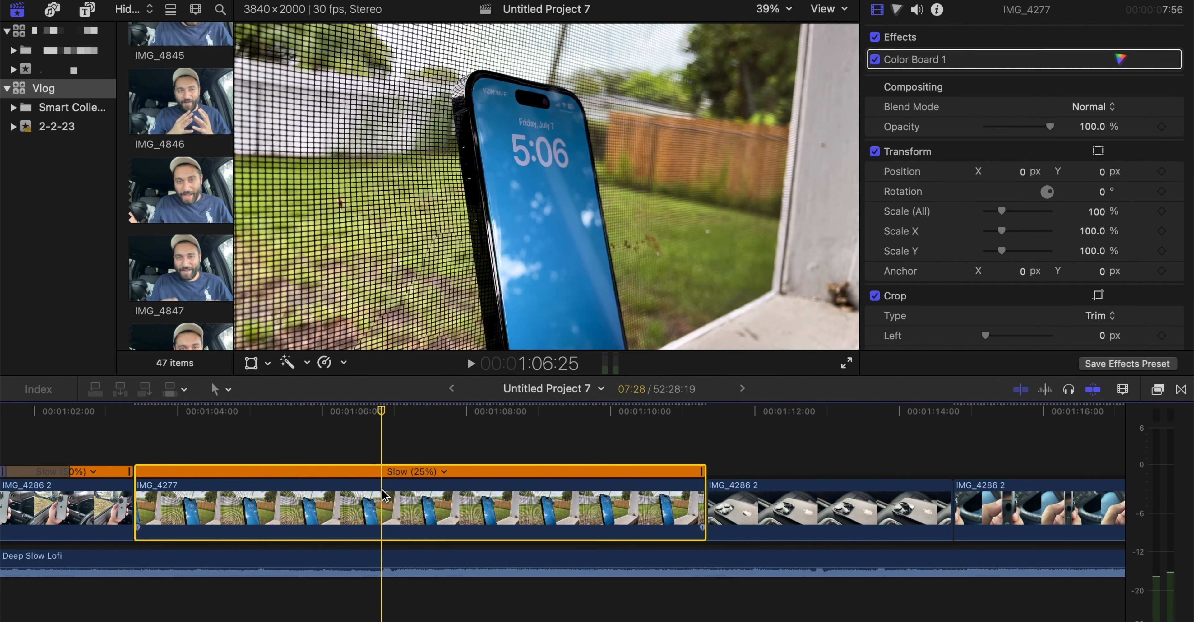
key("alt+]")
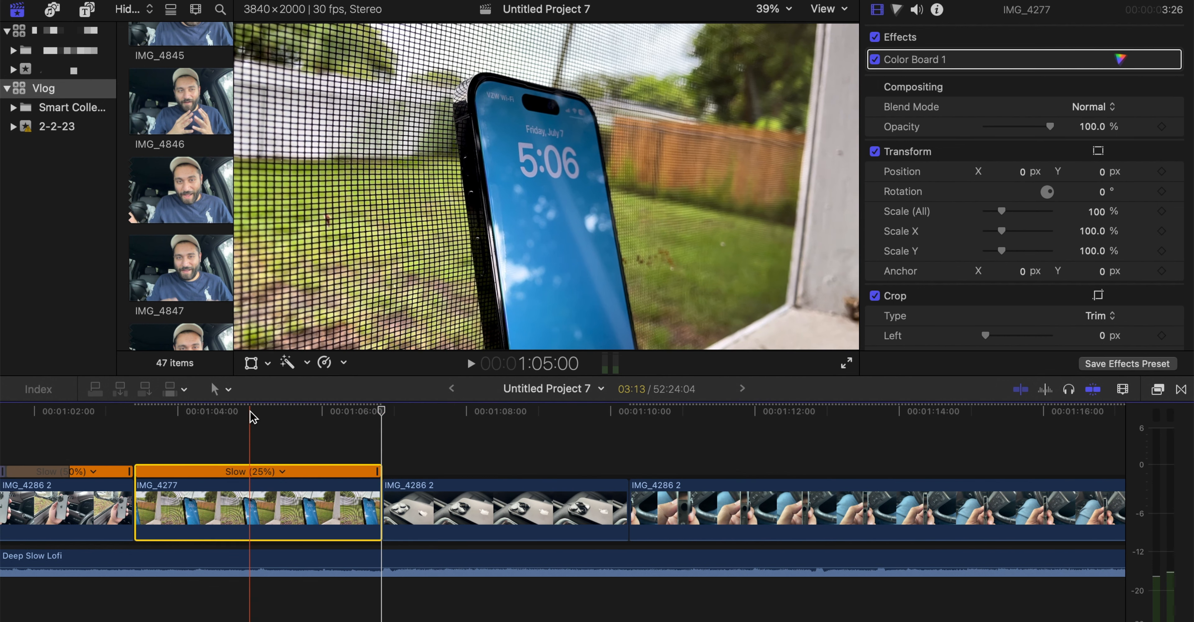
Play the sequence from 1:05:00 and shorten the IMG_4286 2 clip before IMG_4281 so it ends at 1:12:26
left_click(251, 412)
key("shift+slash")
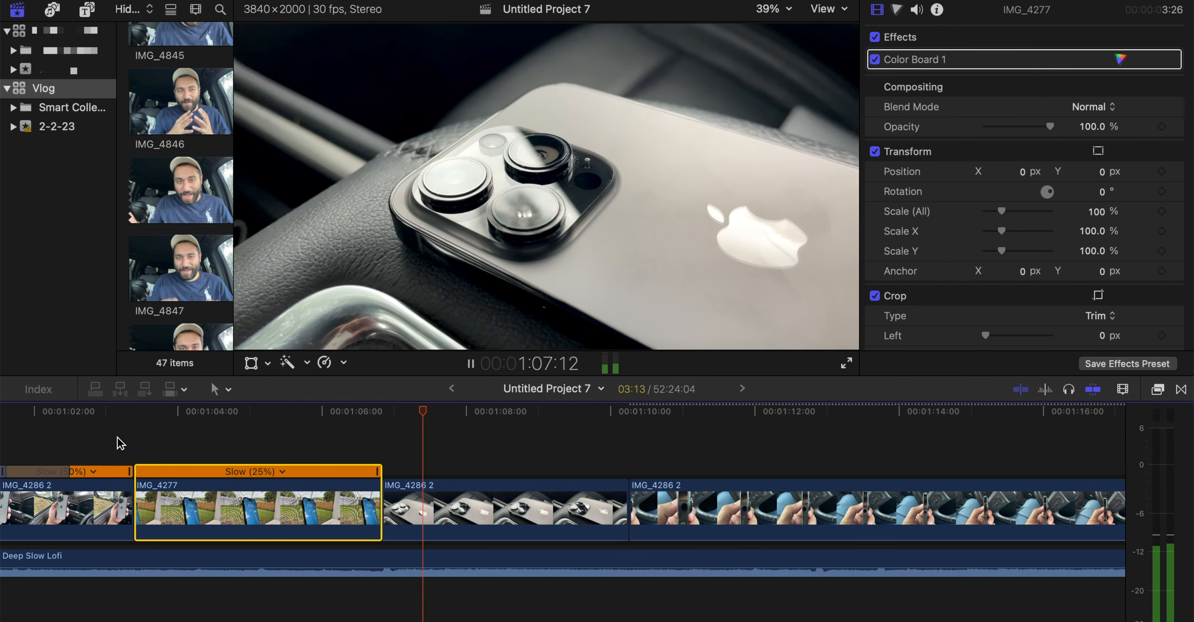
scroll(118, 437, "right", 2)
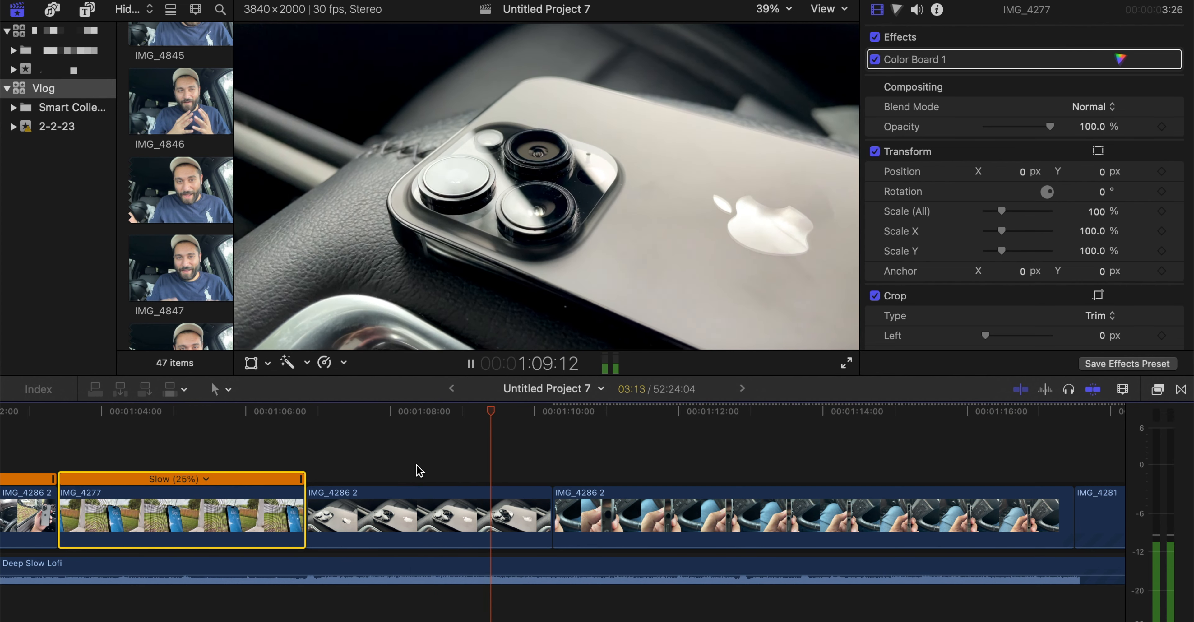
left_click_drag(570, 409, 529, 408)
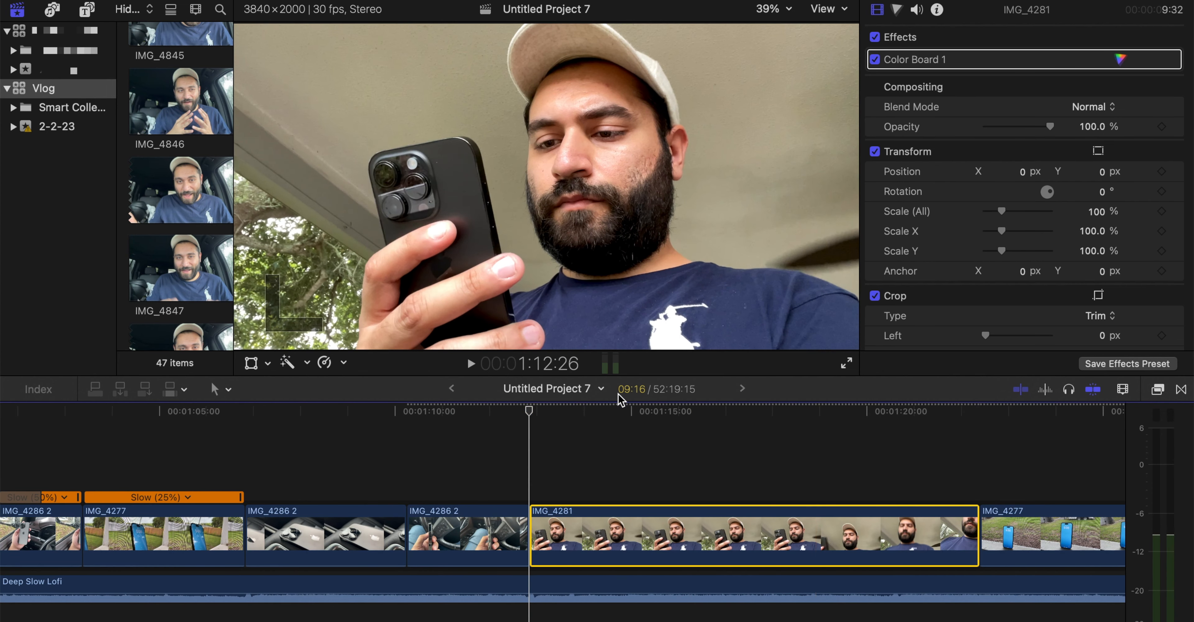
Find the Draw Mask effect and apply it to the IMG_4281 clip, with the playhead at 1:15:06
left_click(643, 407)
left_click(1156, 388)
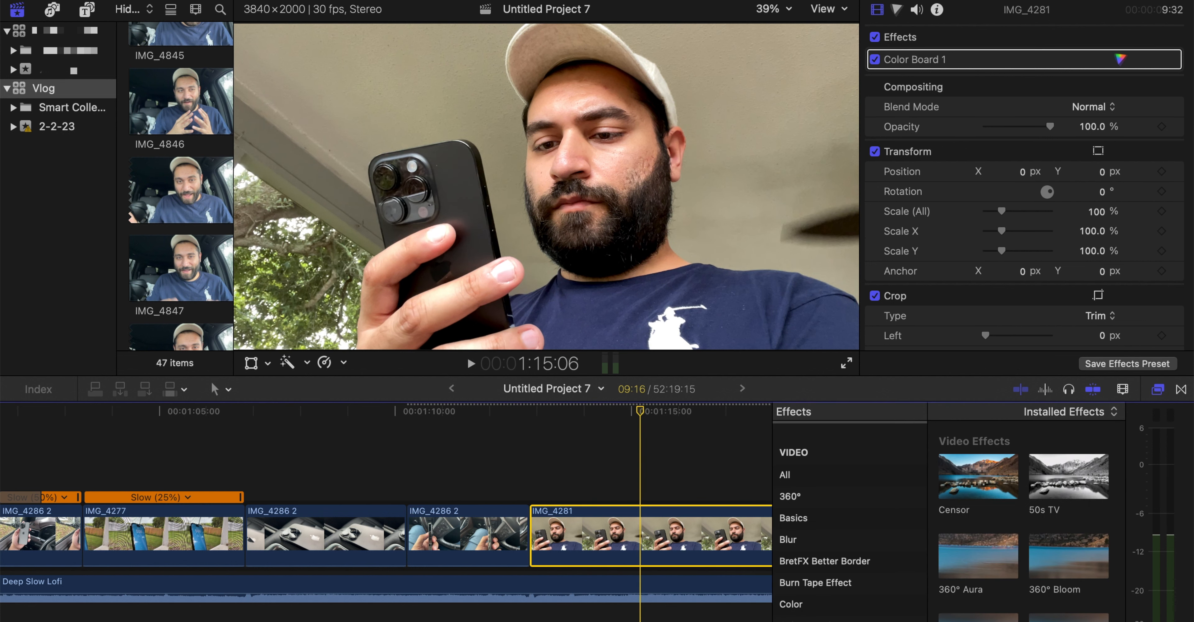
type("draw")
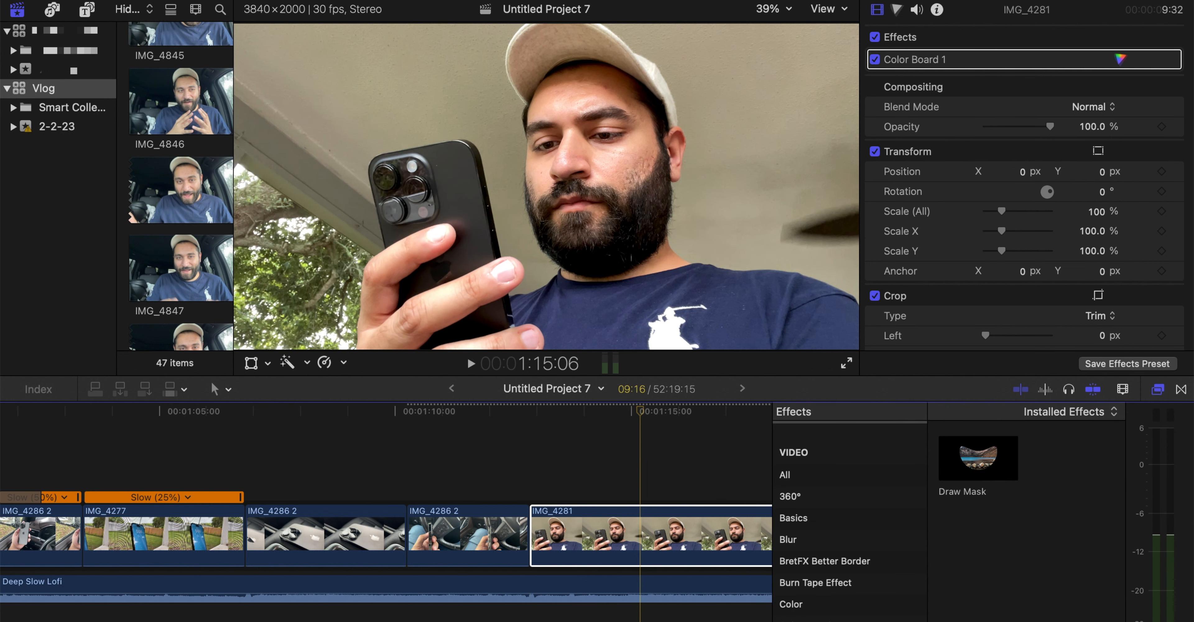
left_click_drag(977, 472, 580, 510)
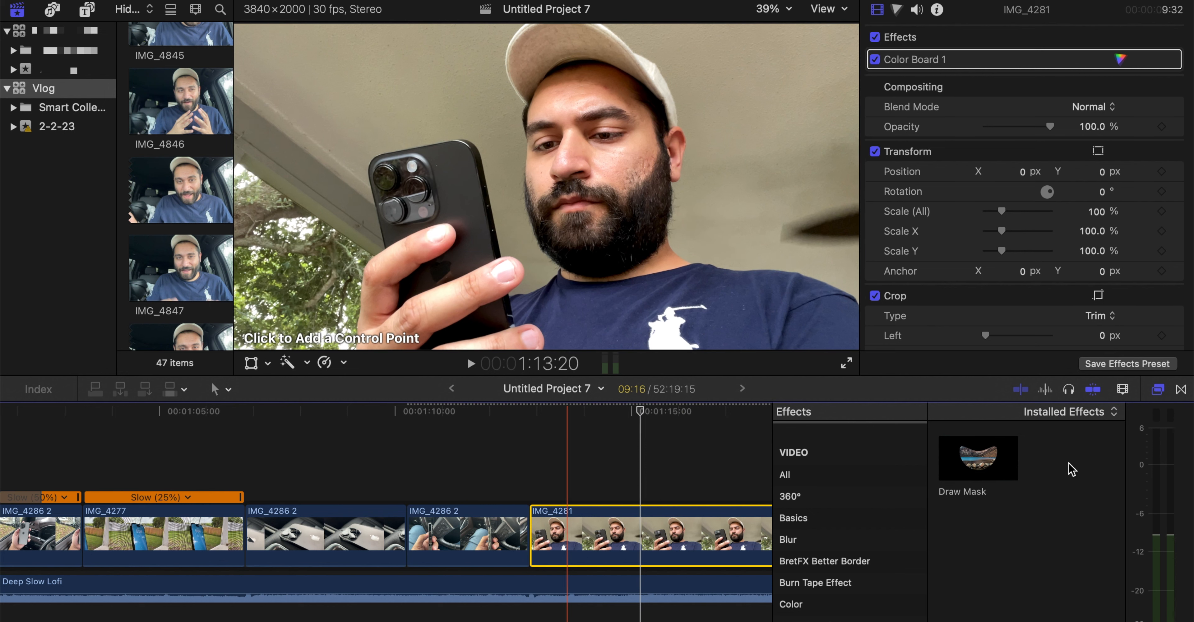
left_click(1157, 390)
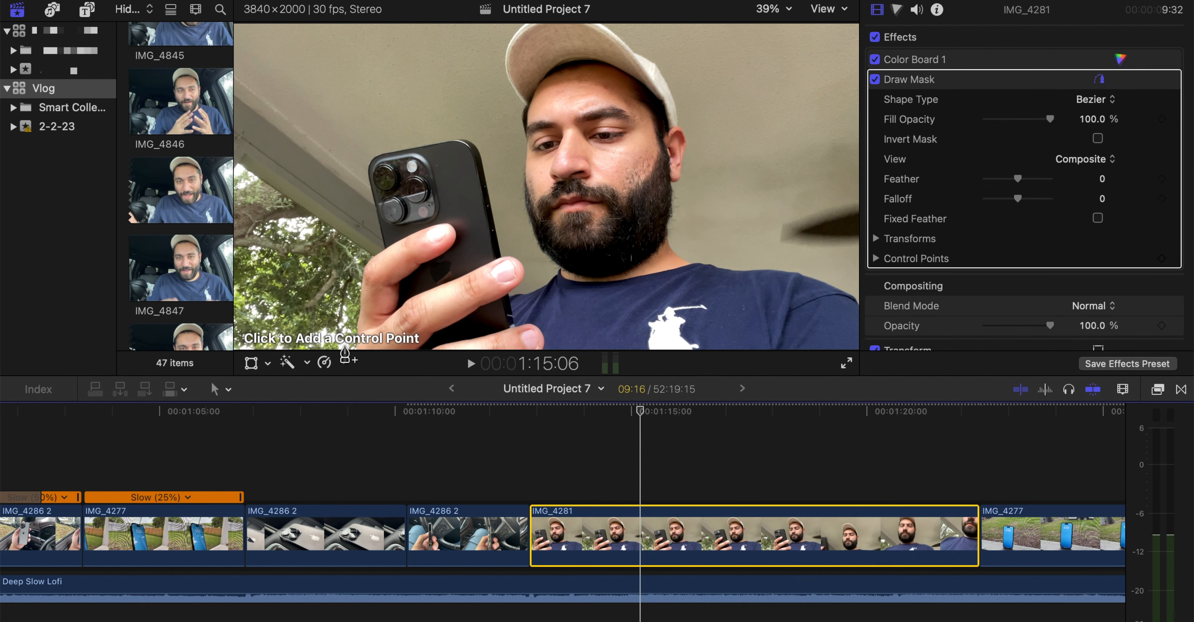
Outline the phone and the hand holding it in IMG_4281 with closed Draw Mask control points
left_click(353, 347)
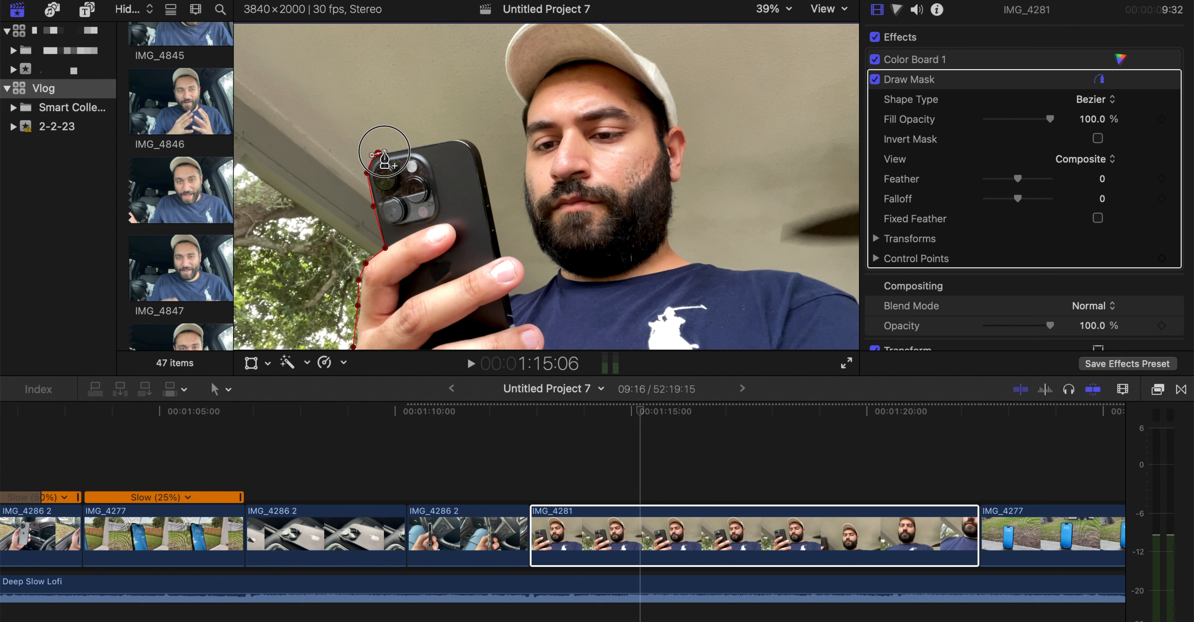
left_click_drag(394, 147, 394, 147)
left_click(450, 140)
left_click_drag(479, 153, 482, 171)
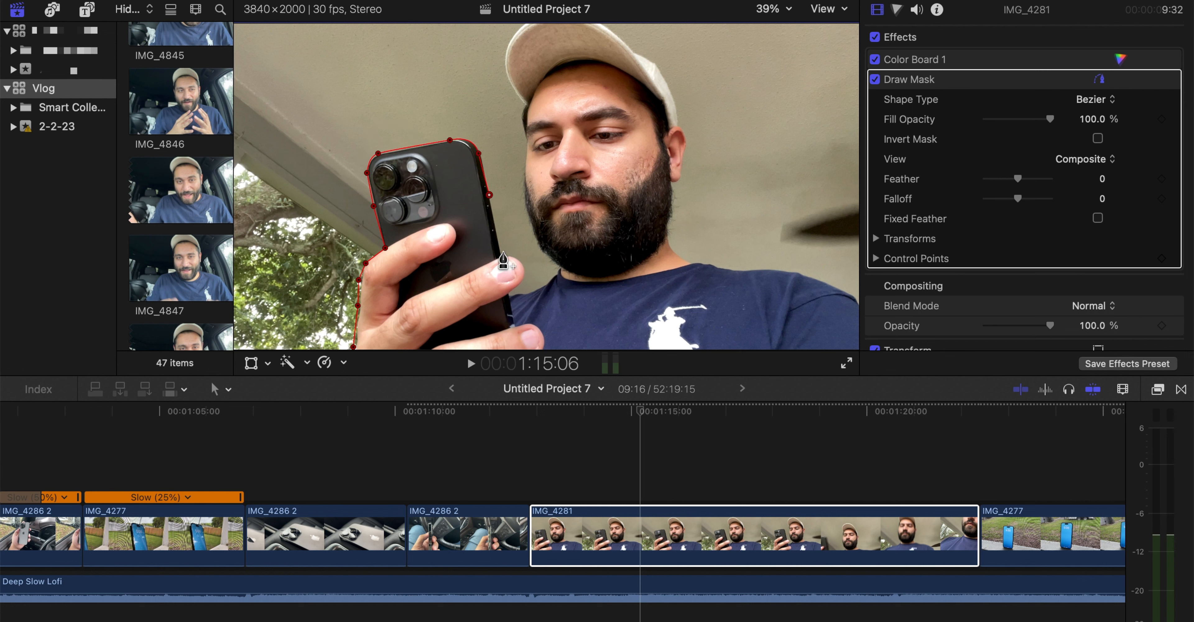
left_click(540, 332)
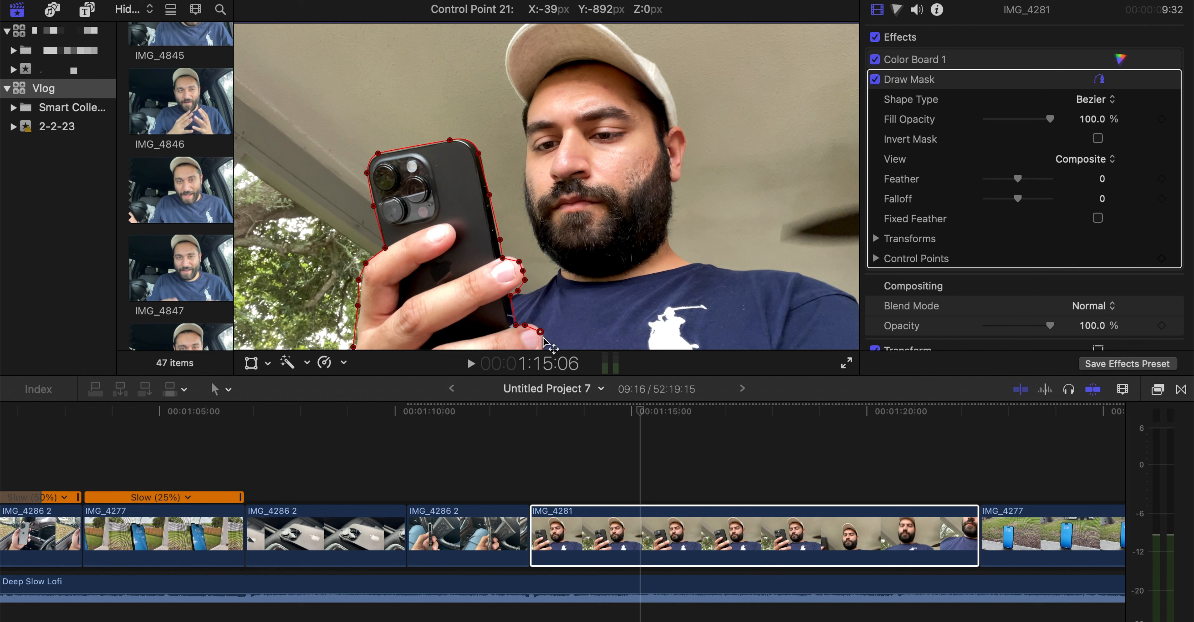
Duplicate the masked IMG_4281 clip as a connected clip directly above the original
left_click(641, 540)
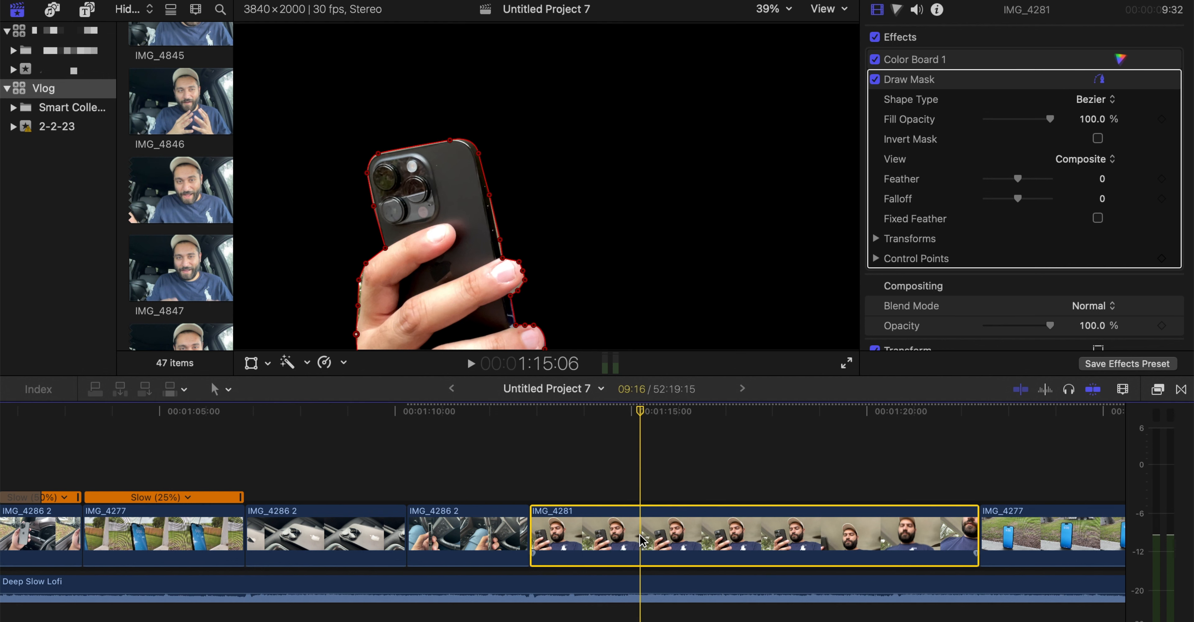
mouse_move(641, 540)
left_mouse_down()
mouse_move(641, 572)
mouse_move(642, 529)
left_mouse_up()
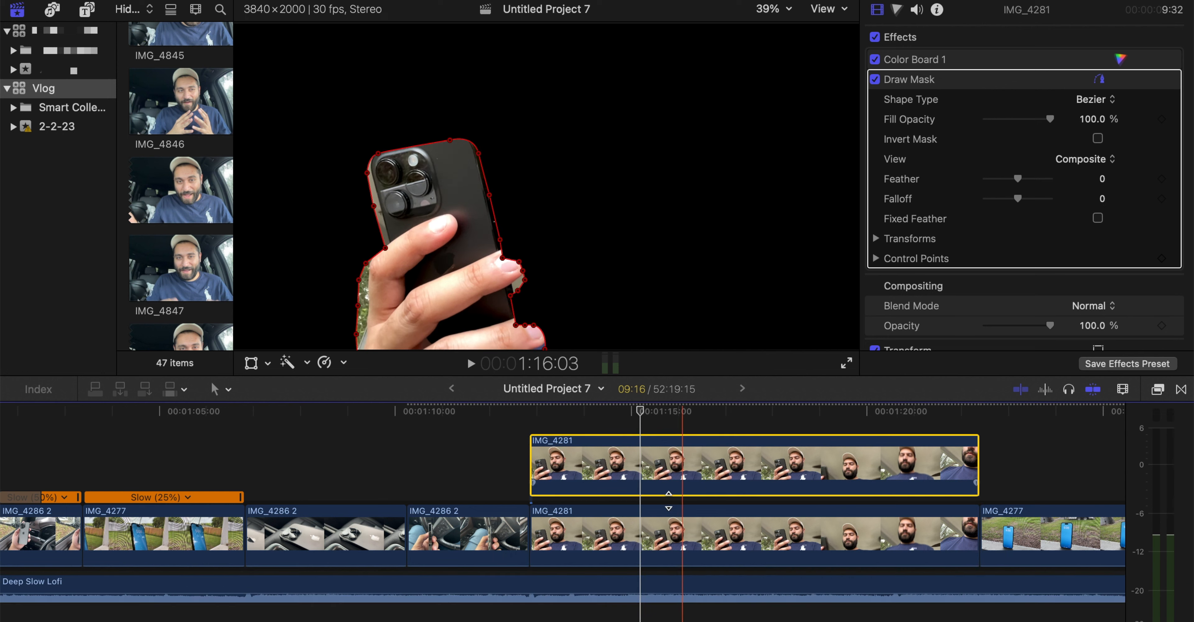
Remove the Draw Mask from the lower IMG_4281 clip and bring up the installed effects
left_click(641, 528)
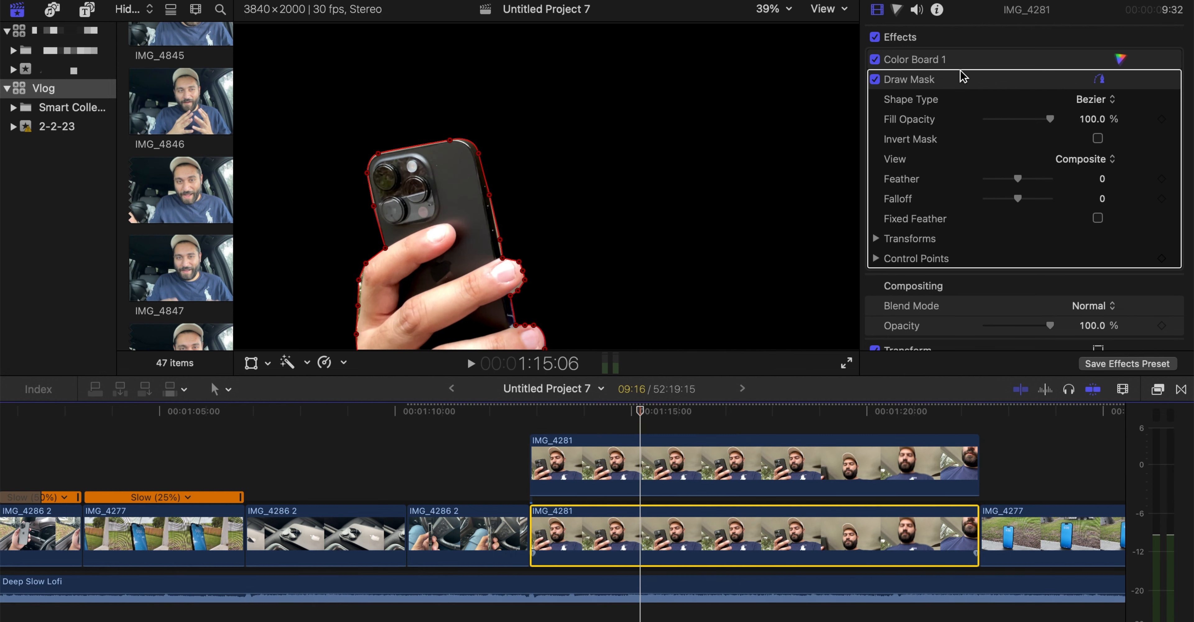
key("Delete")
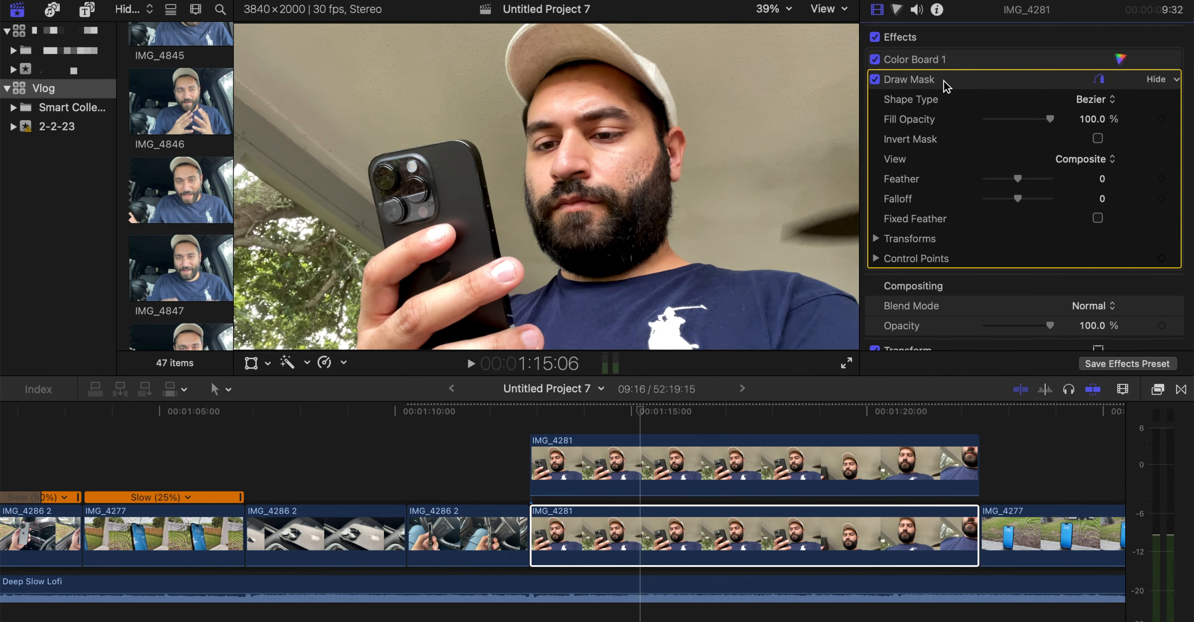
left_click(1158, 390)
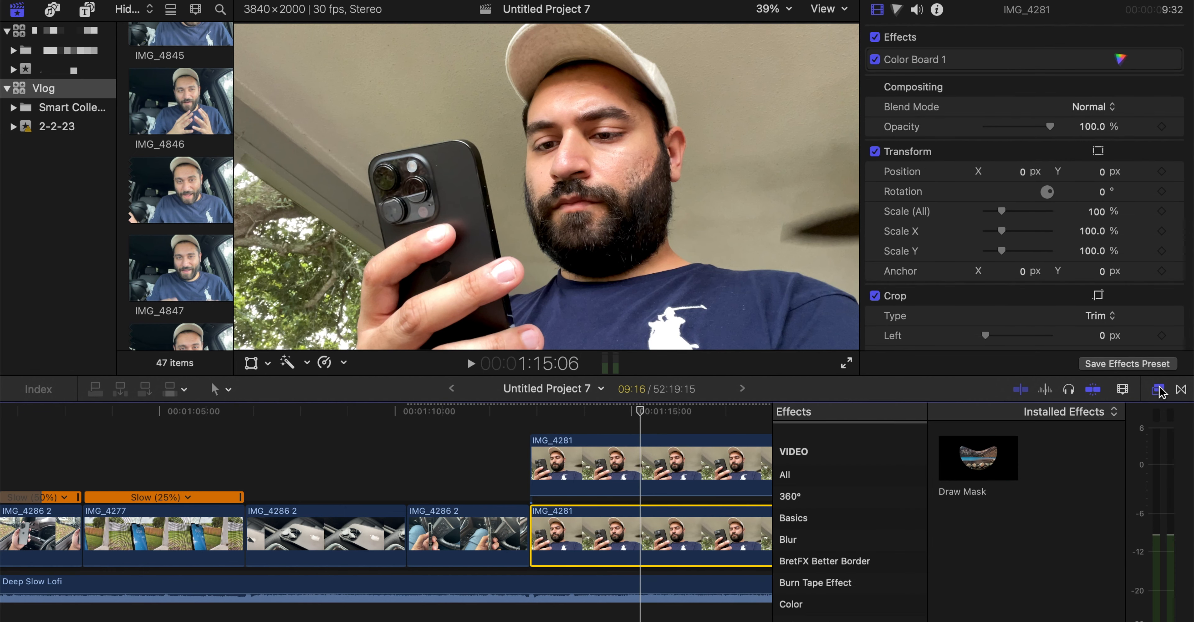
left_click(788, 617)
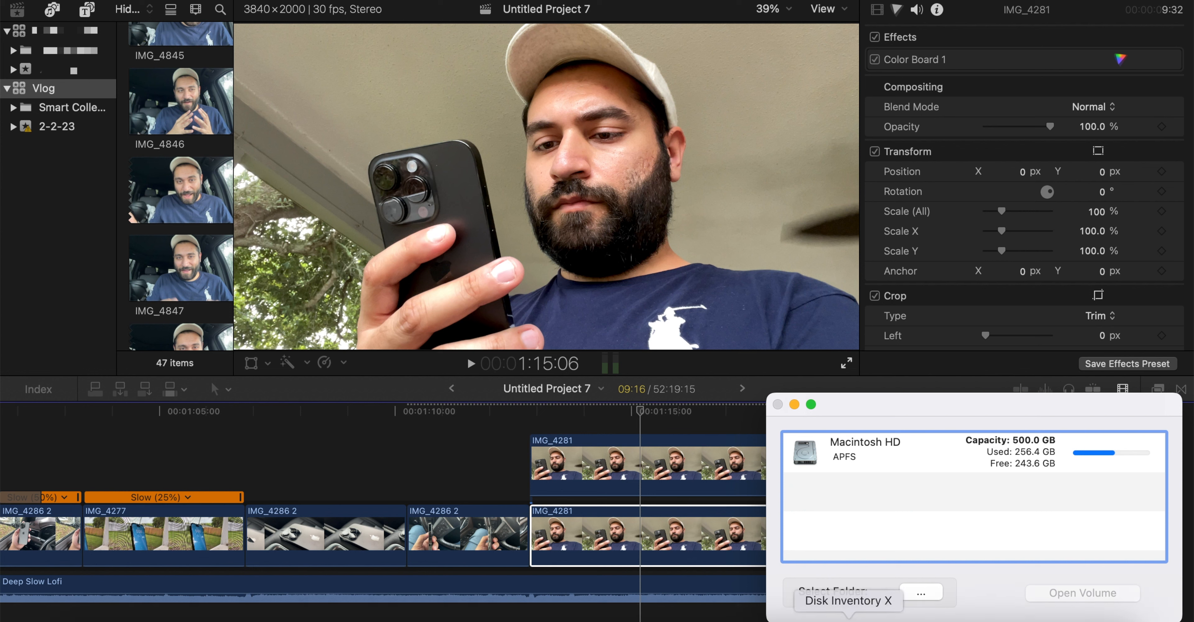
right_click(848, 619)
left_click(847, 588)
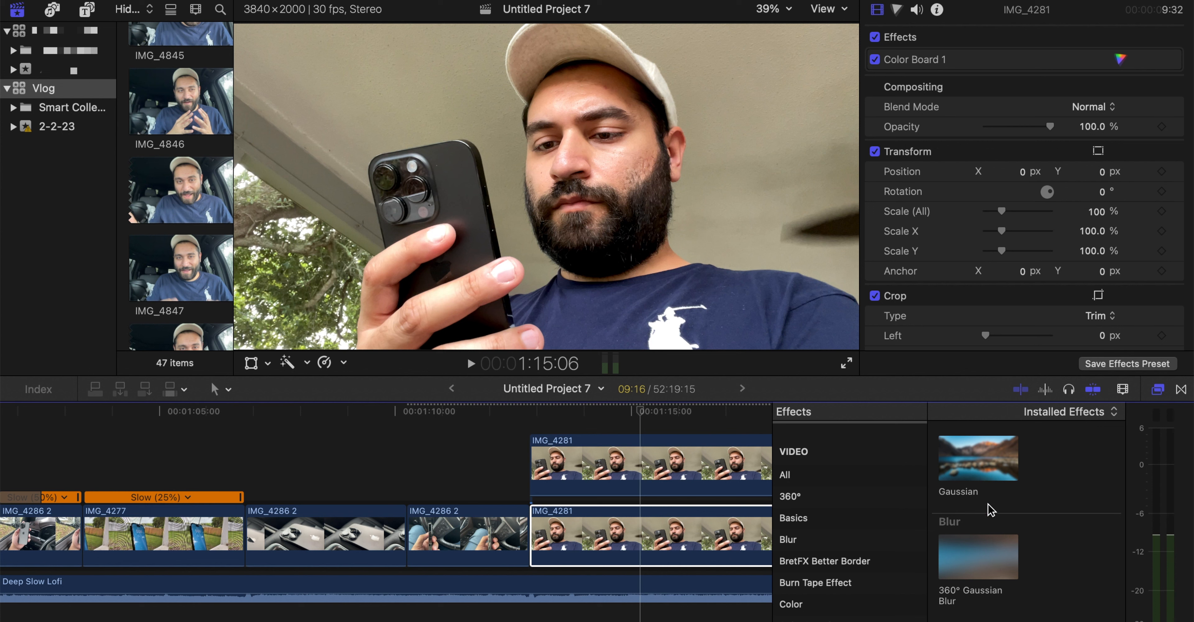
Apply the Gaussian blur effect to the lower IMG_4281 clip and set its Amount to 14
left_click_drag(995, 463, 631, 535)
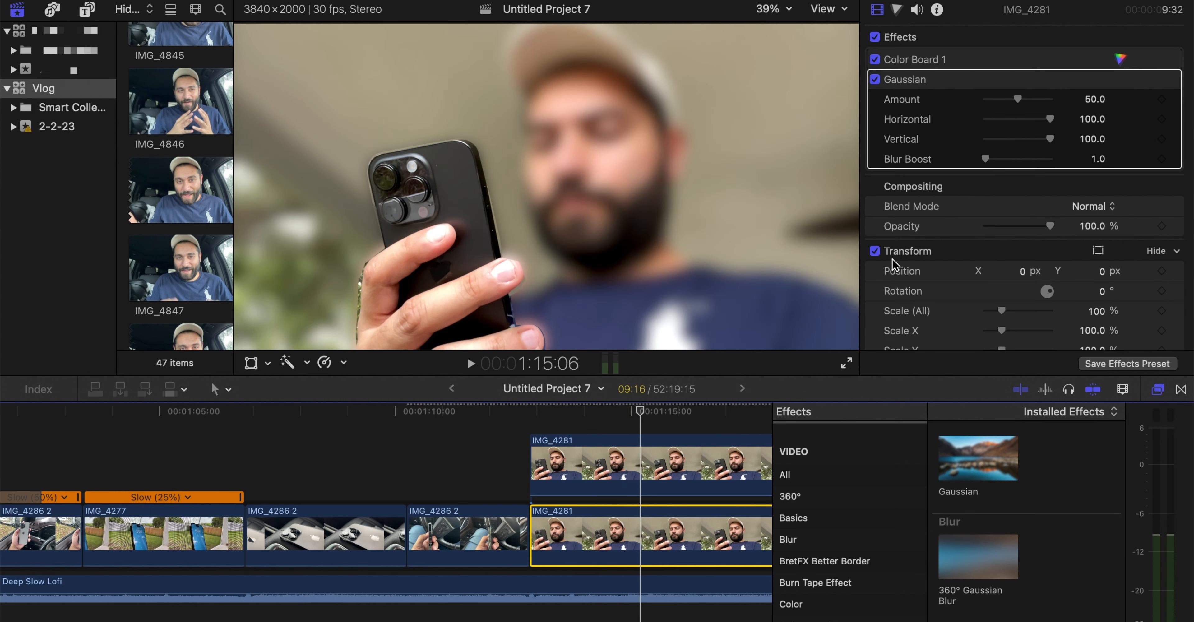
left_click_drag(1020, 98, 1000, 105)
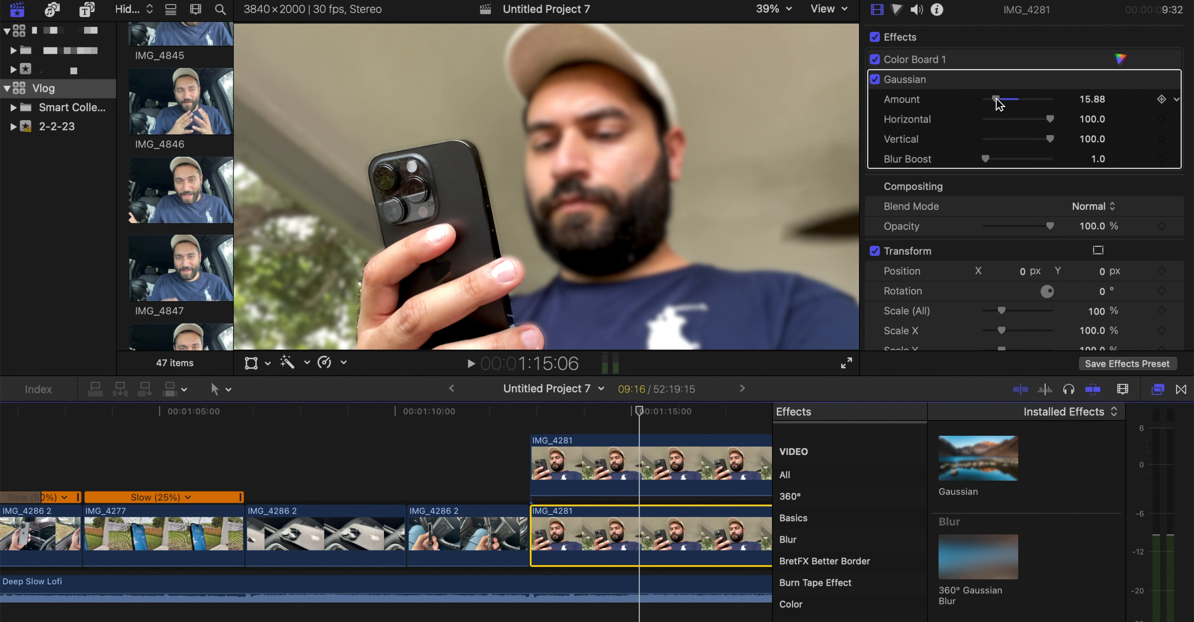
left_click_drag(992, 101, 994, 102)
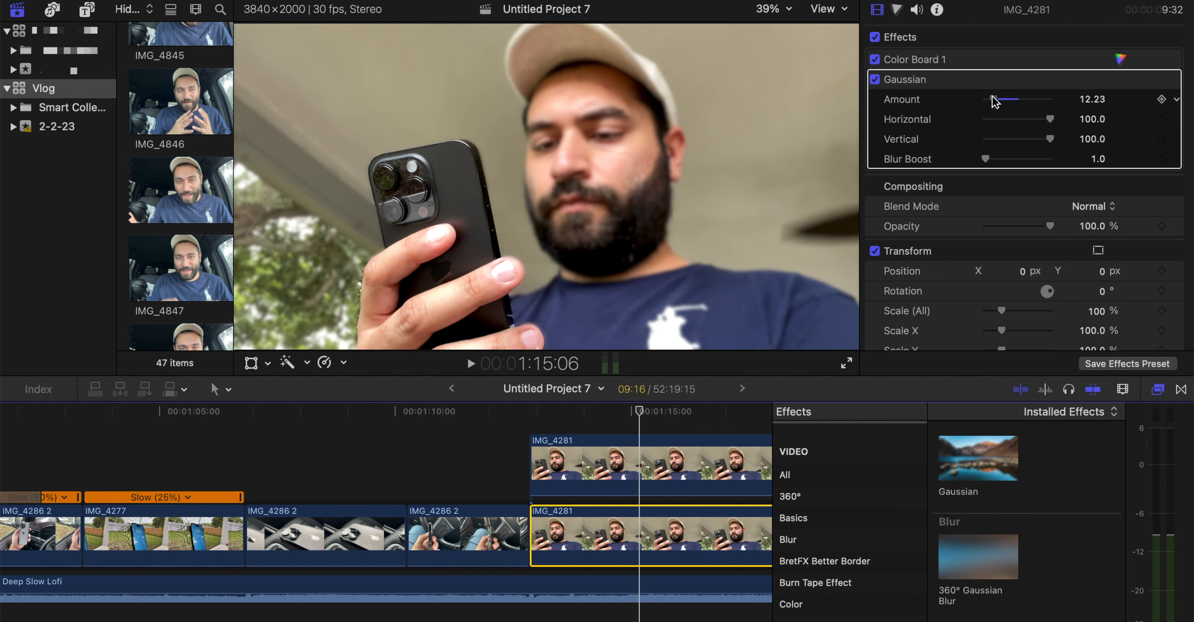
left_click(1093, 100)
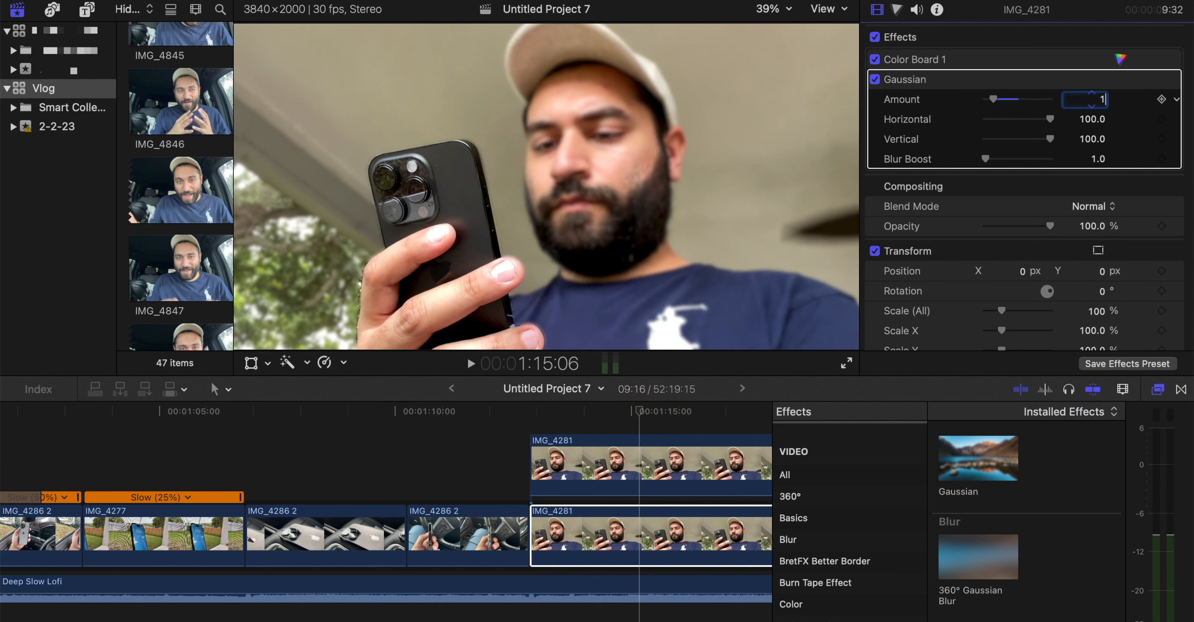
Set the Draw Mask feather on the upper IMG_4281 clip to -19
left_click(638, 476)
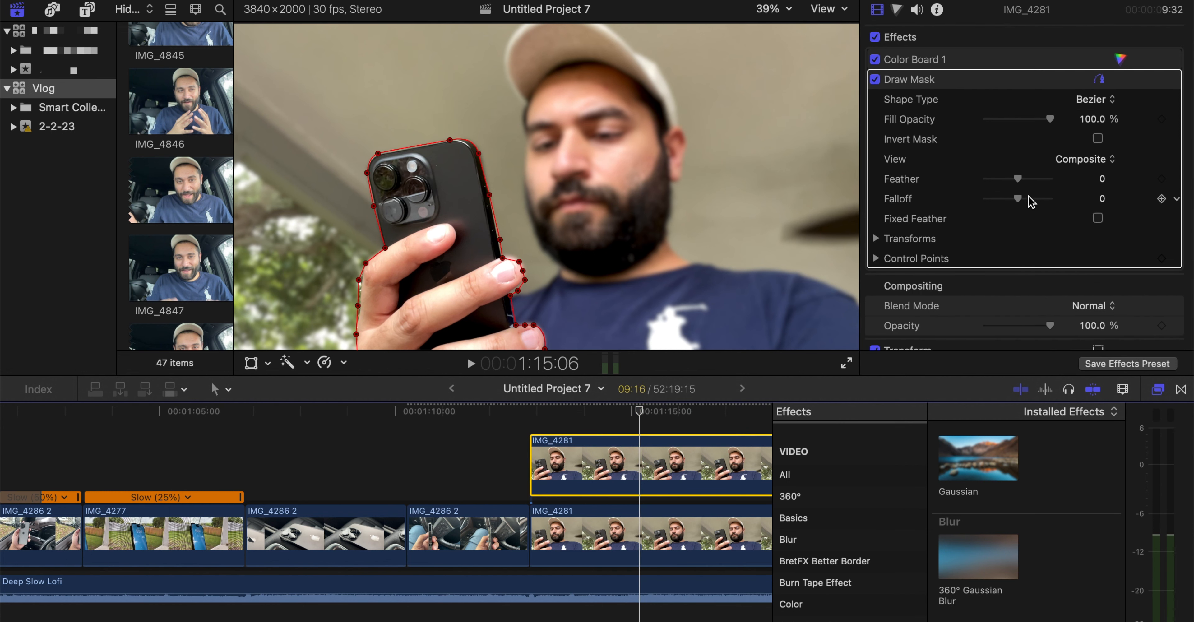
mouse_move(1017, 178)
left_mouse_down()
mouse_move(1069, 180)
mouse_move(1012, 180)
left_mouse_up()
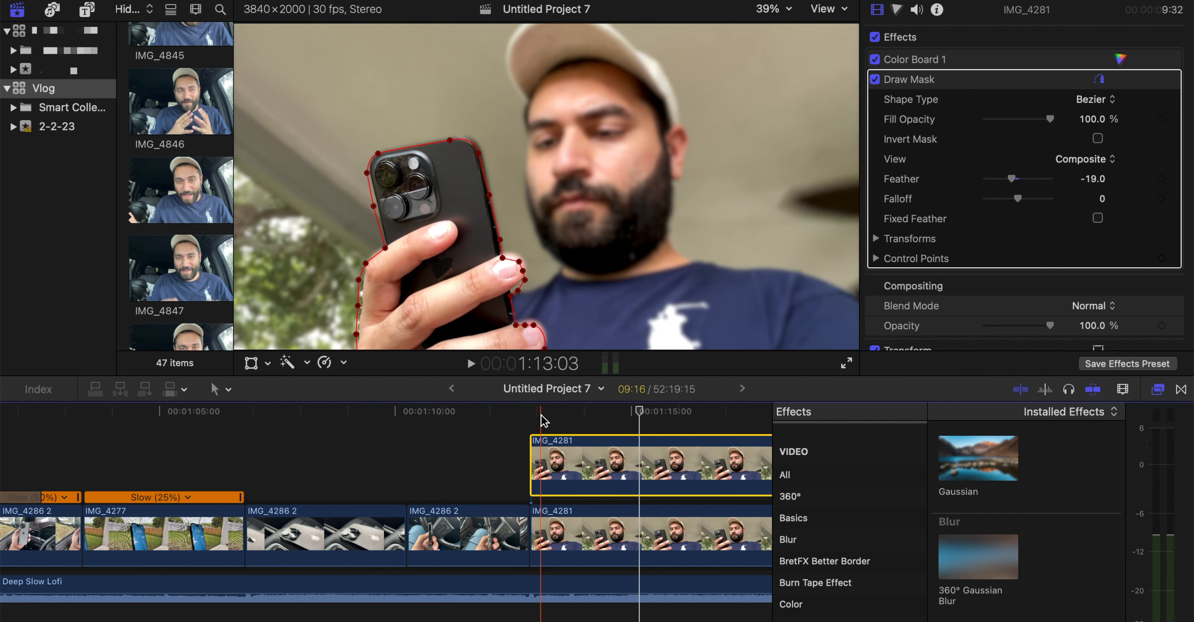
Play the cut into the masked IMG_4281 clips and shorten both so they end at 1:14:17
left_click(531, 410)
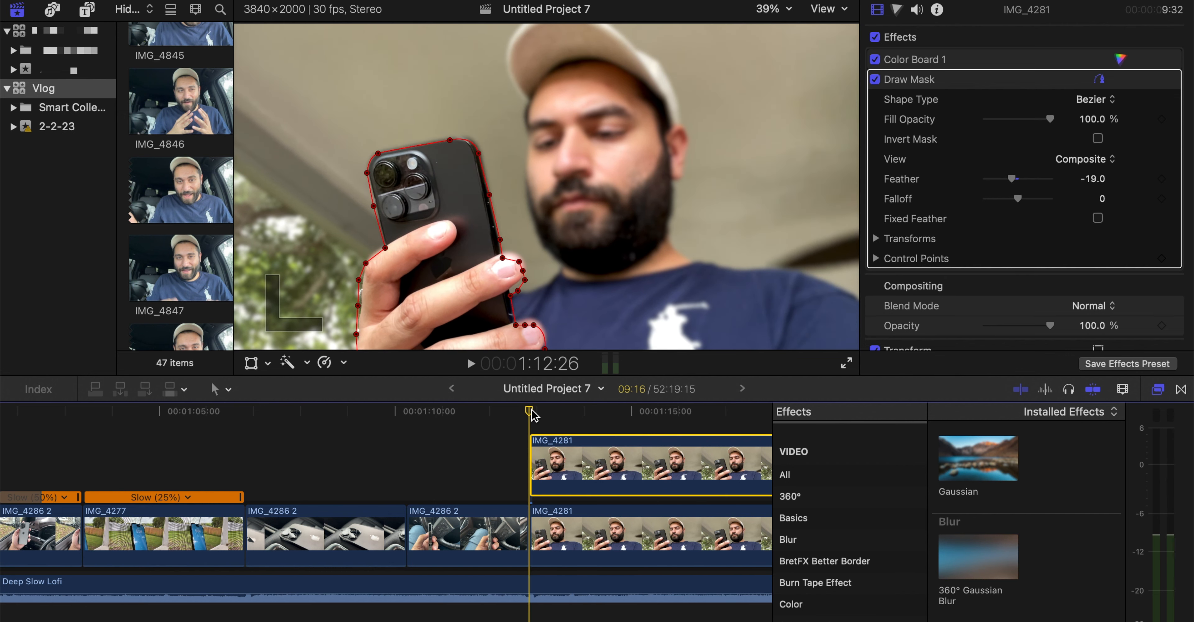
left_click(1158, 390)
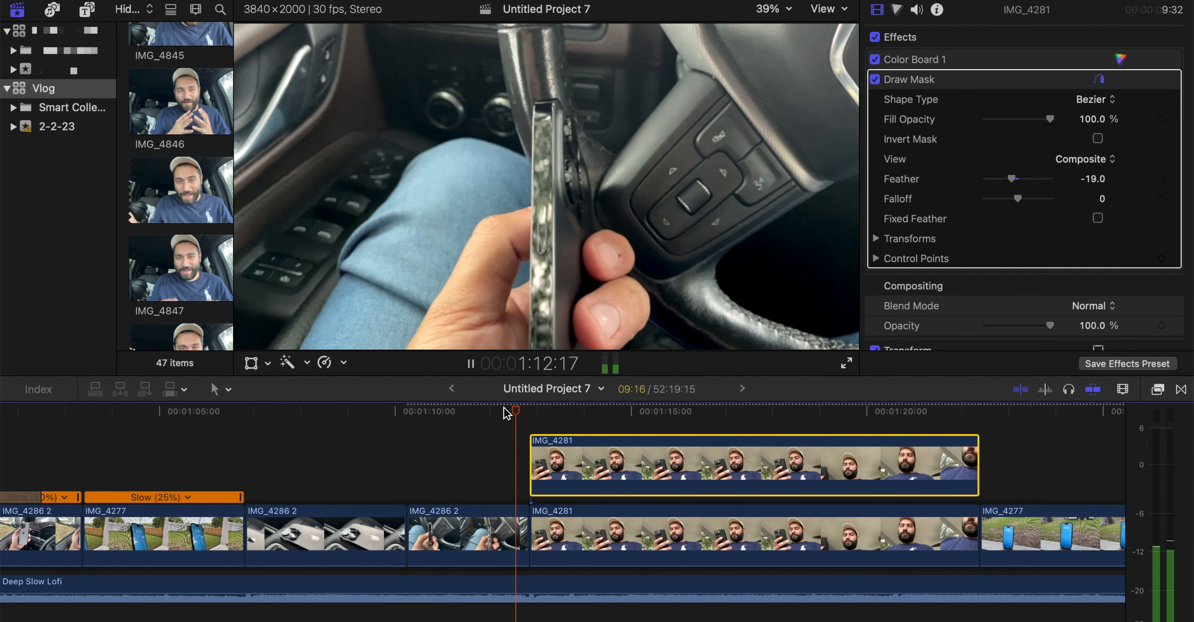
key("space")
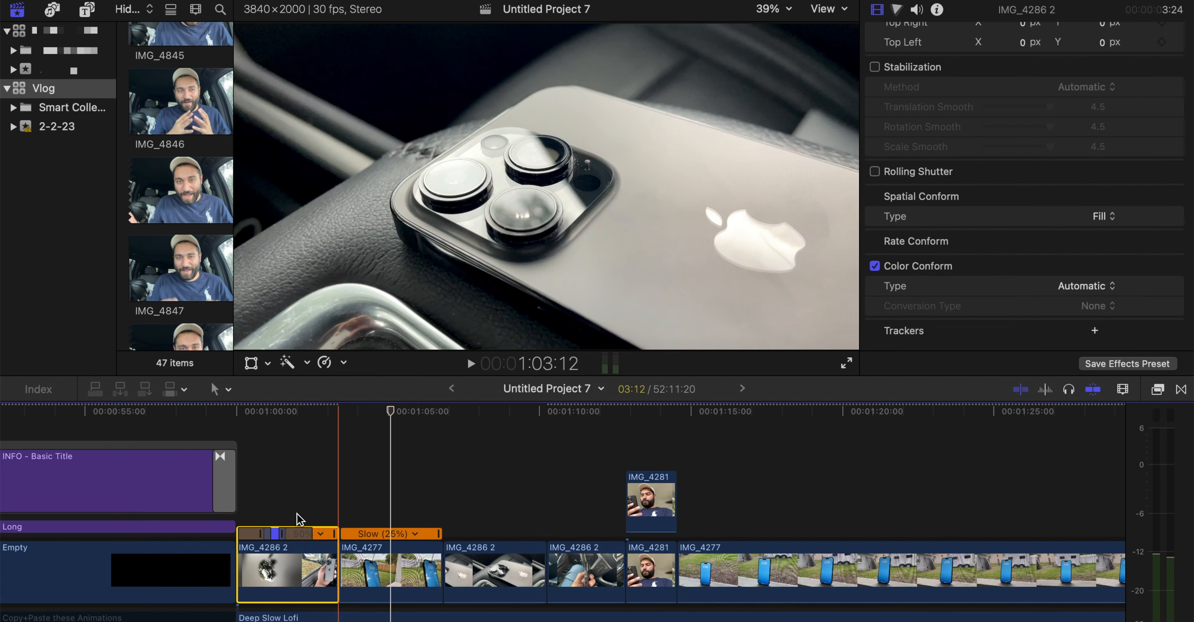
Play the edited sequence from the opening IMG_4286 2 clip into the slowed IMG_4277 clip
scroll(250, 472, "left", 5)
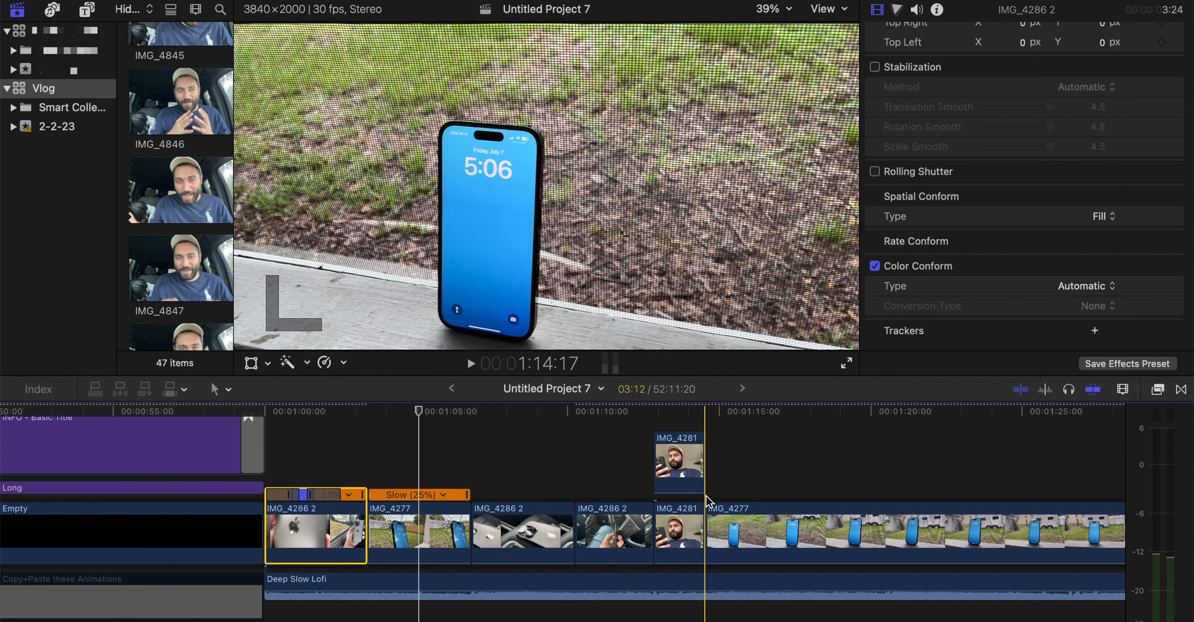
key("super+equal")
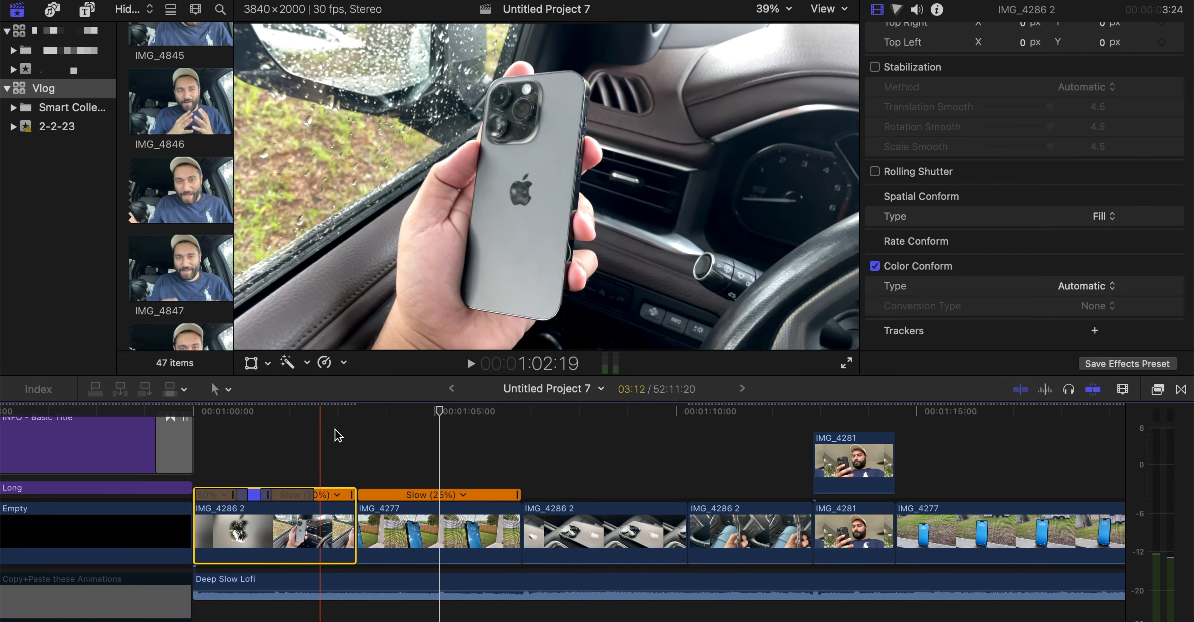
key("space")
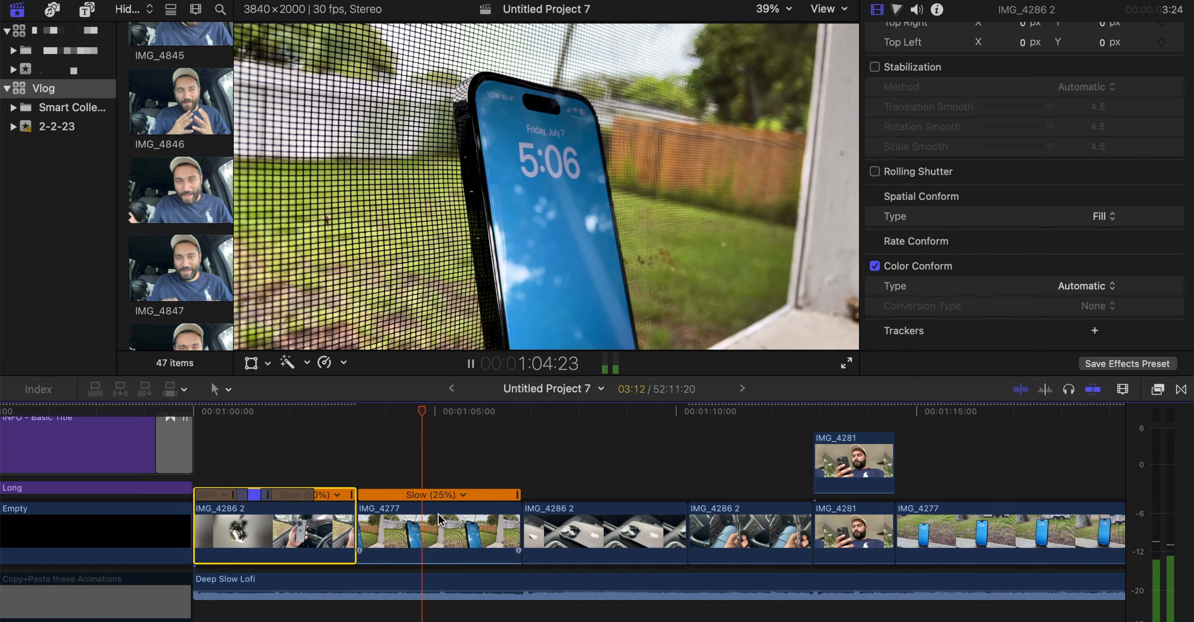
Trim the end of the slowed IMG_4277 clip to 1:05:04
key("space")
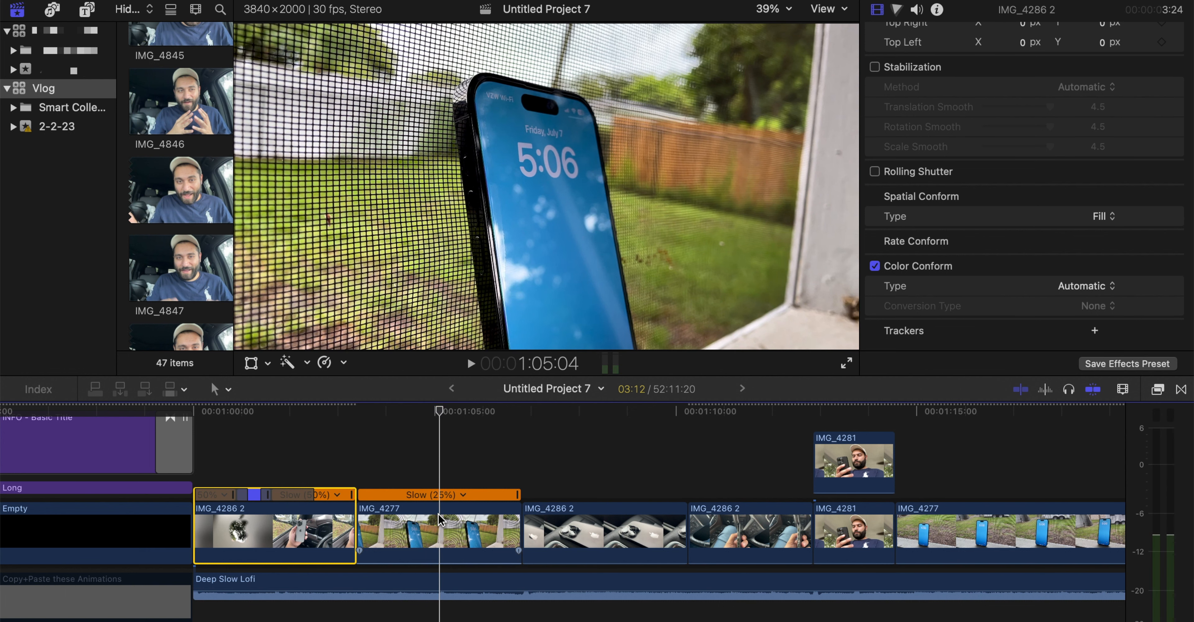
left_click(444, 528)
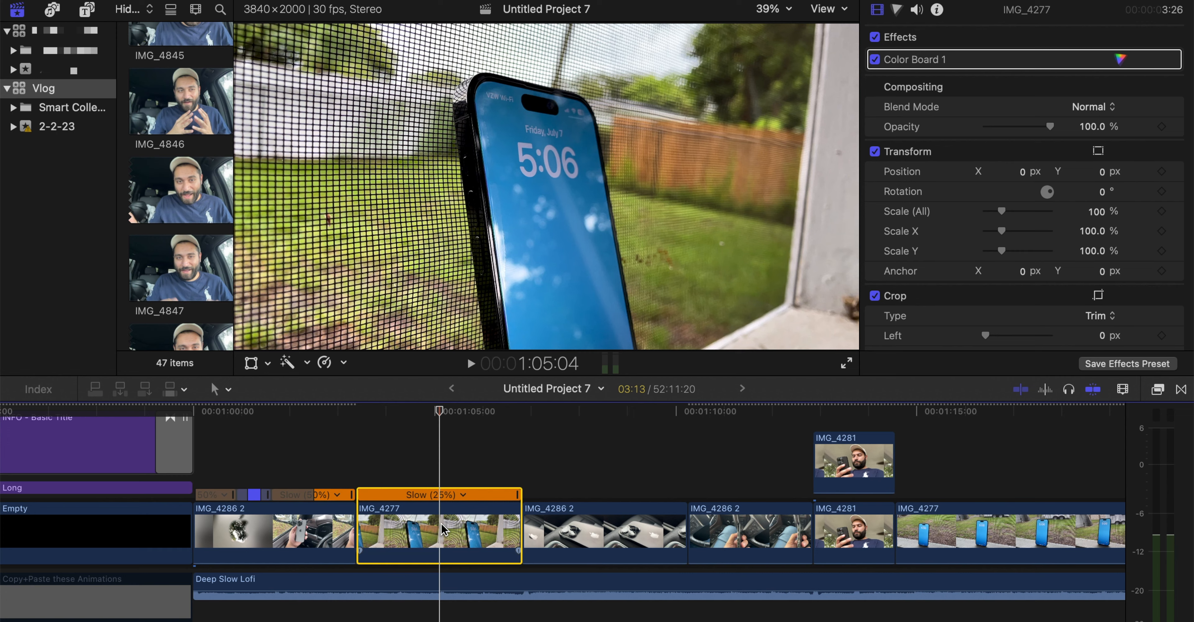
key("alt+bracketright")
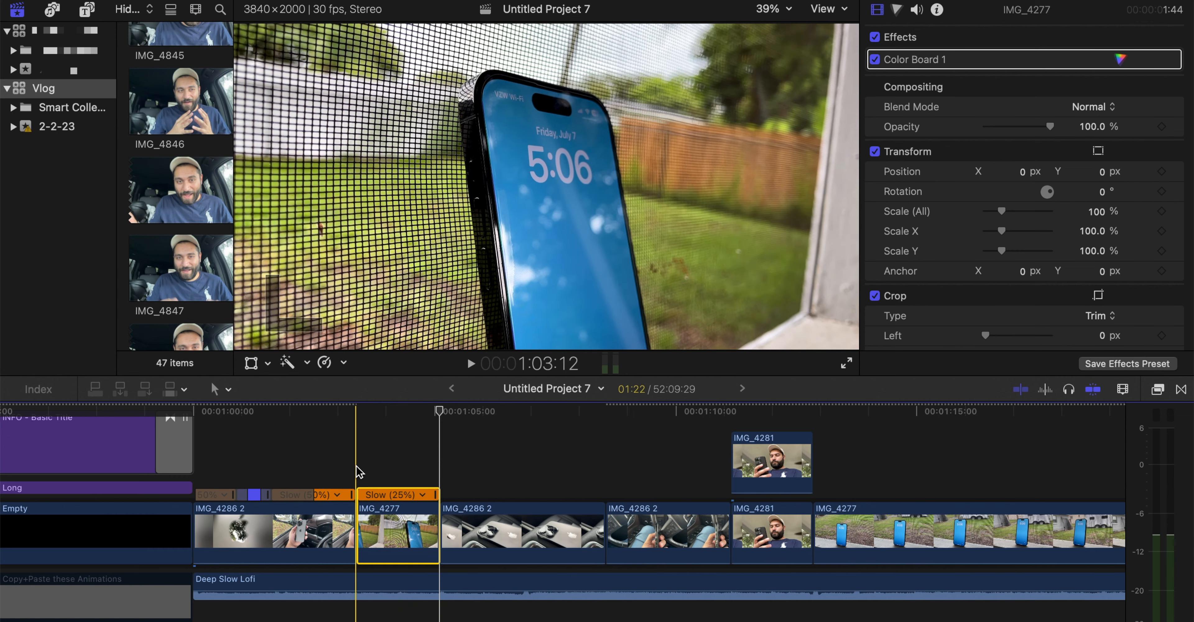
Play the shortened IMG_4277 clip through the cut into the following IMG_4286 2 clip
key("space")
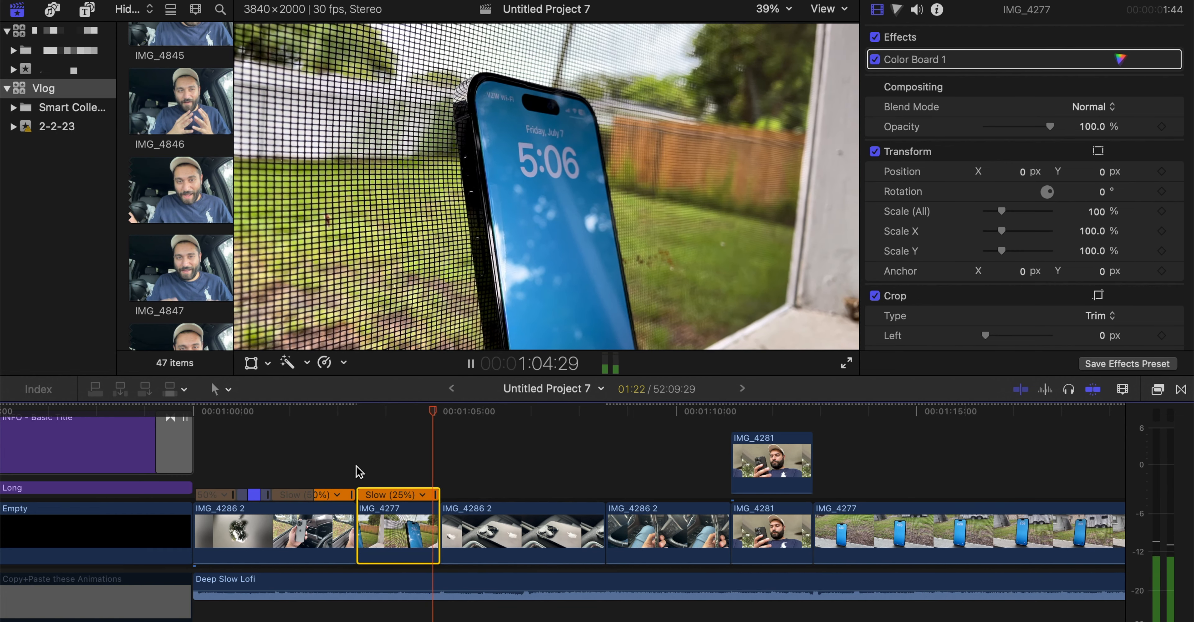
key("space")
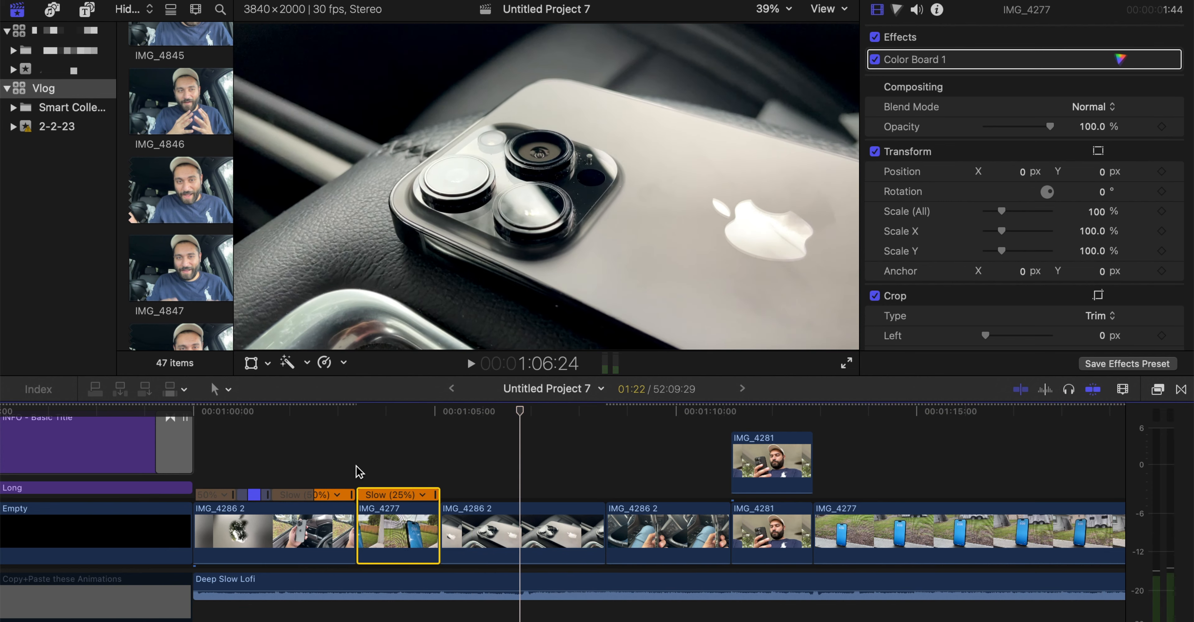
key("space")
Play on to 1:06:26 and trim the end of the IMG_4286 2 clip after the slowed IMG_4277 clip to that point
key("space")
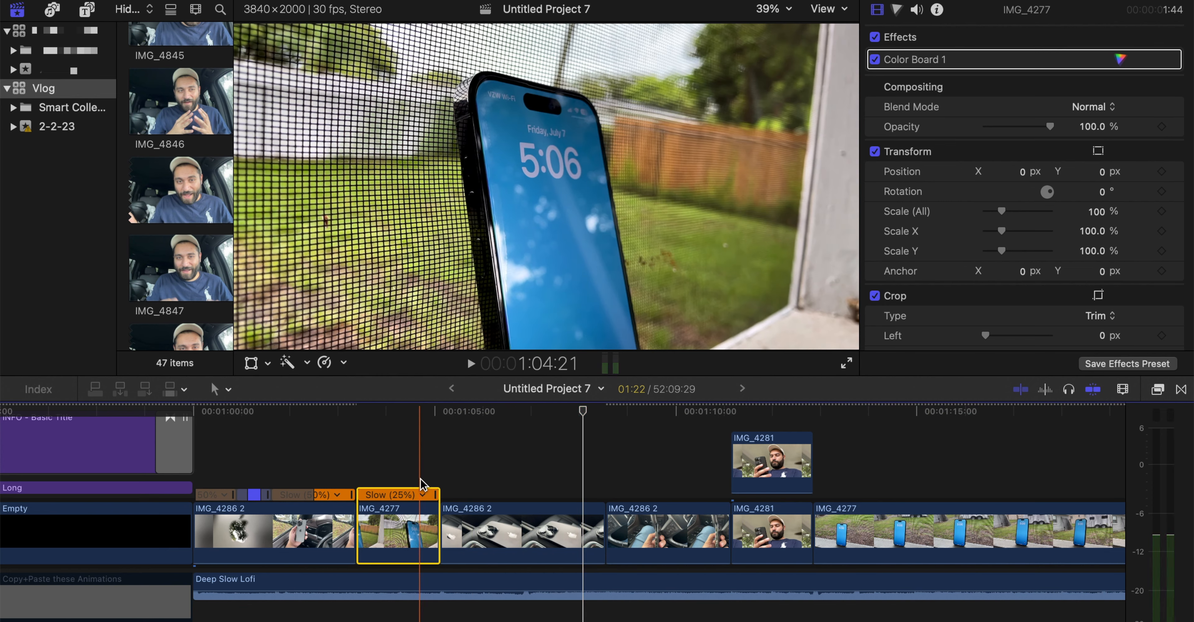
key("space")
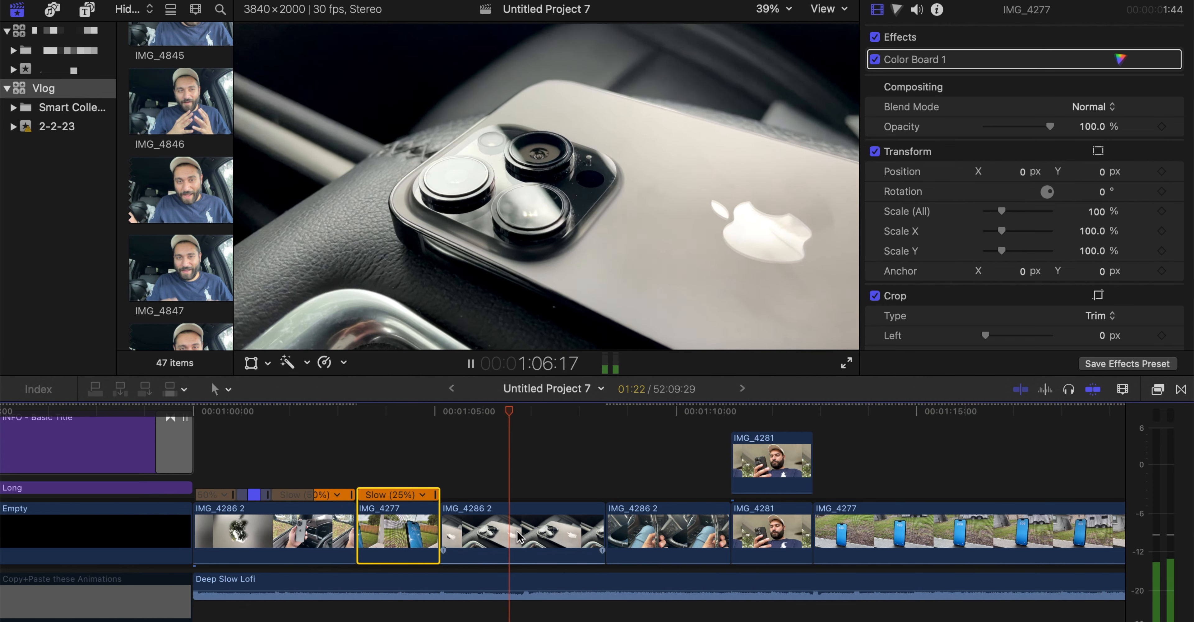
key("space")
left_click(520, 535)
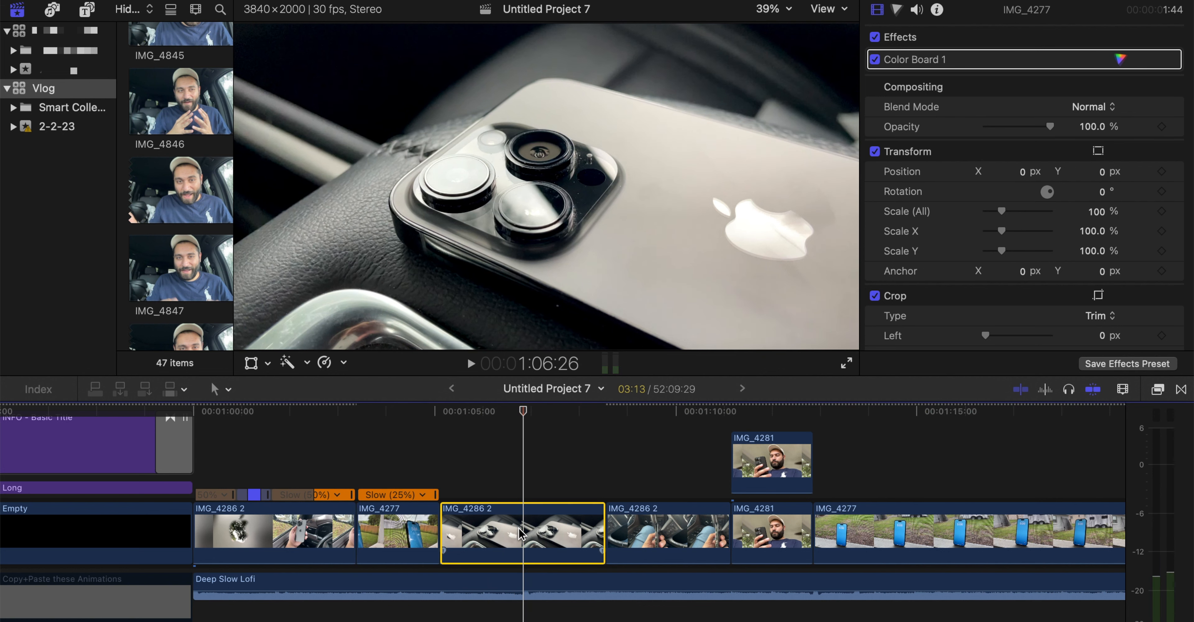
key("space")
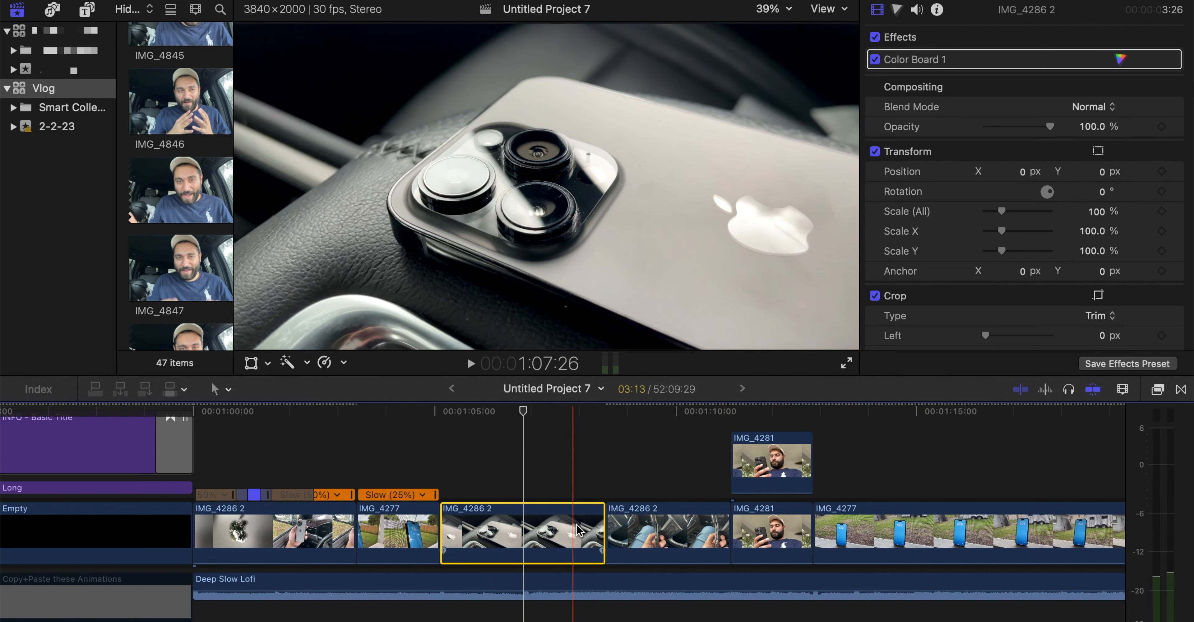
key("space")
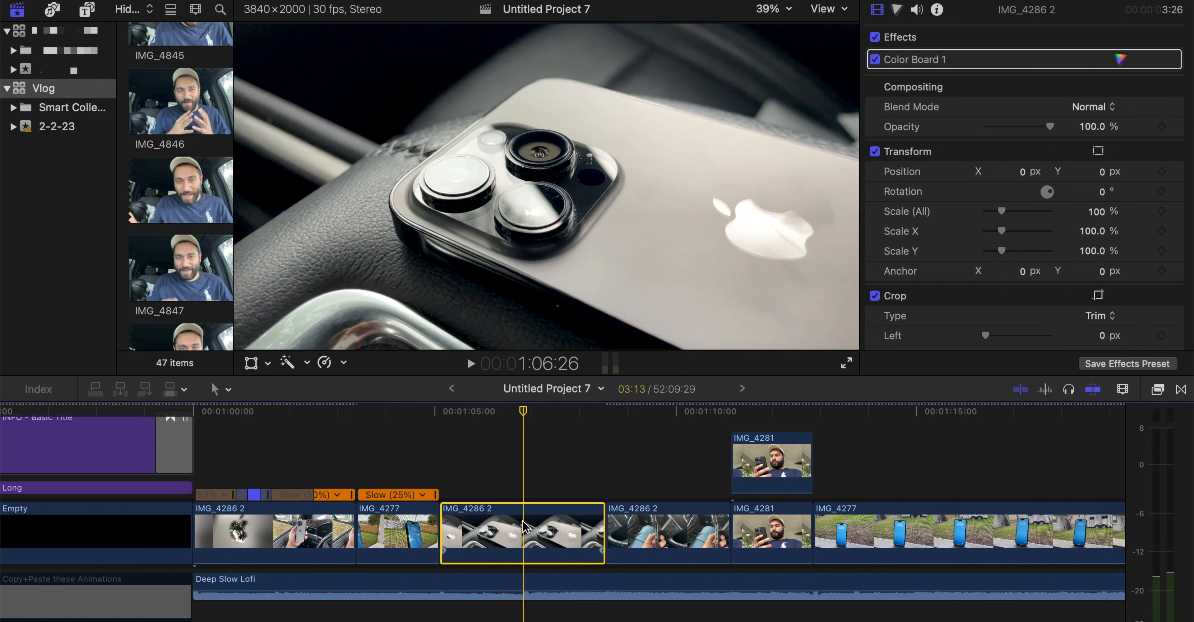
key("space")
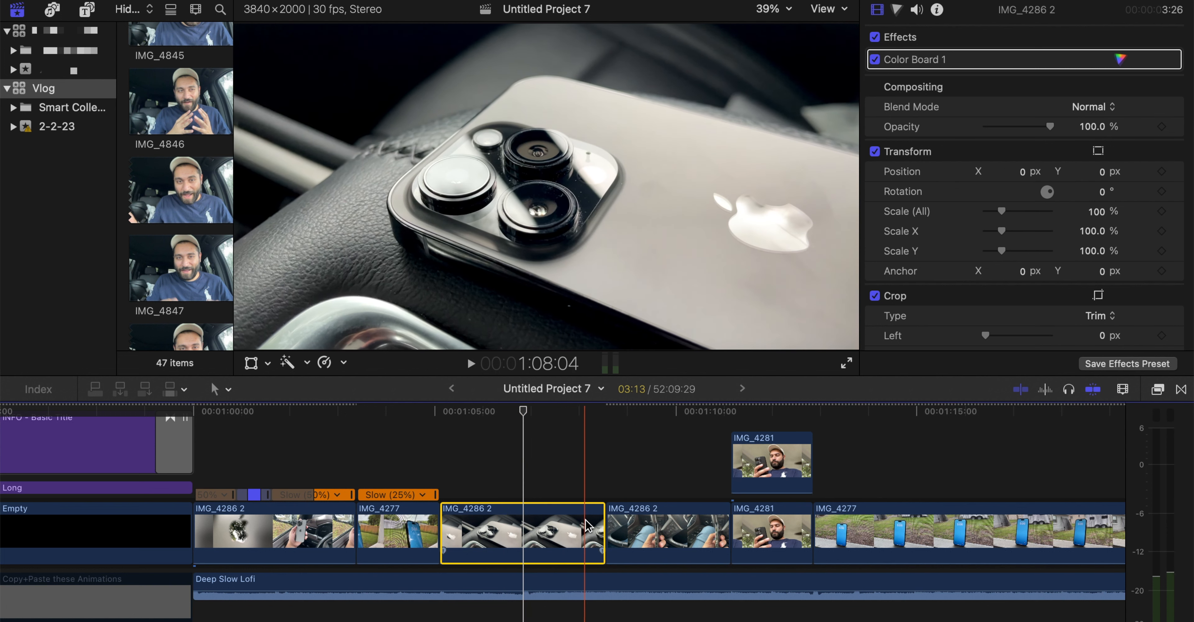
key("space")
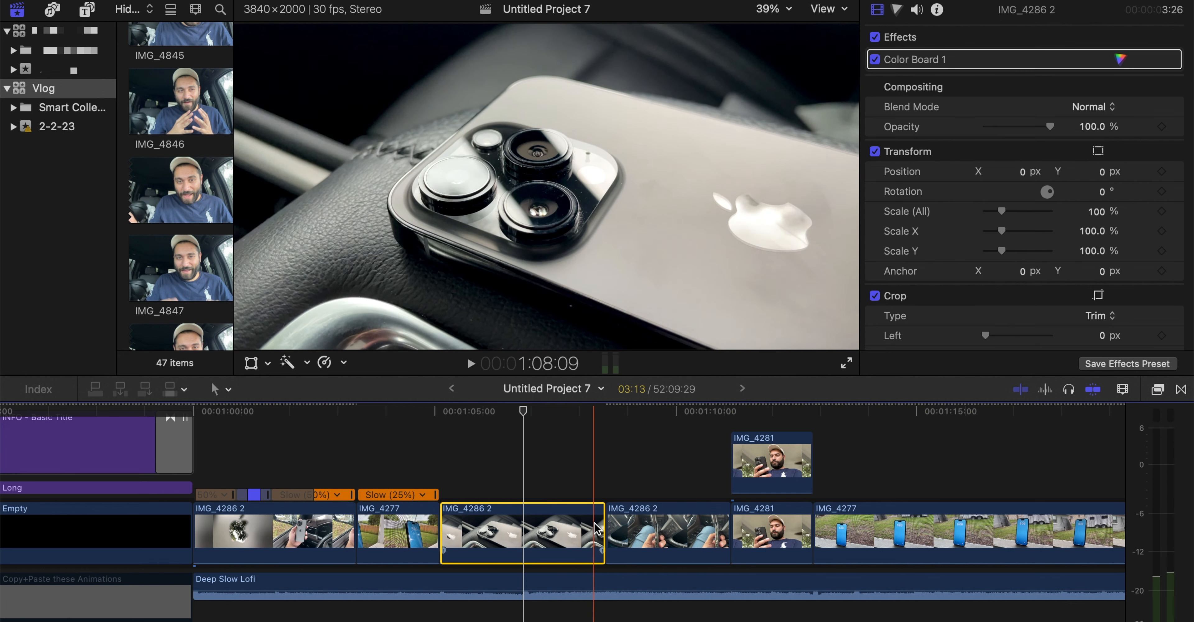
key("alt+]")
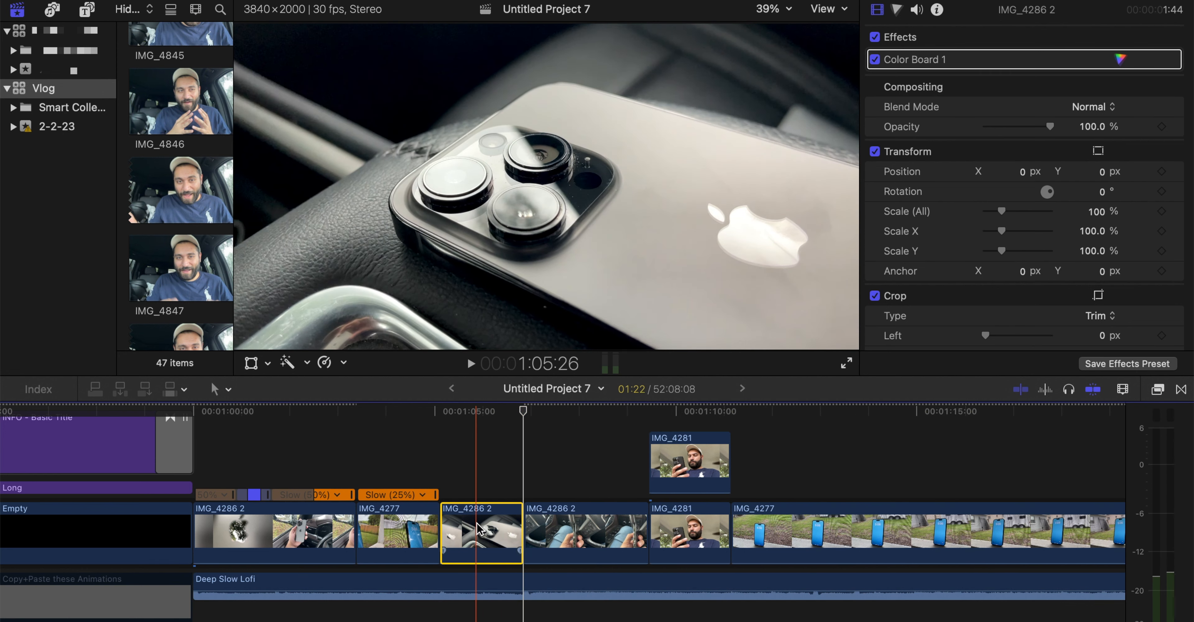
Slip the footage inside the shortened IMG_4286 2 clip to a later portion with the Trim tool and play the result
key("t")
left_click(484, 526)
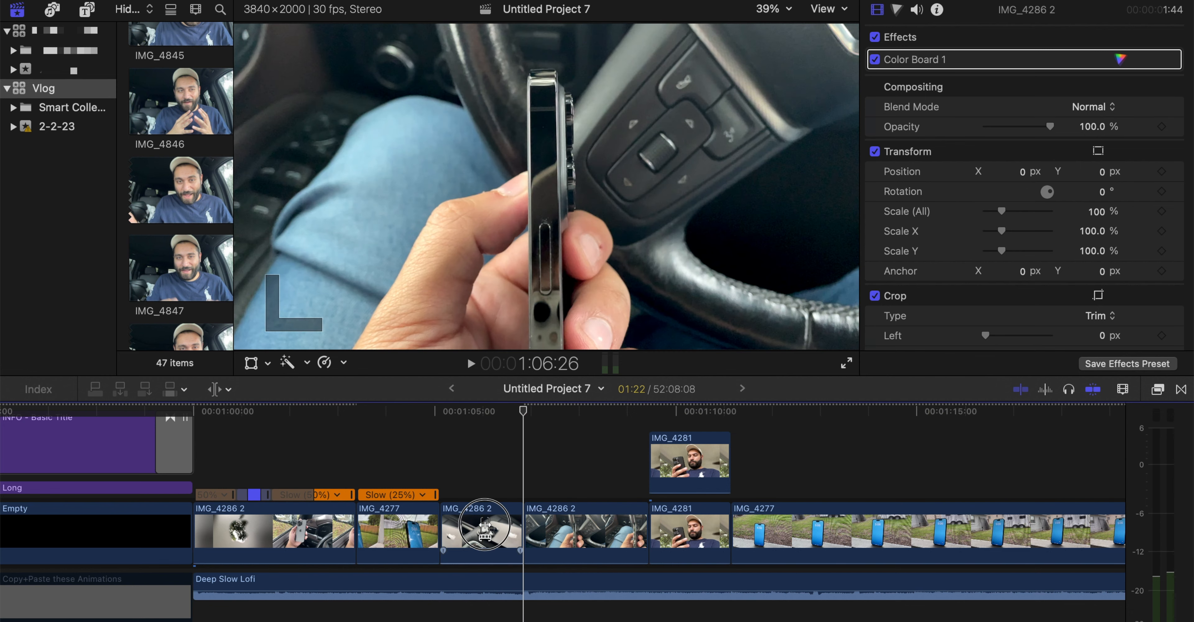
left_click_drag(484, 526, 411, 526)
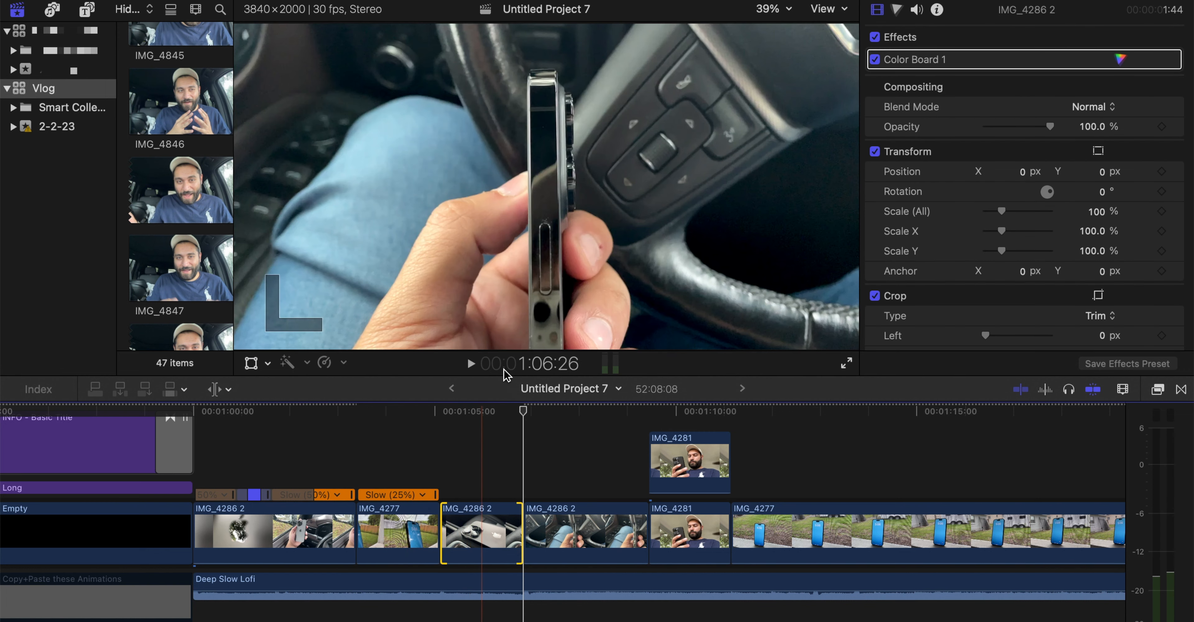
key("a")
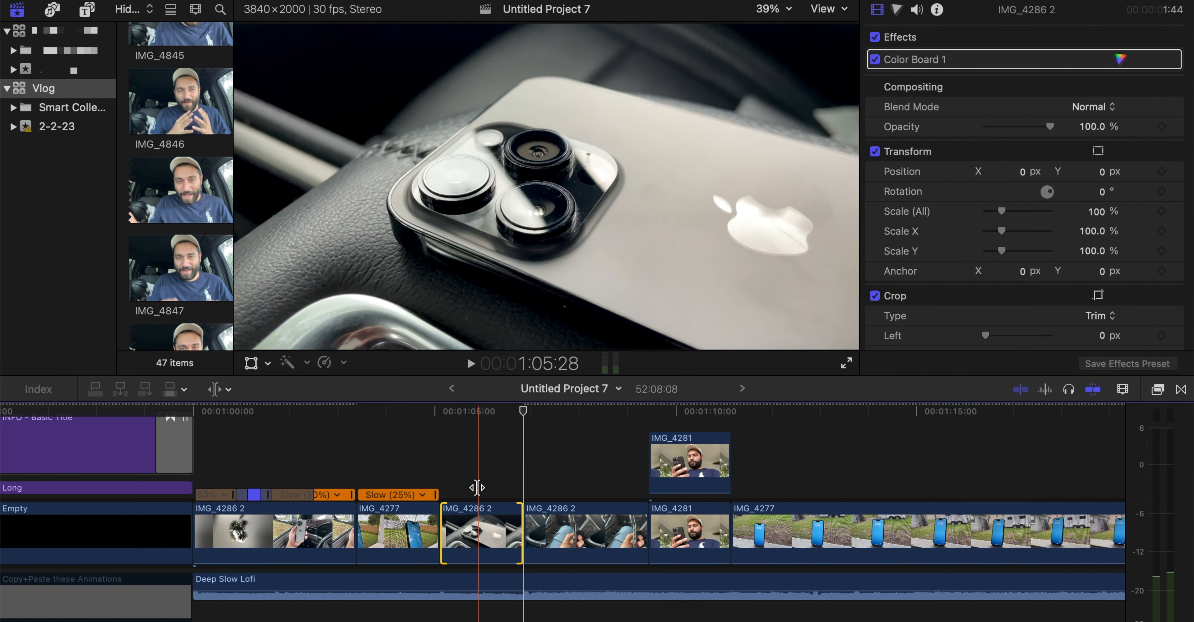
left_click(470, 535)
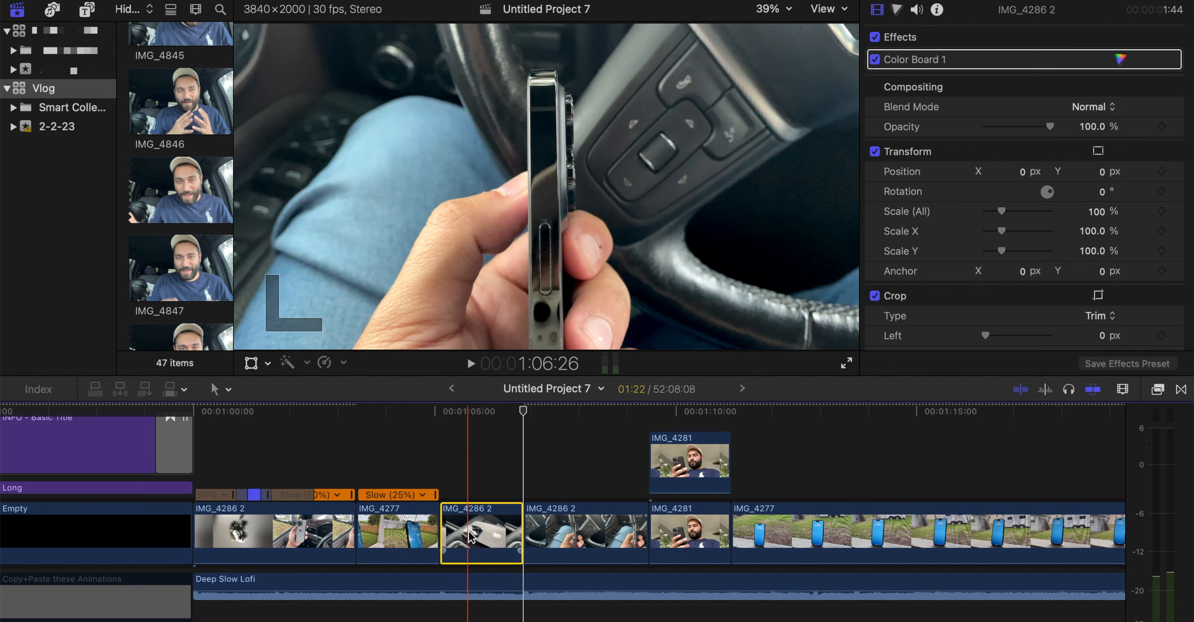
key("space")
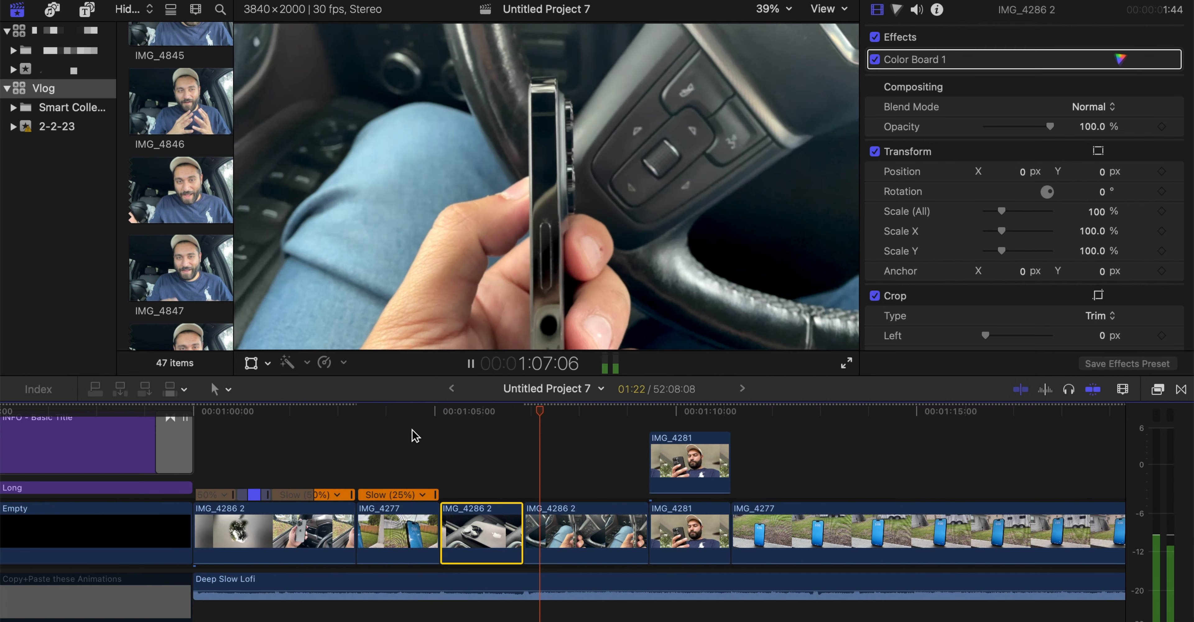
key("space")
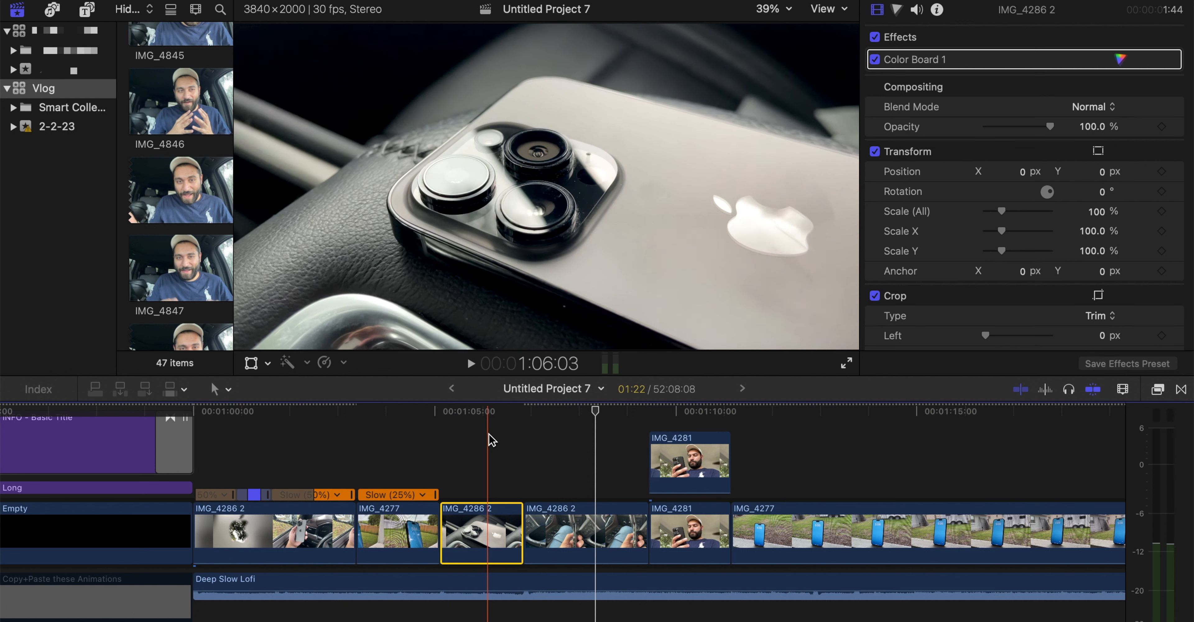
Turn on Stabilization for the slipped IMG_4286 2 clip and play it from 1:05:04
left_click(482, 499)
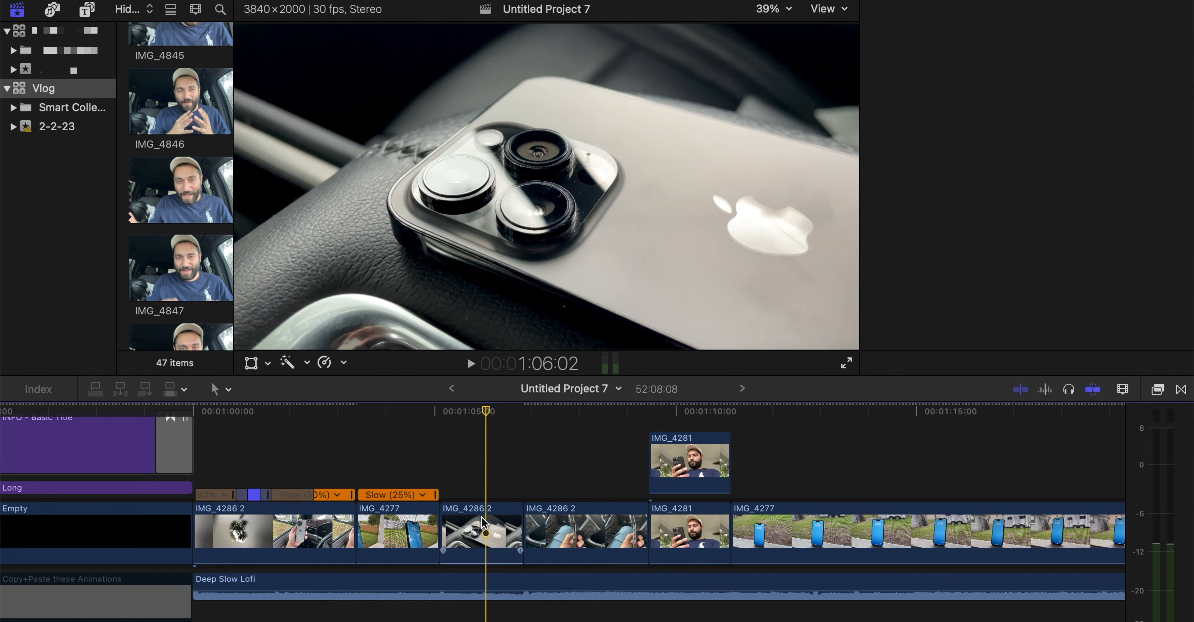
left_click(481, 522)
scroll(906, 118, "down", 10)
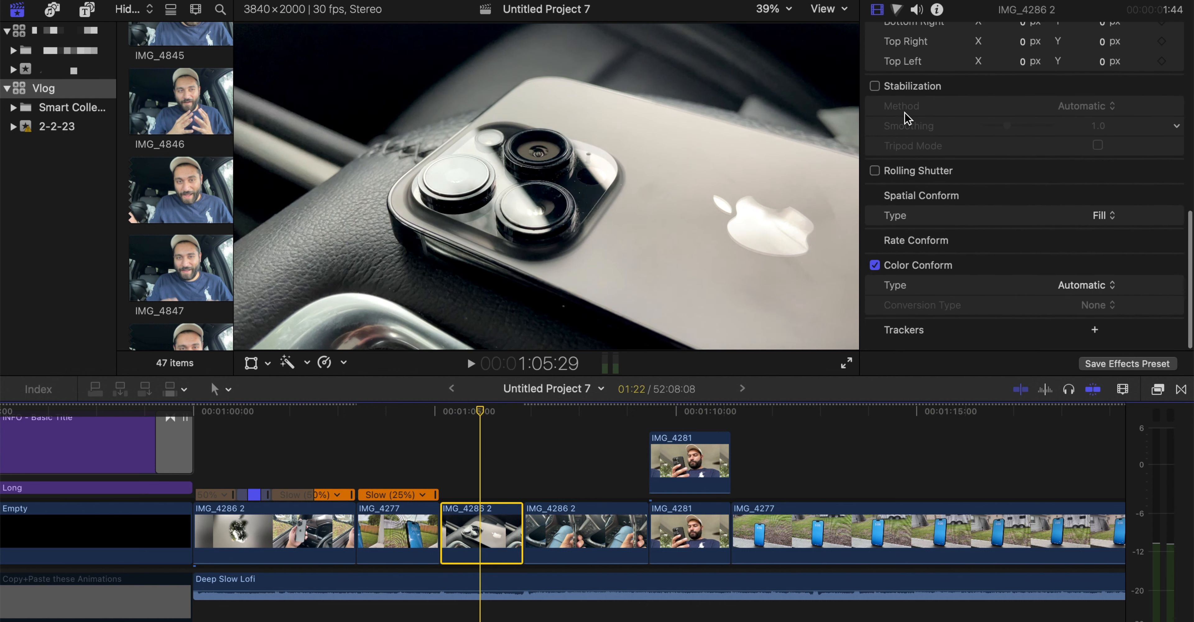
left_click(874, 87)
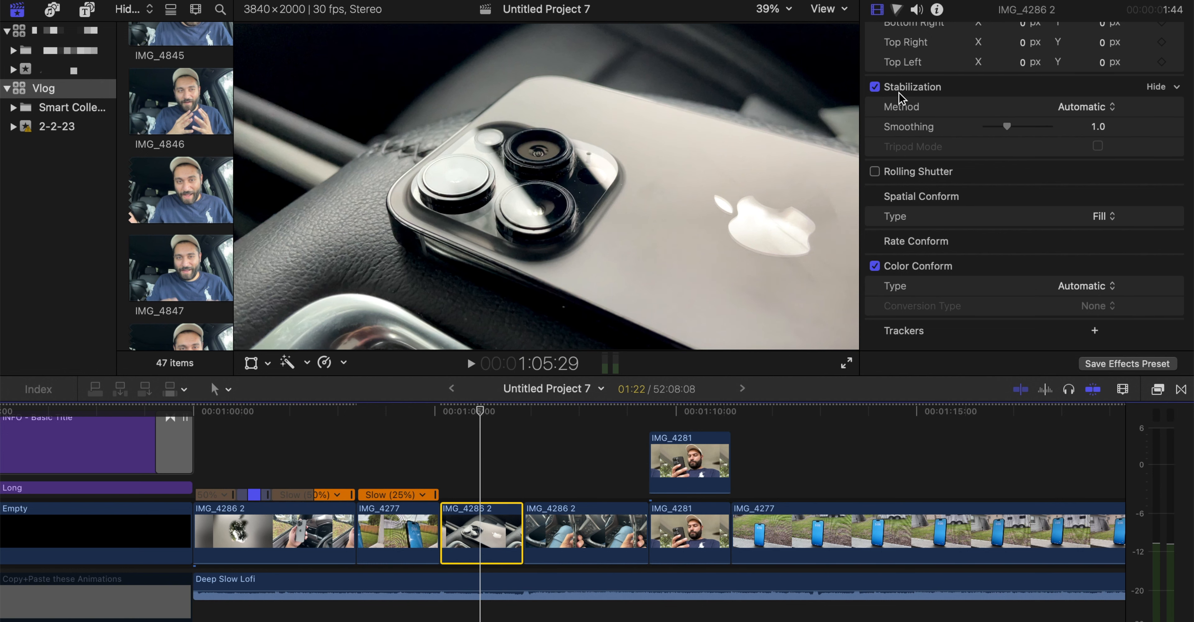
left_click(440, 413)
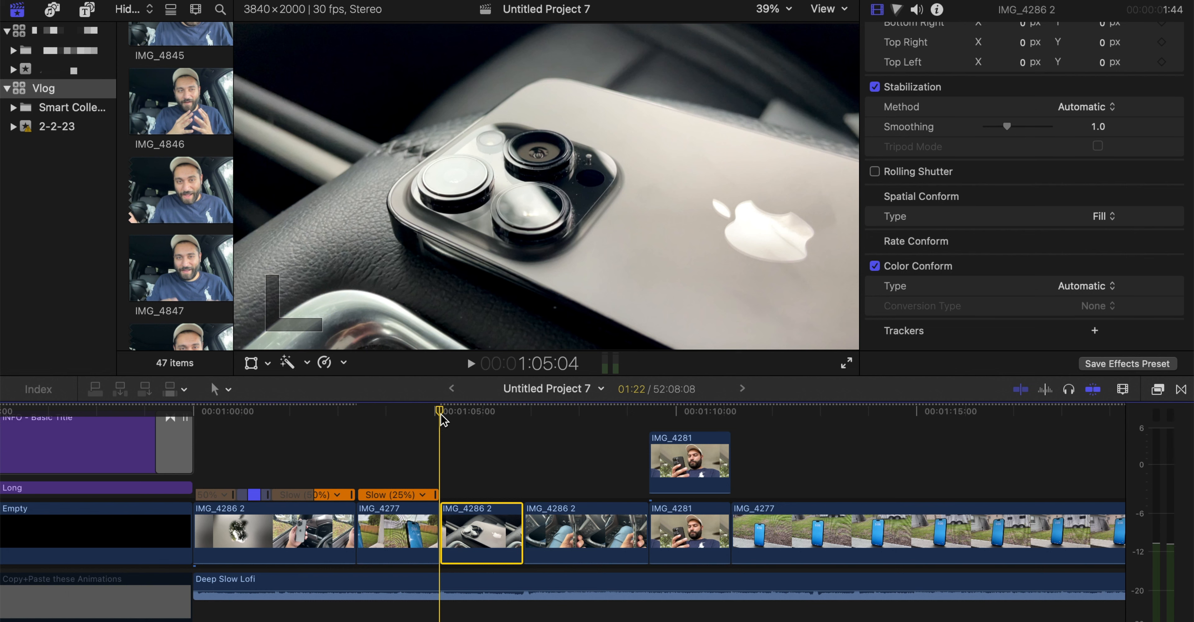
key("space")
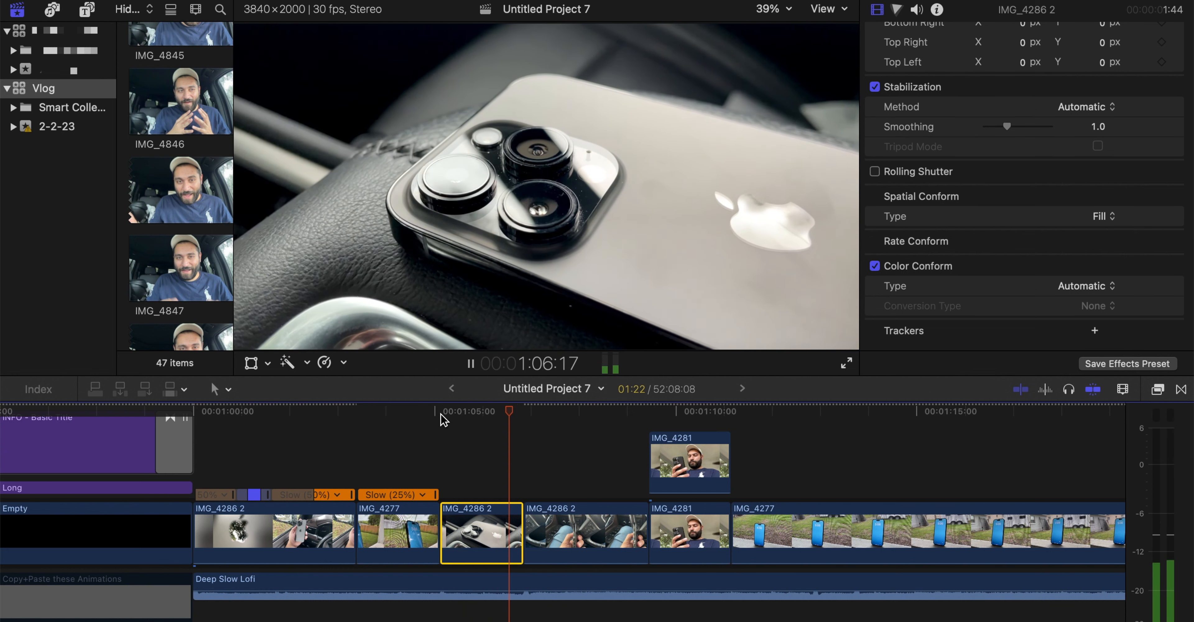
Set the clip's stabilization Smoothing to 3.0 and replay it from 1:05:04
left_click(441, 410)
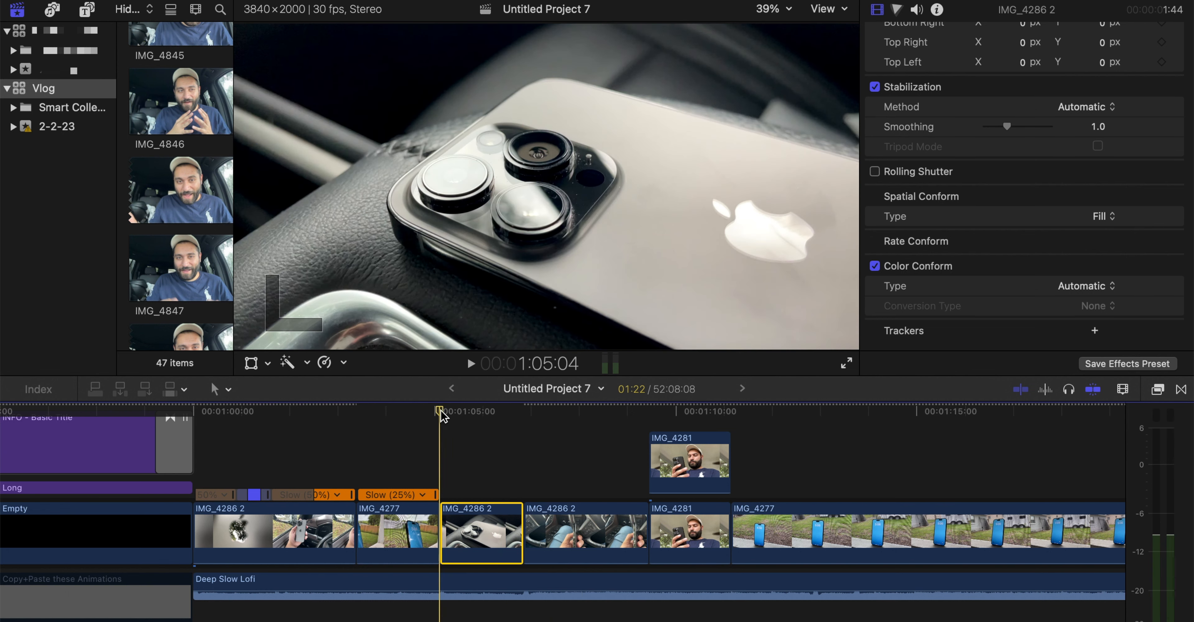
left_click_drag(1009, 128, 1065, 128)
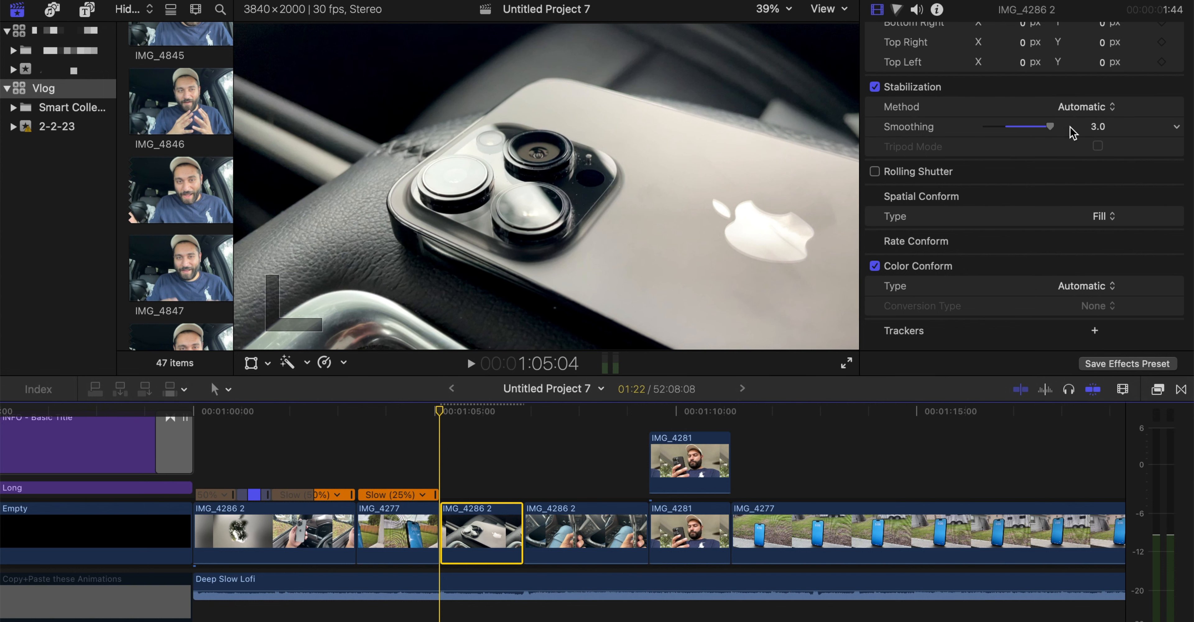
key("space")
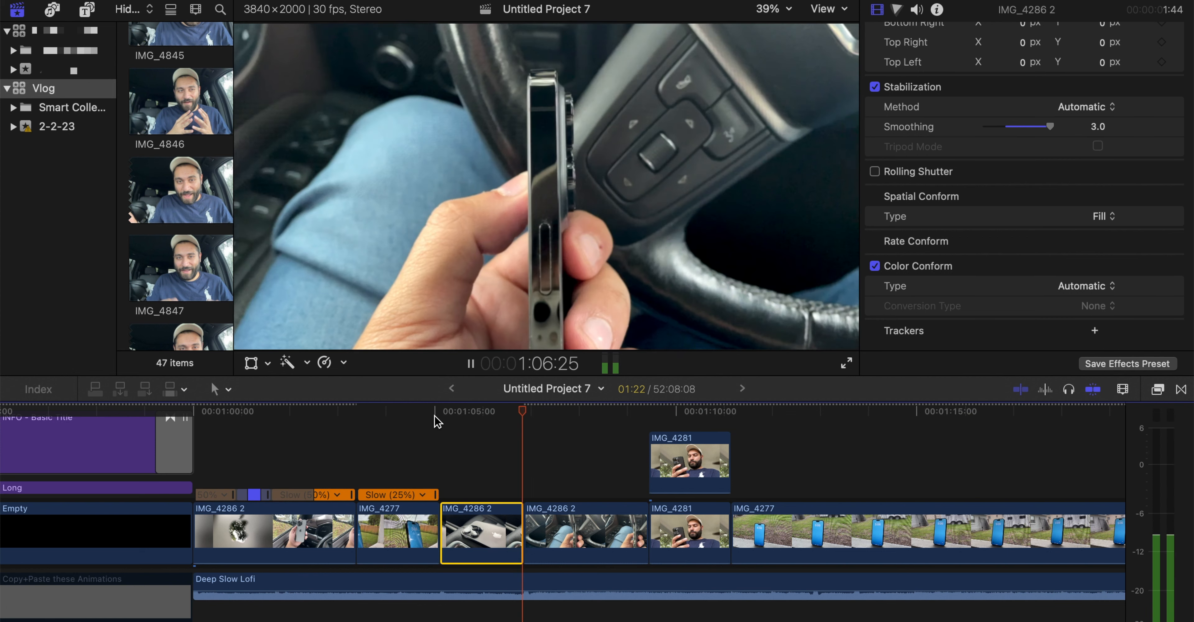
key("space")
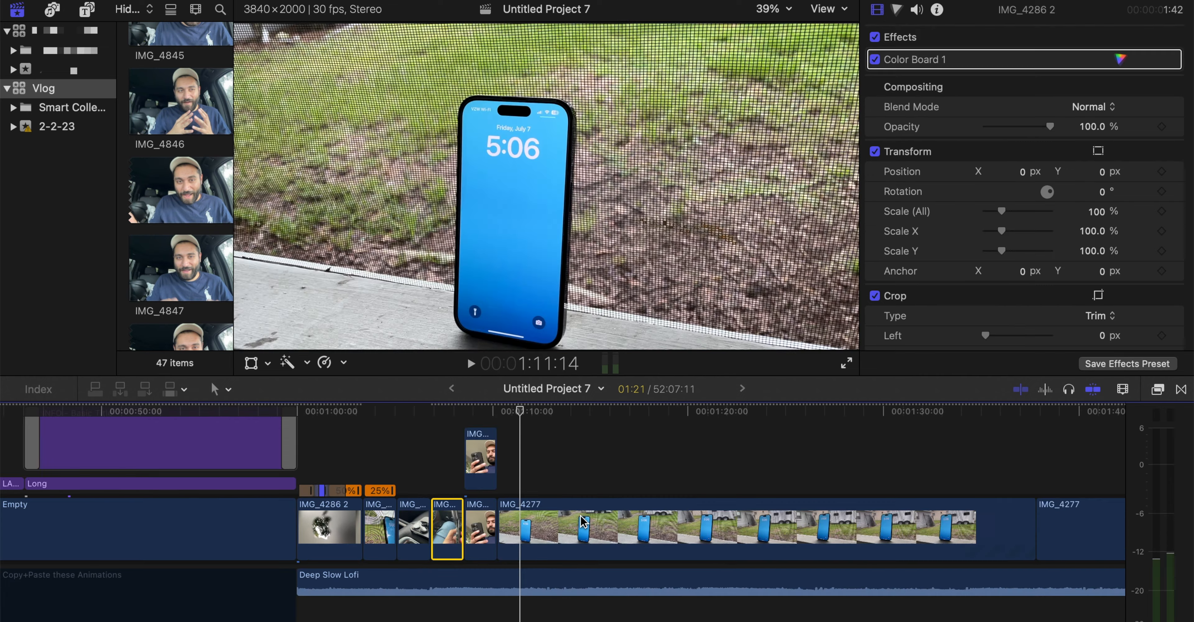
Trim the long IMG_4277 clip after the masked IMG_4281 clips to a duration of 4:29
scroll(649, 510, "left", 5)
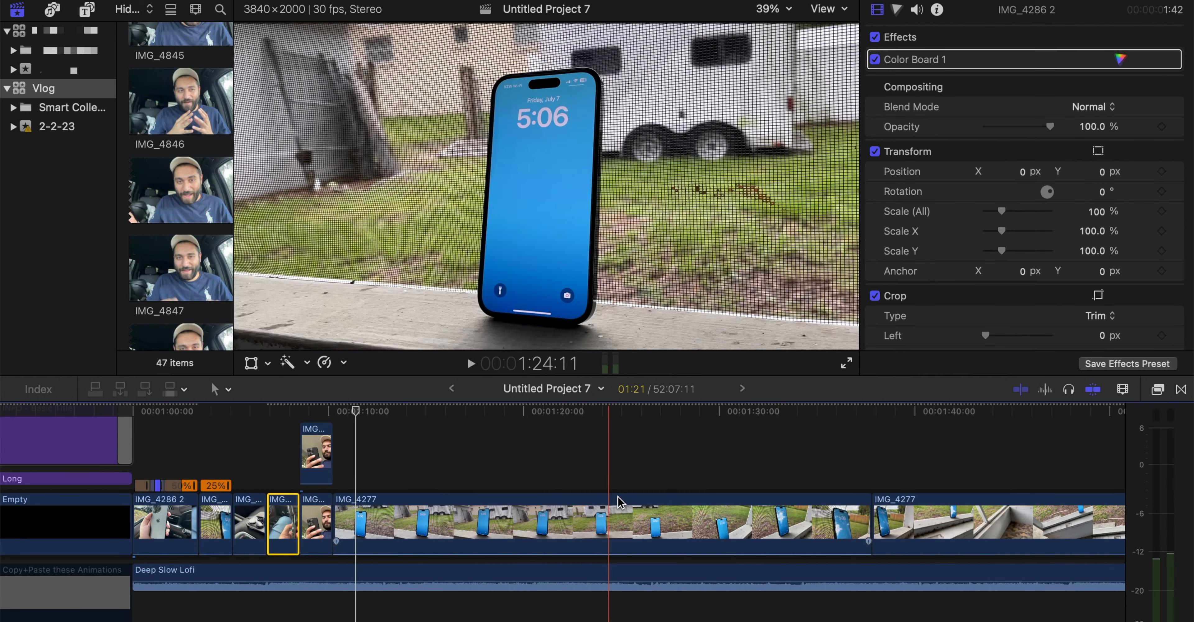
key("super+minus")
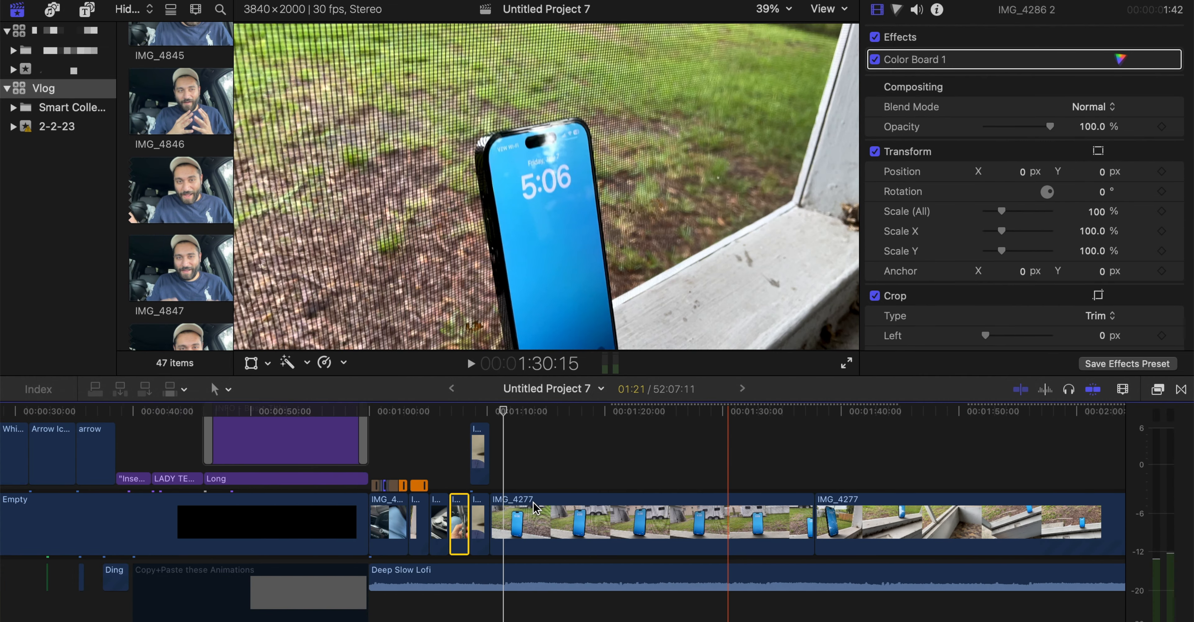
key("super+equal")
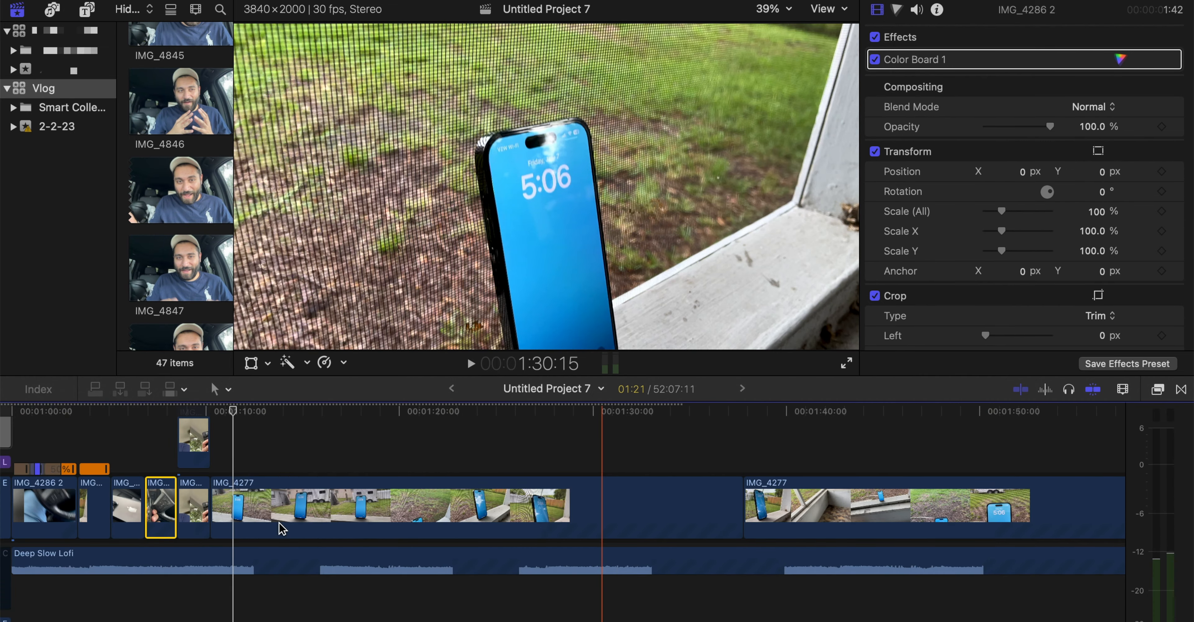
scroll(281, 529, "left", 3)
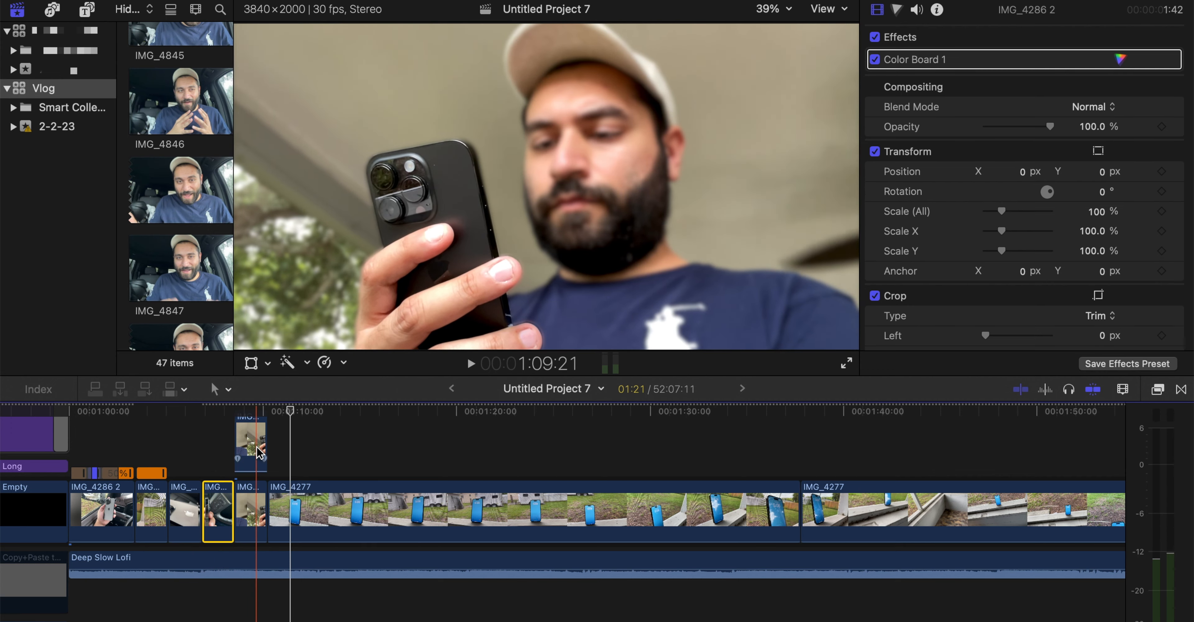
mouse_move(516, 407)
left_mouse_down()
mouse_move(479, 410)
mouse_move(528, 411)
left_mouse_up()
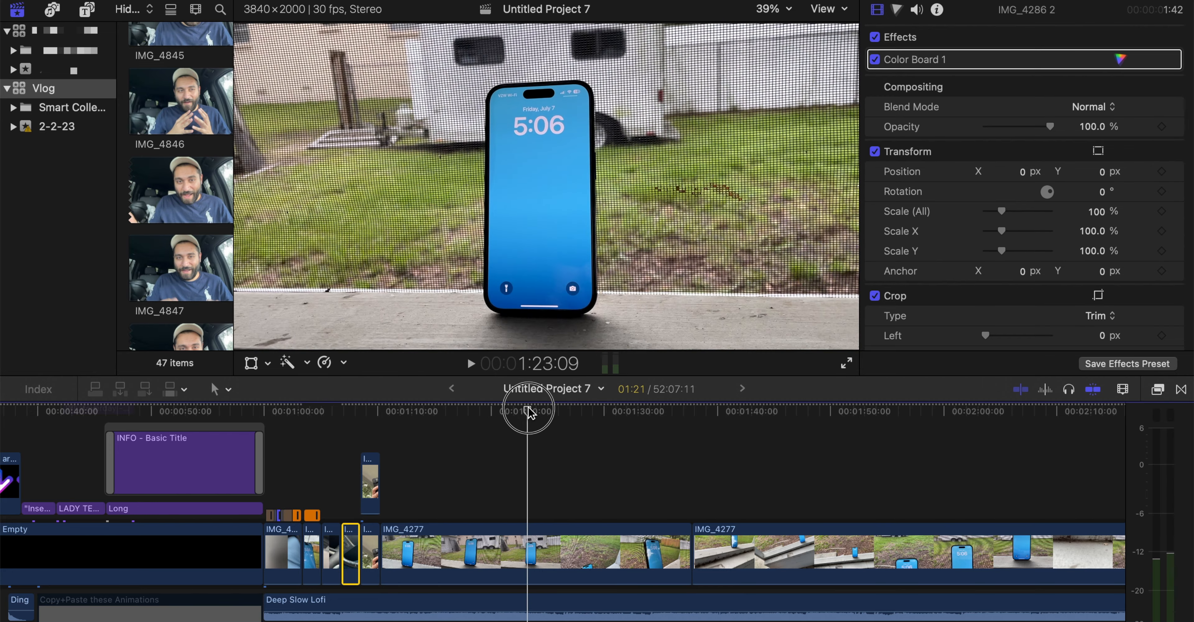
left_click(524, 535)
key("alt+bracketright")
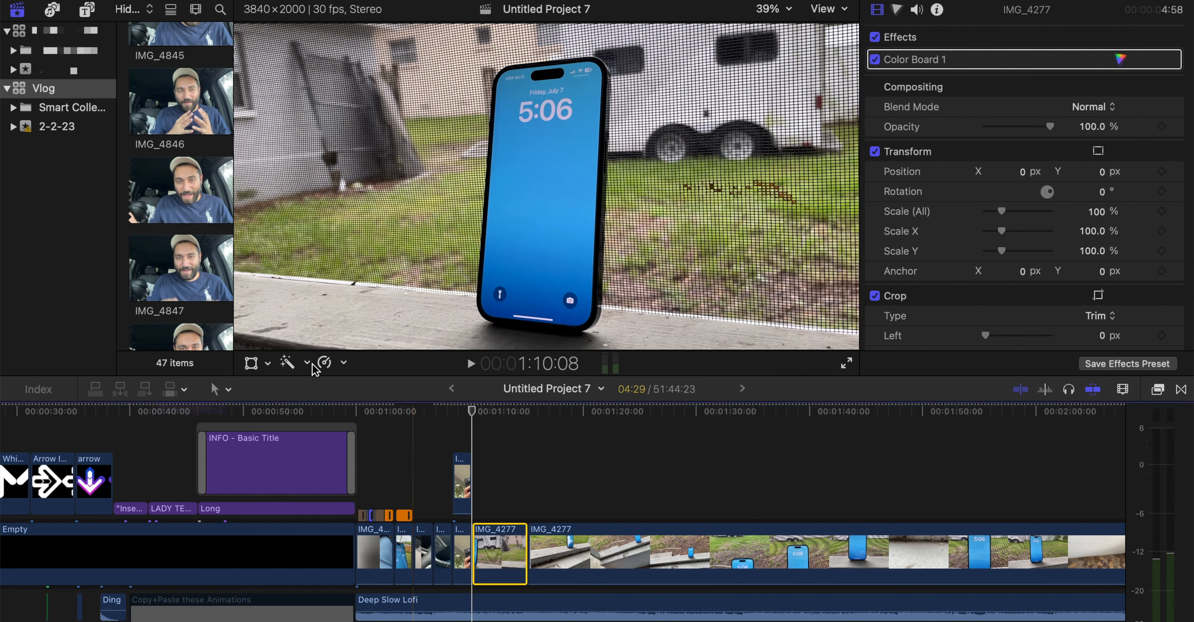
Reverse the shortened IMG_4277 clip and slow its reversed playback to -25% speed
left_click(324, 361)
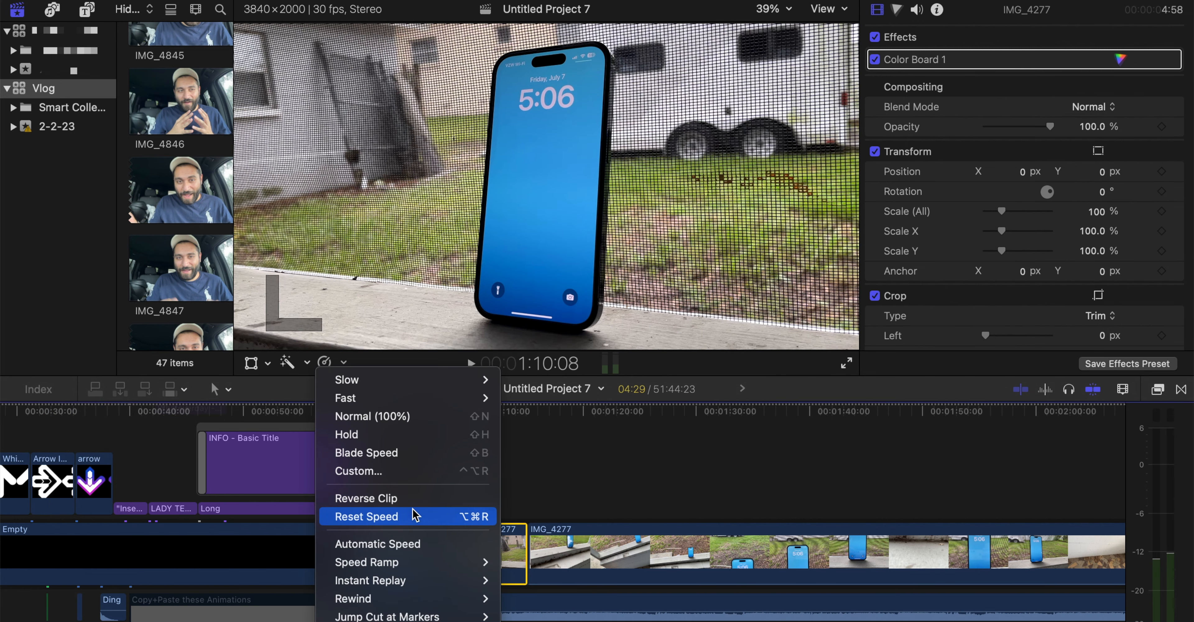
left_click(410, 500)
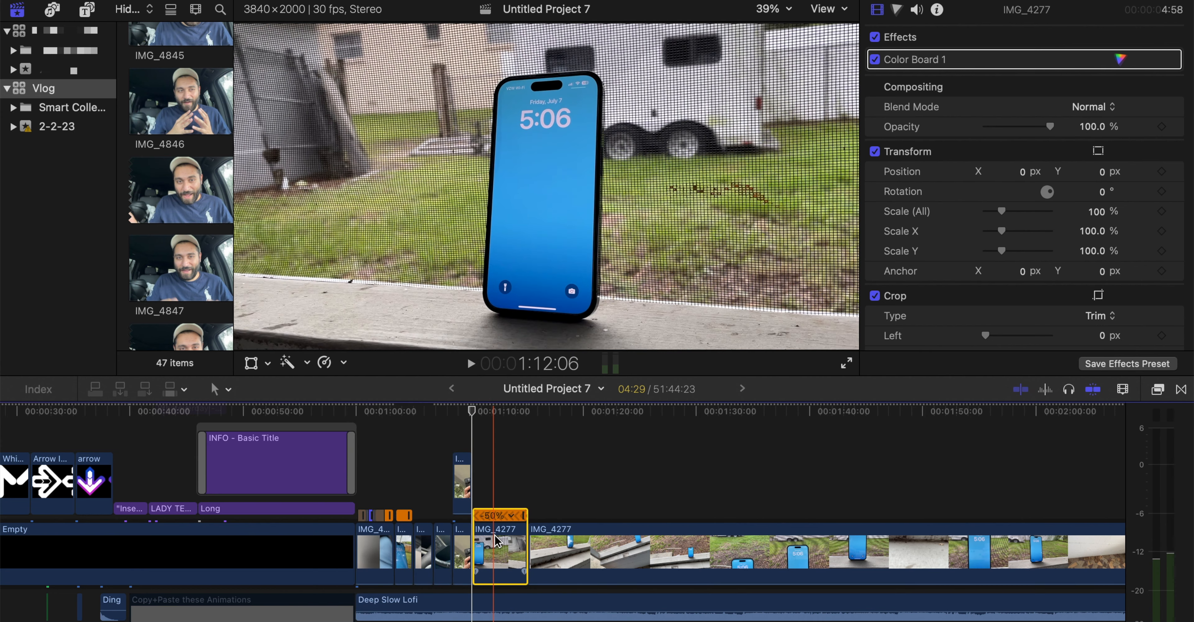
left_click(324, 362)
mouse_move(472, 377)
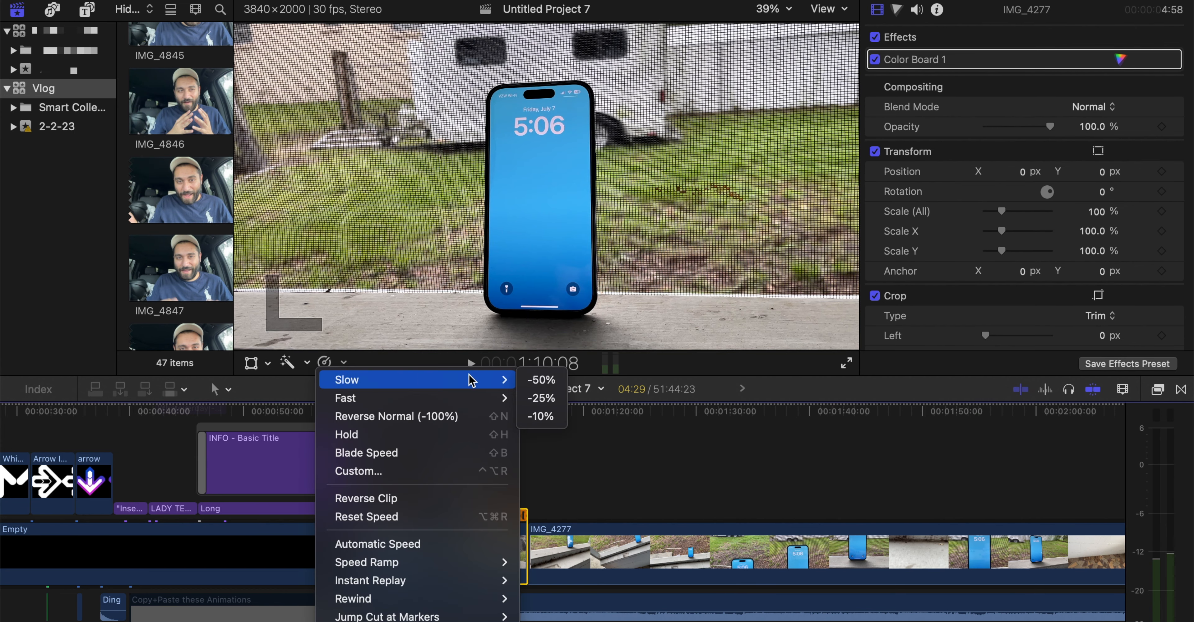
left_click(517, 391)
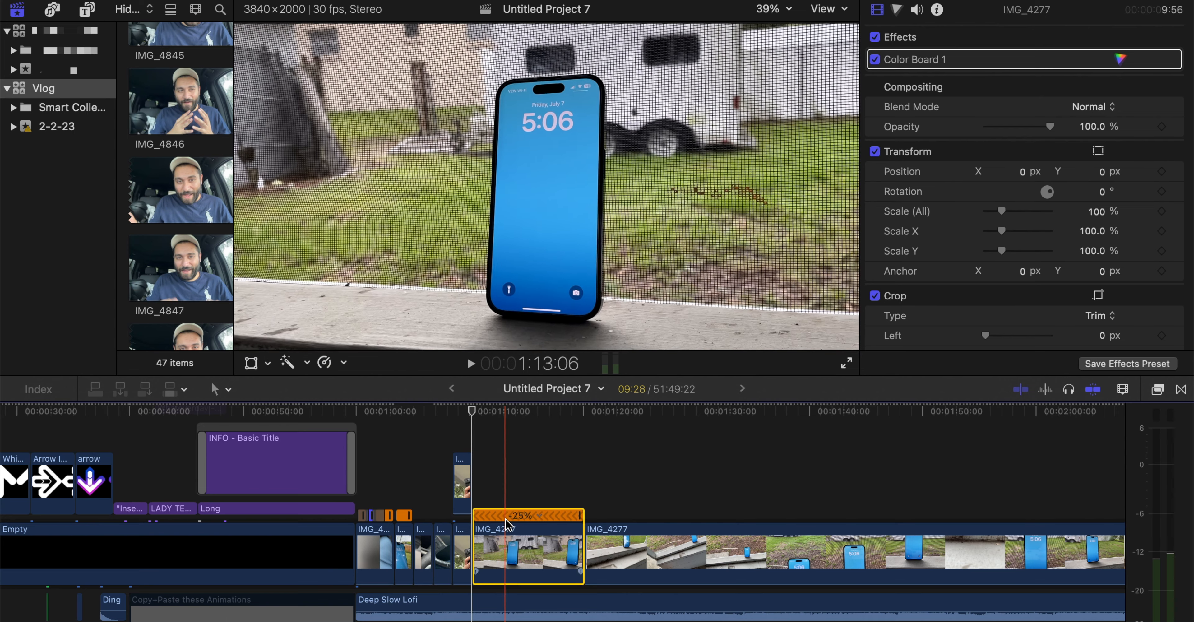
Set the reversed IMG_4277 clip's video quality to Optical Flow and play the slowed footage
left_click(324, 361)
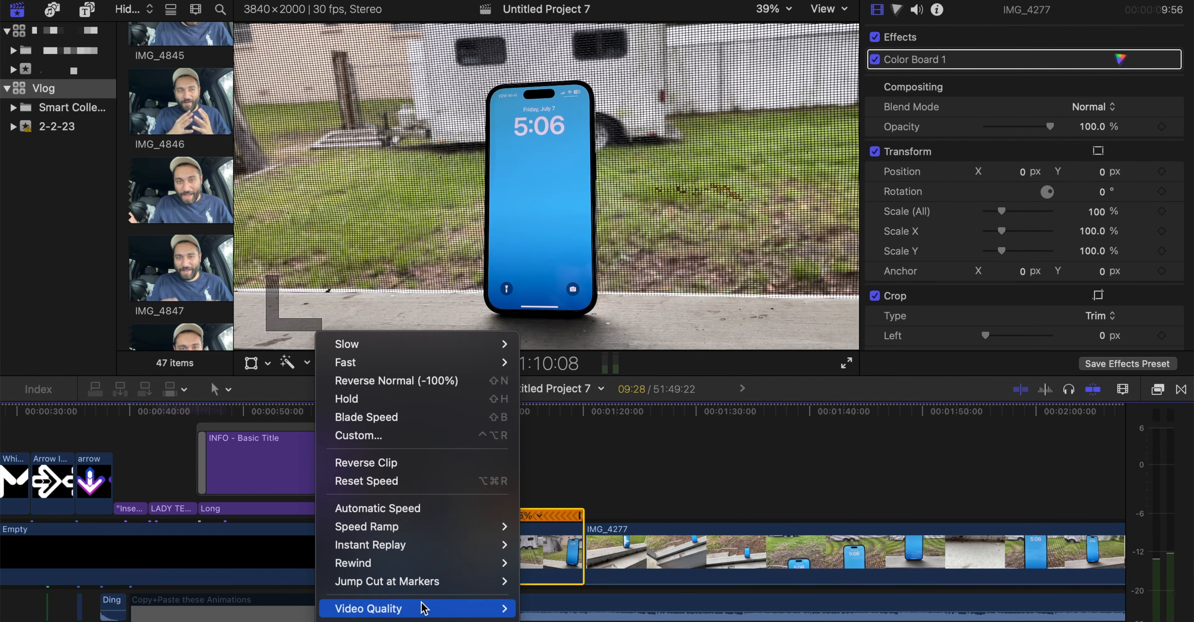
mouse_move(423, 607)
left_click(542, 621)
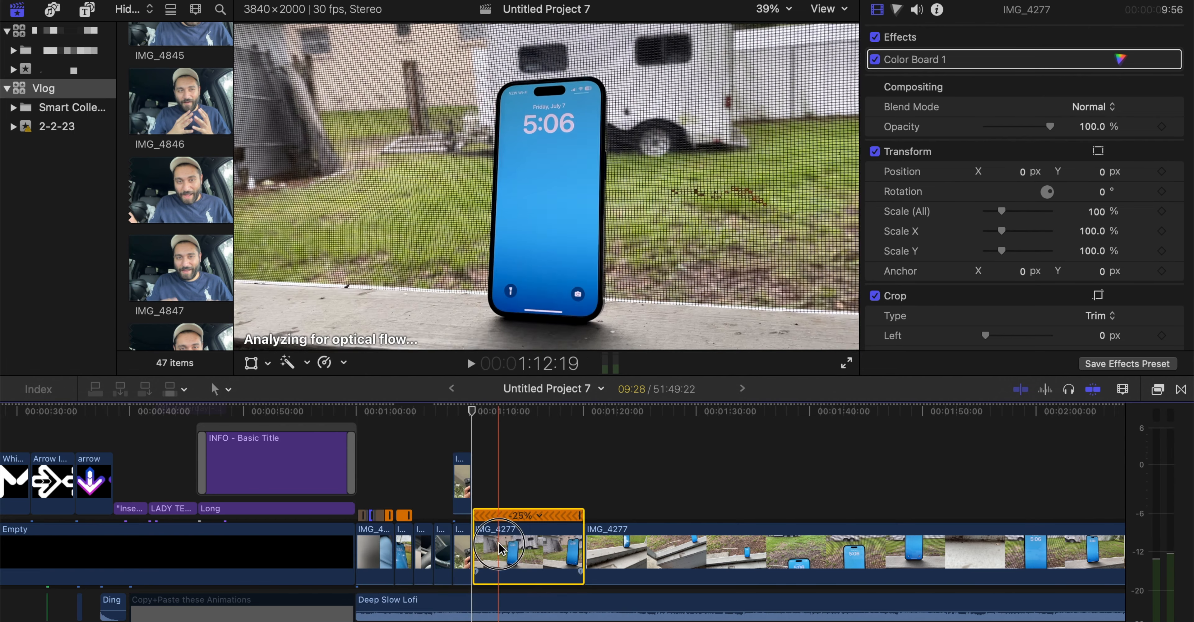
key("space")
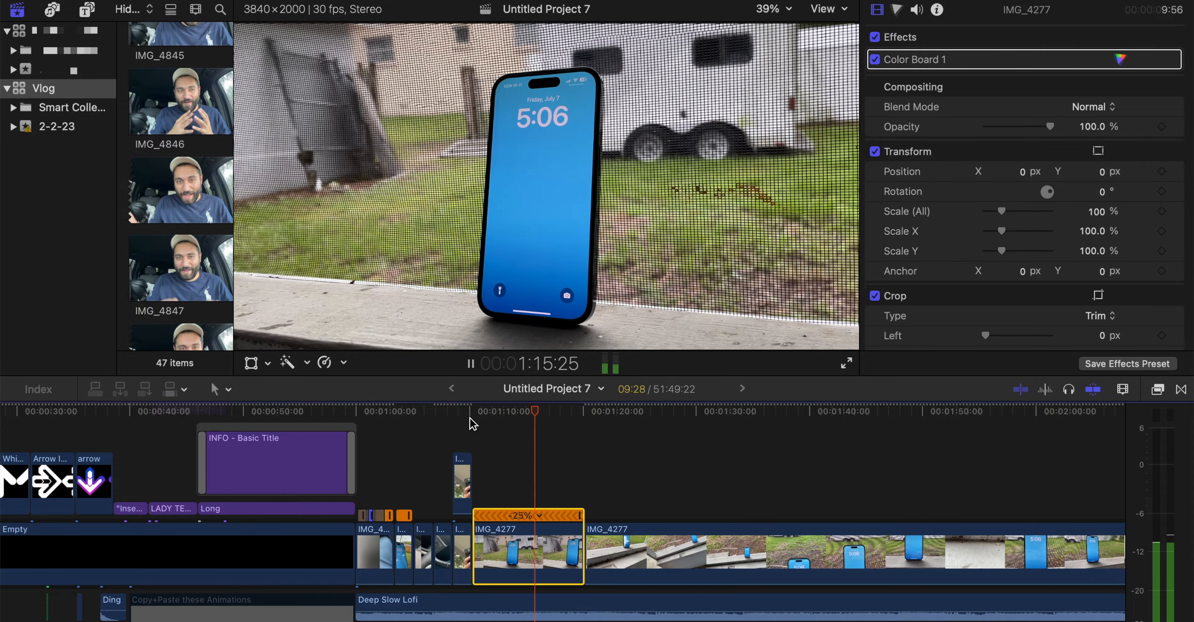
key("space")
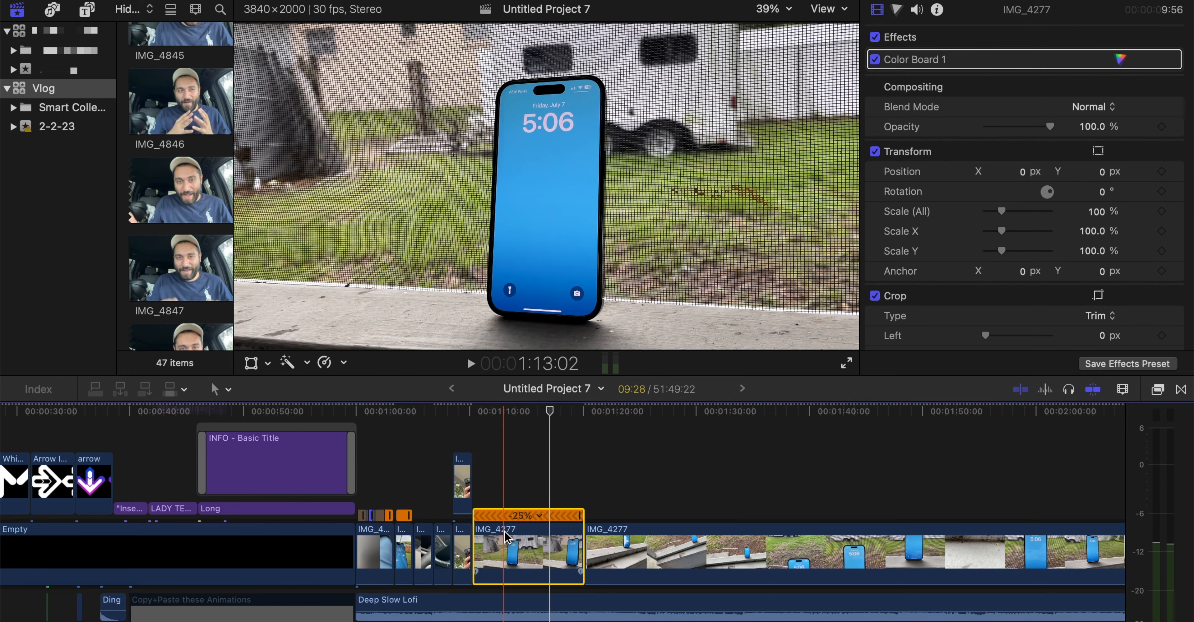
Trim the start of the reversed IMG_4277 clip to leave a duration of 7:04, and play the result
key("alt+bracketleft")
key("space")
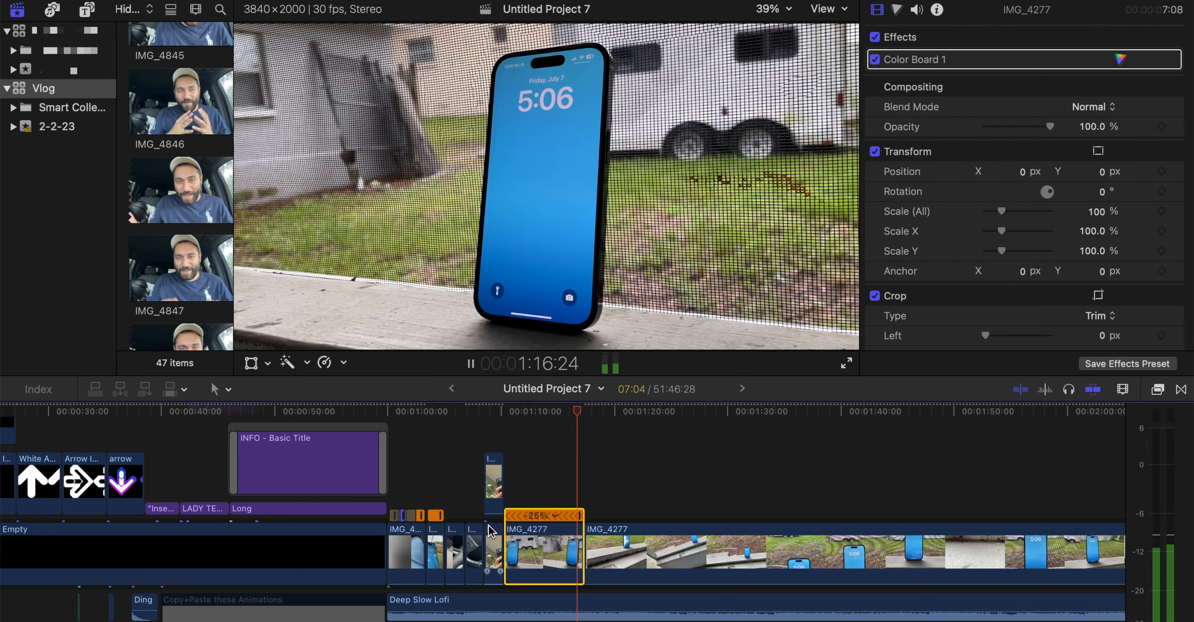
key("space")
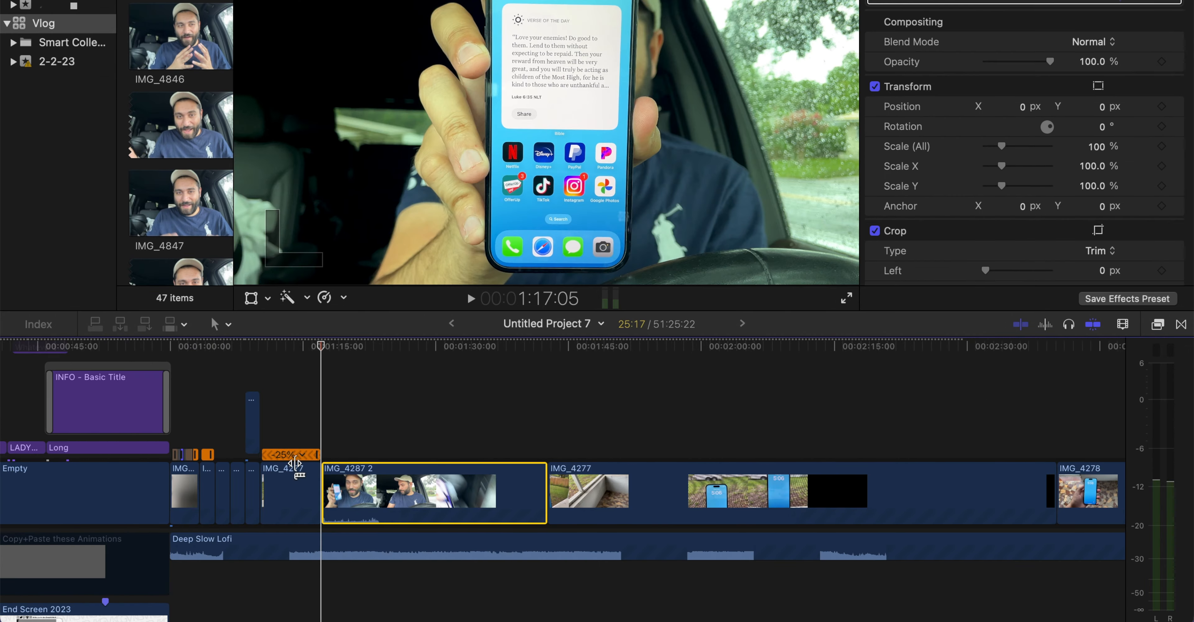
Split the Deep Slow Lofi music where IMG_4287 2 begins and extend its first part slightly past the cut
key("super+equal")
key("super+equal")
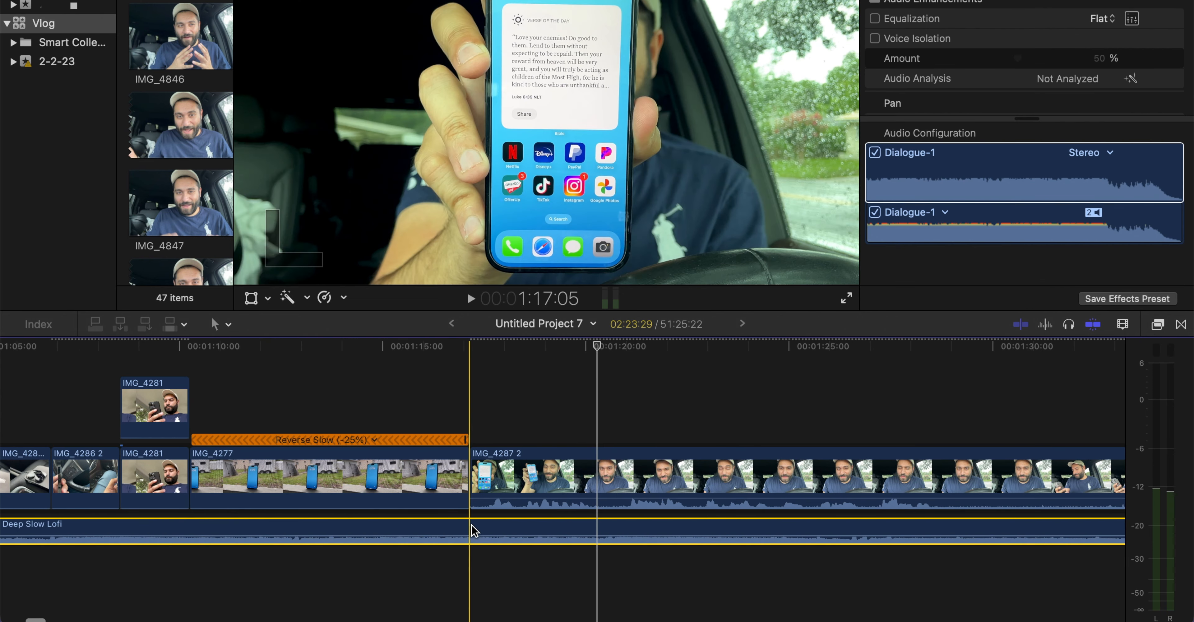
key("super+b")
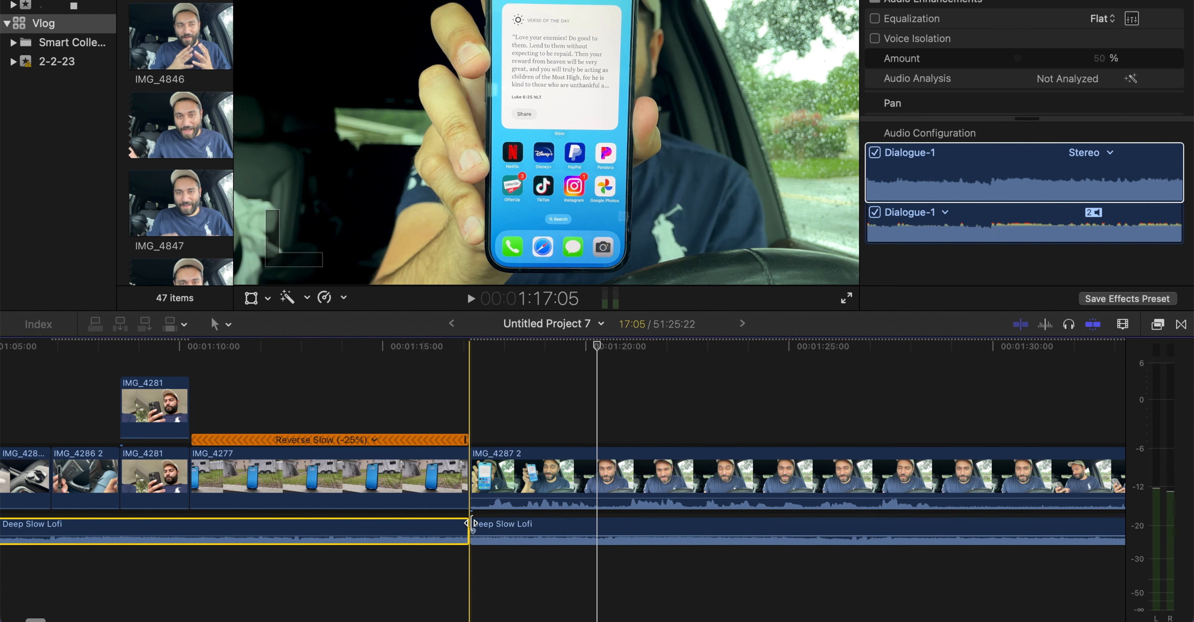
left_click_drag(472, 524, 496, 530)
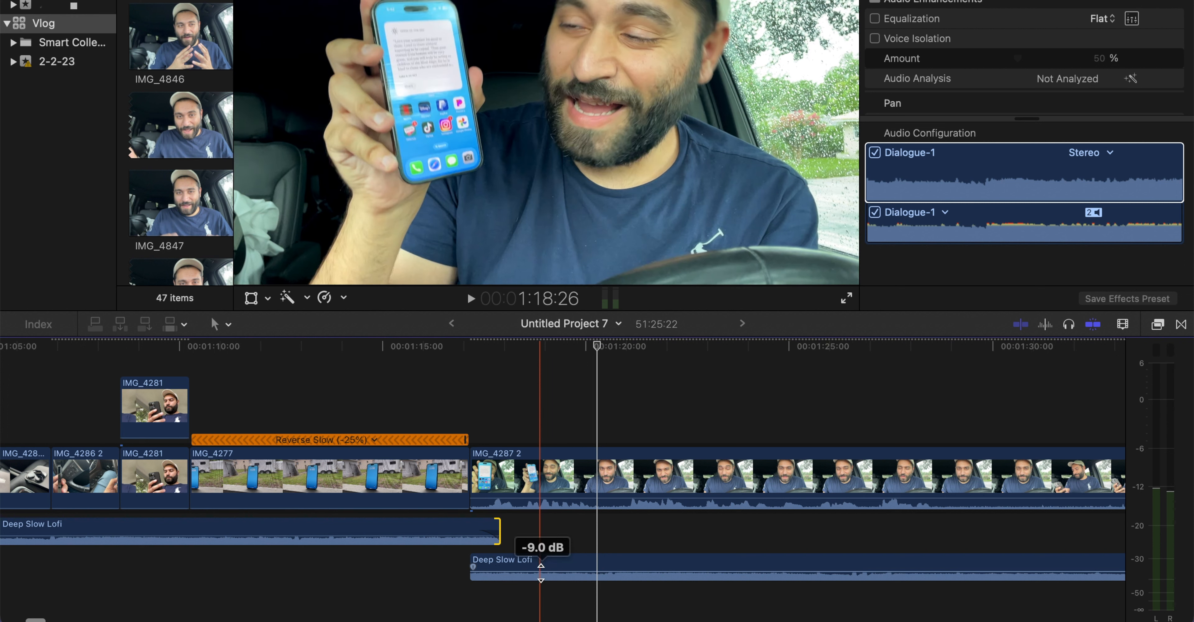
Lower the volume of the second Deep Slow Lofi part to -32.0 dB and play the music transition
left_click_drag(541, 569, 559, 621)
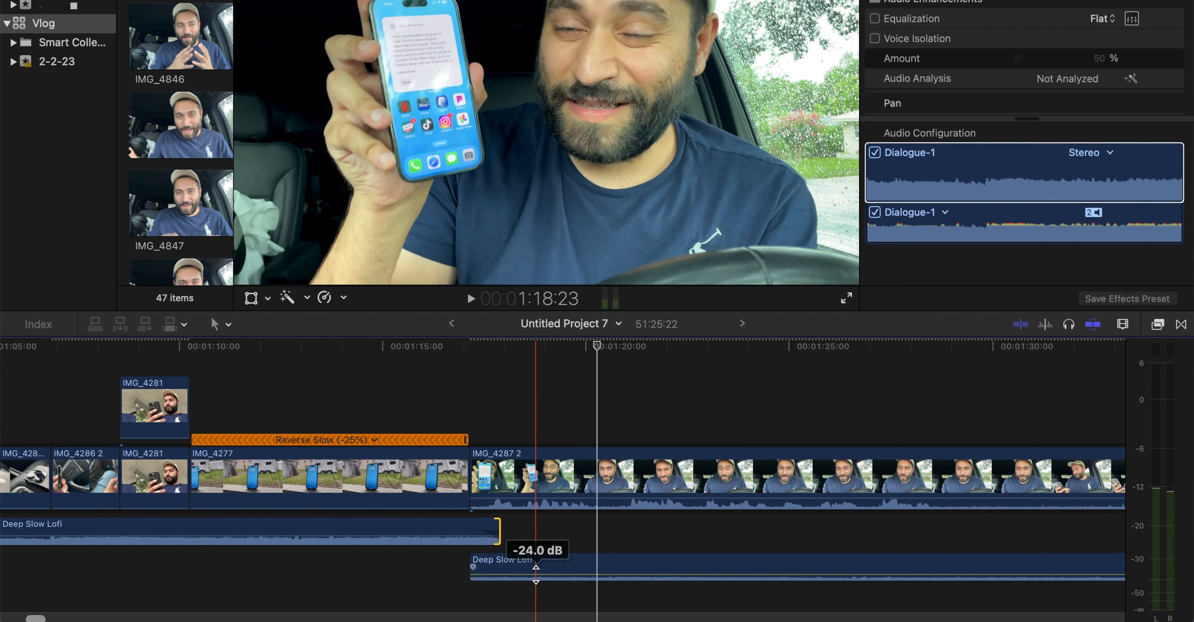
mouse_move(536, 573)
left_mouse_down()
mouse_move(539, 594)
mouse_move(540, 576)
left_mouse_up()
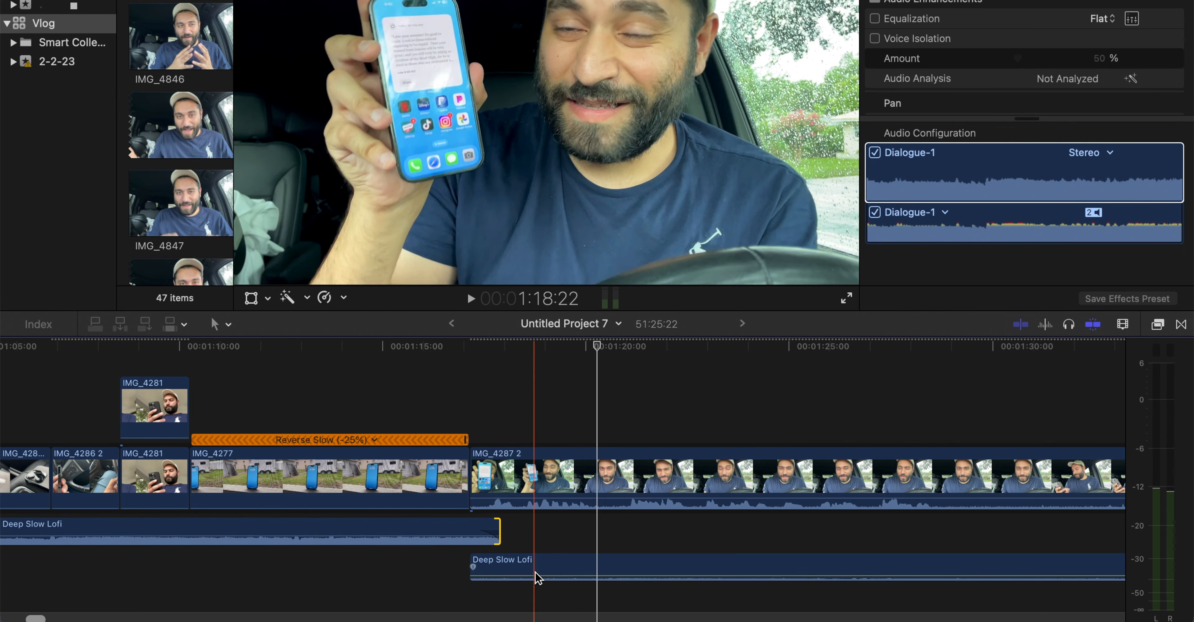
left_click_drag(536, 576, 536, 575)
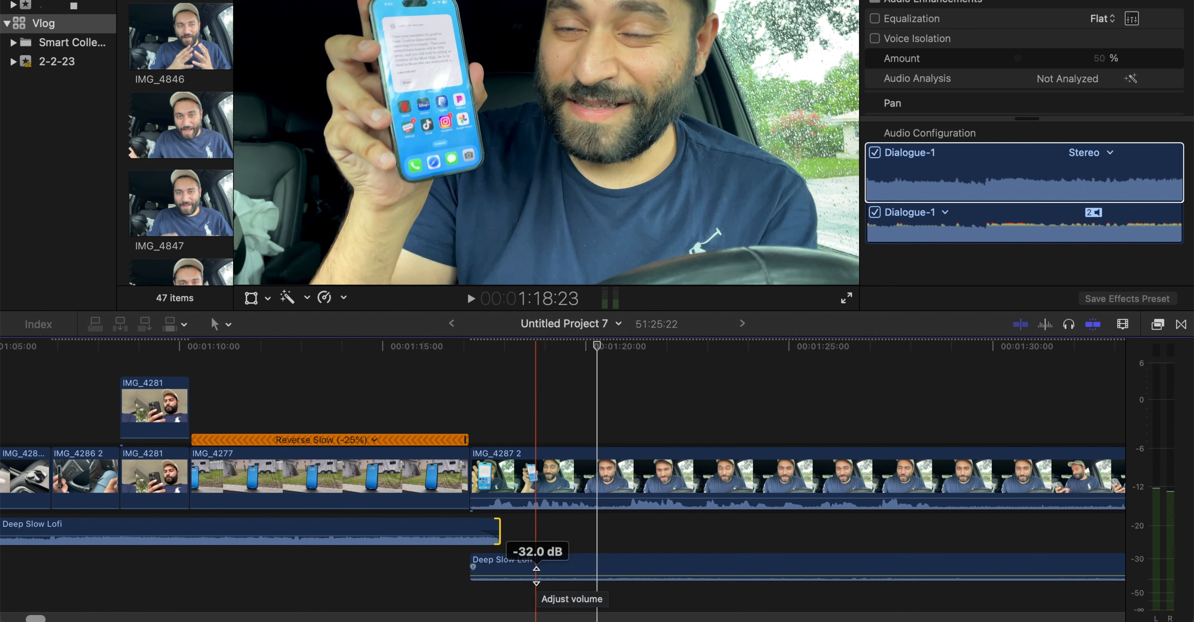
left_click(422, 484)
key("space")
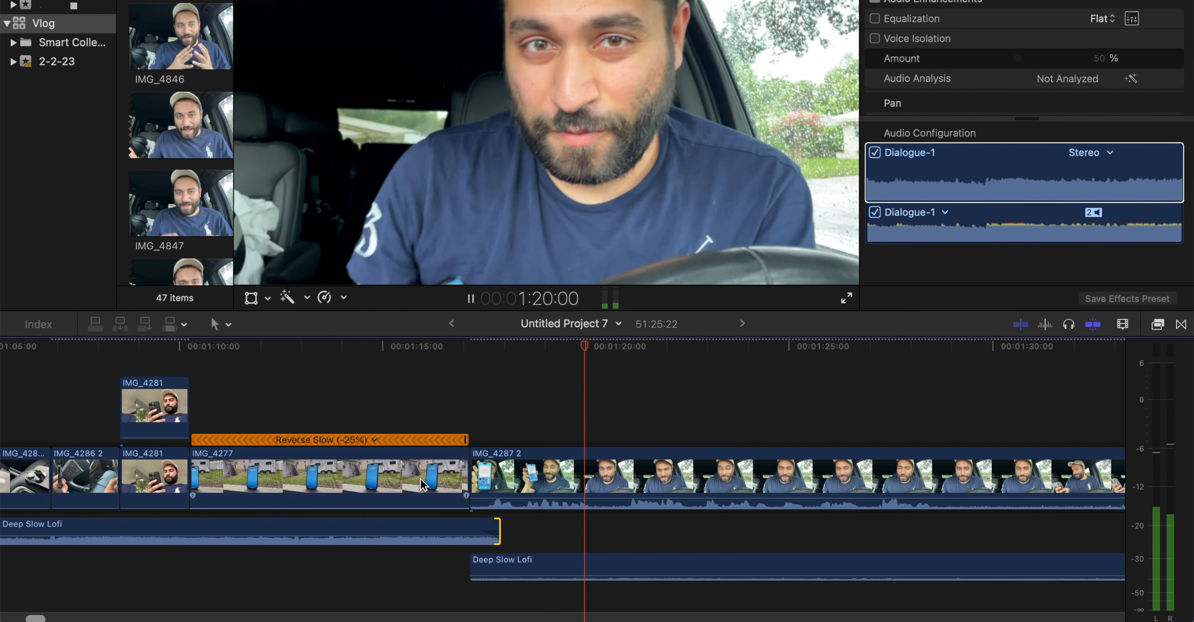
key("space")
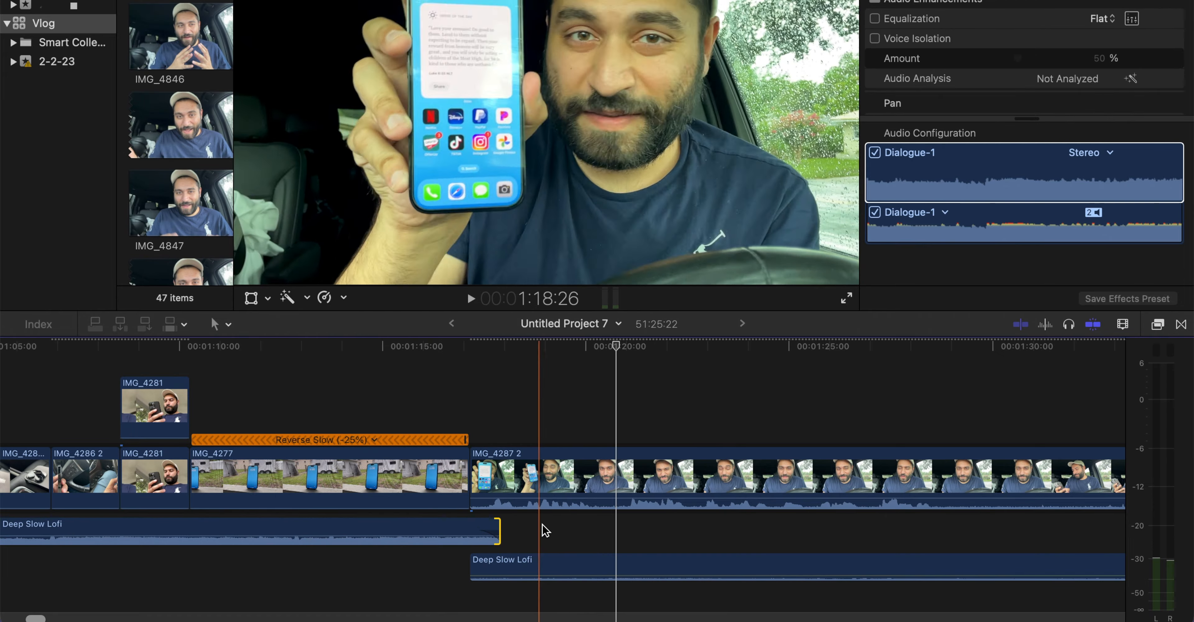
Place a duplicate of the IMG_4287 2 clip directly above the original, starting at 1:17:05
left_click(472, 477)
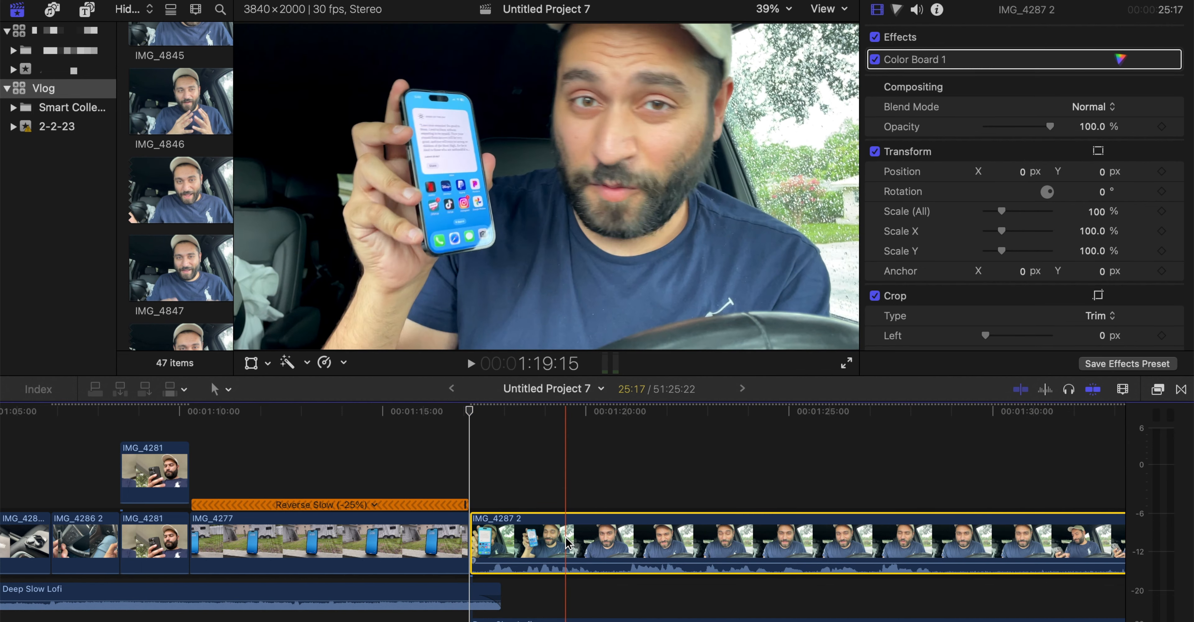
left_click_drag(565, 540, 564, 497)
left_click_drag(592, 492, 592, 595)
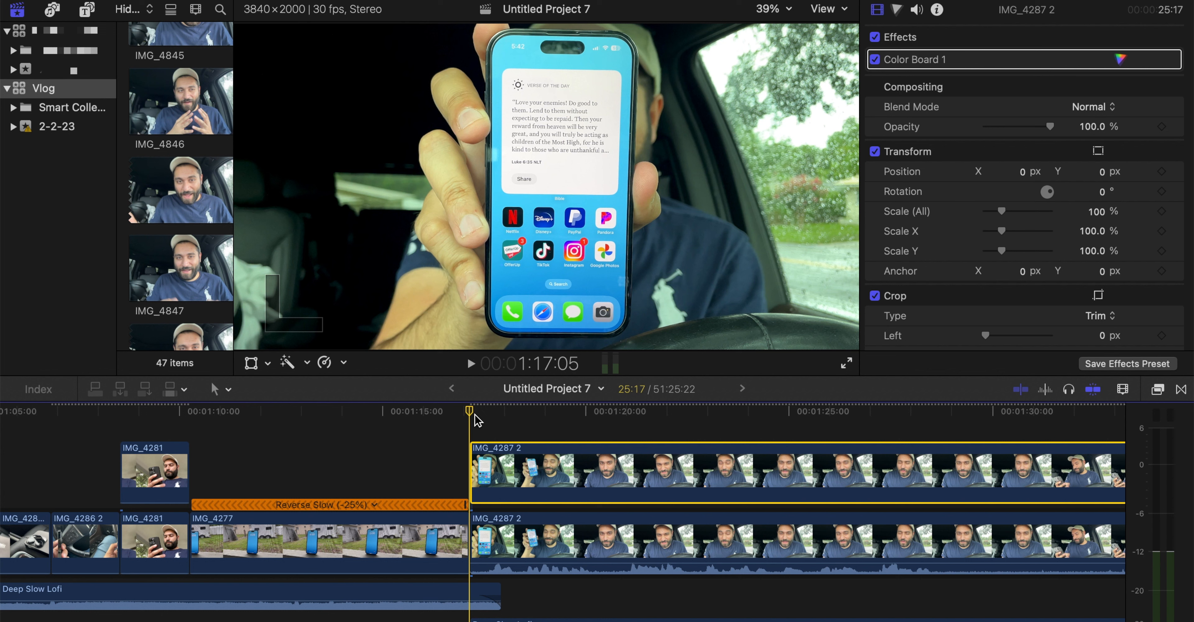
Try Balance Color on the upper IMG_4287 2 copy, disable it to compare, and remove the correction
left_click(287, 363)
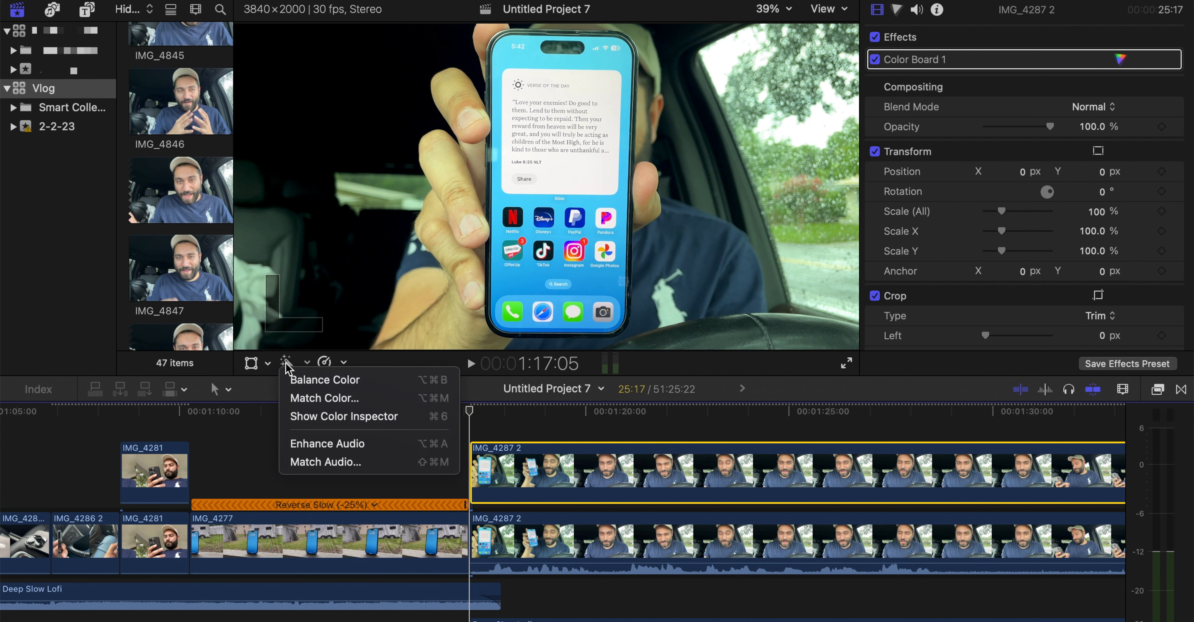
left_click(298, 380)
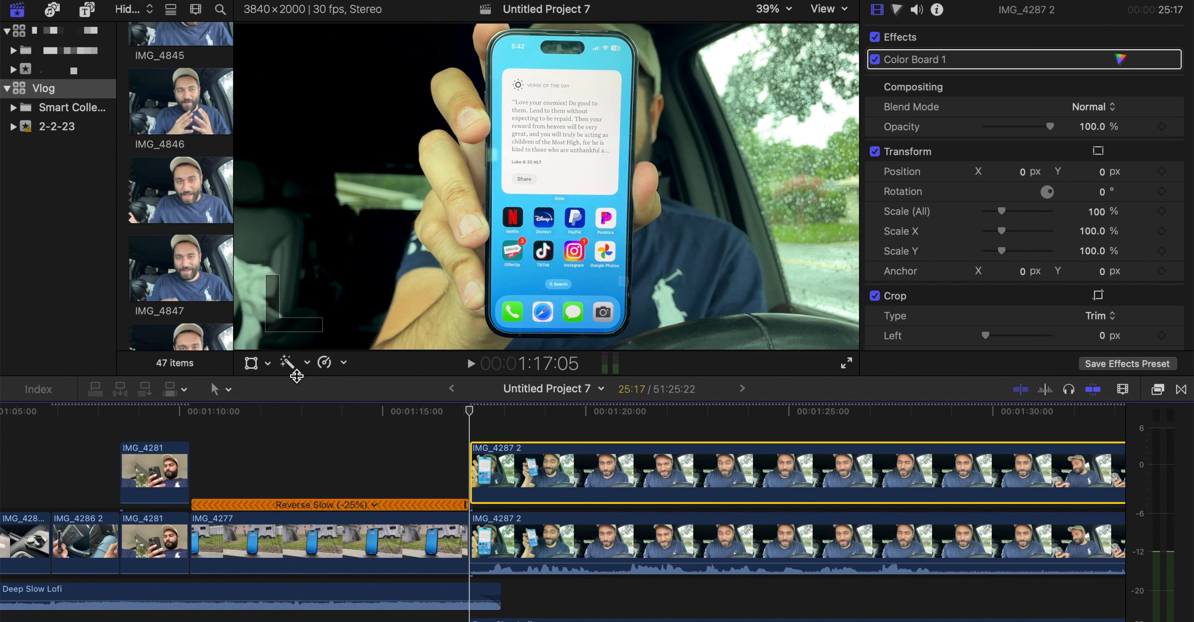
left_click(873, 61)
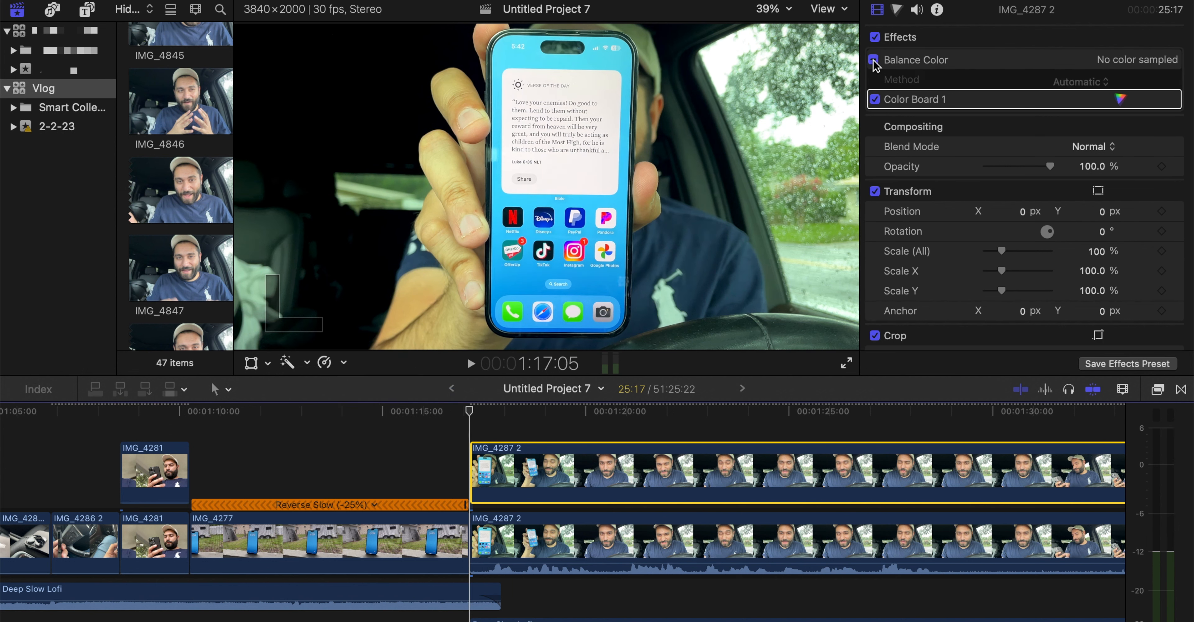
left_click(922, 63)
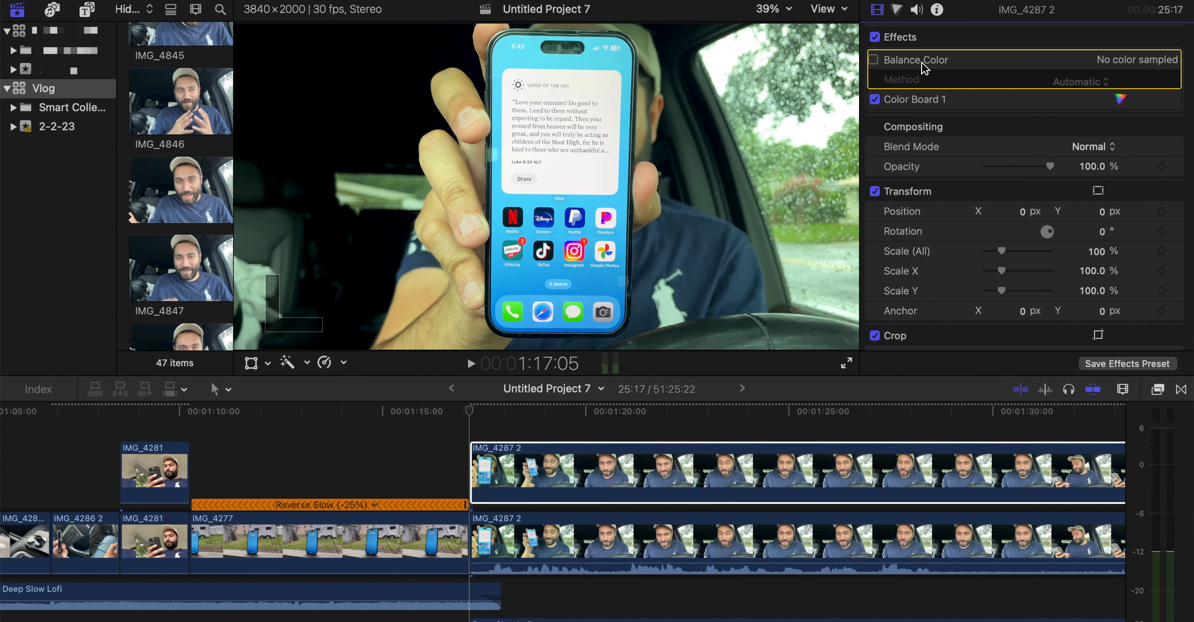
key("Delete")
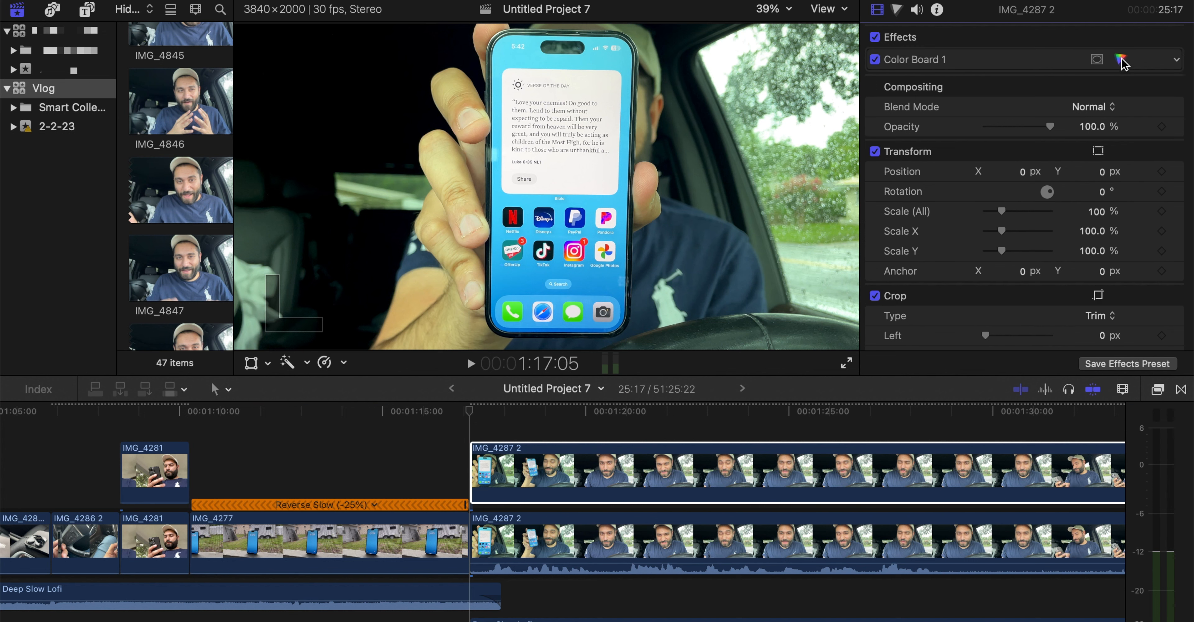
Add a Color Wheels correction to the upper IMG_4287 2 copy and lower its Temperature for a cooler look
left_click(1120, 60)
scroll(1019, 58, "down", 2)
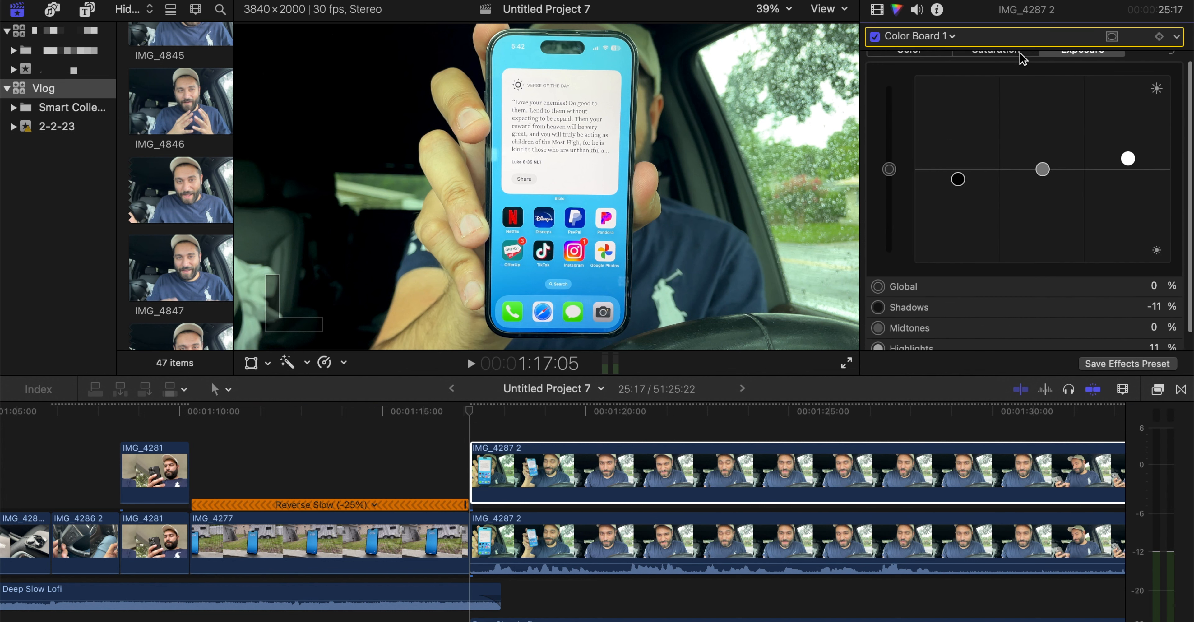
scroll(1000, 65, "up", 2)
left_click(951, 36)
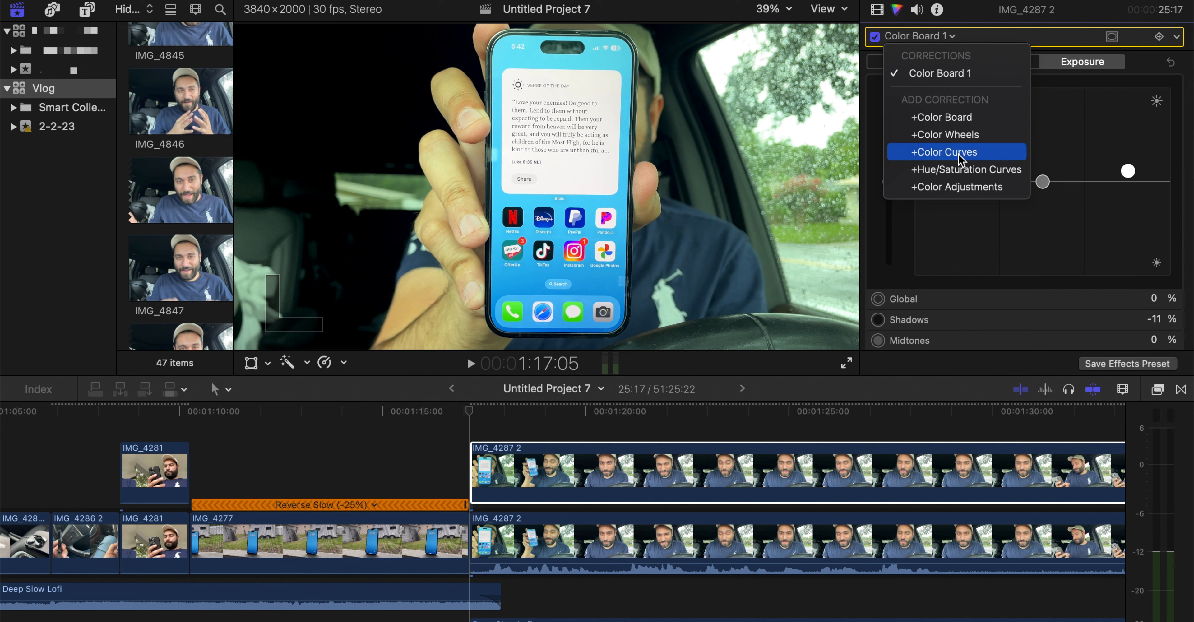
left_click(943, 135)
scroll(1117, 255, "down", 4)
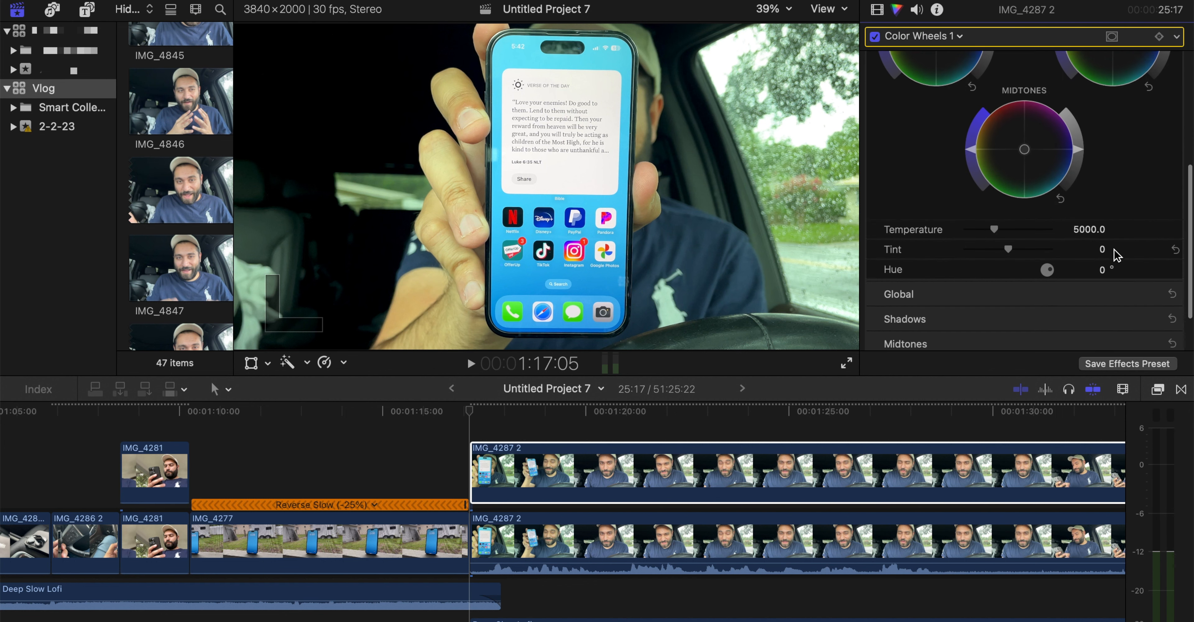
left_click_drag(995, 213, 978, 219)
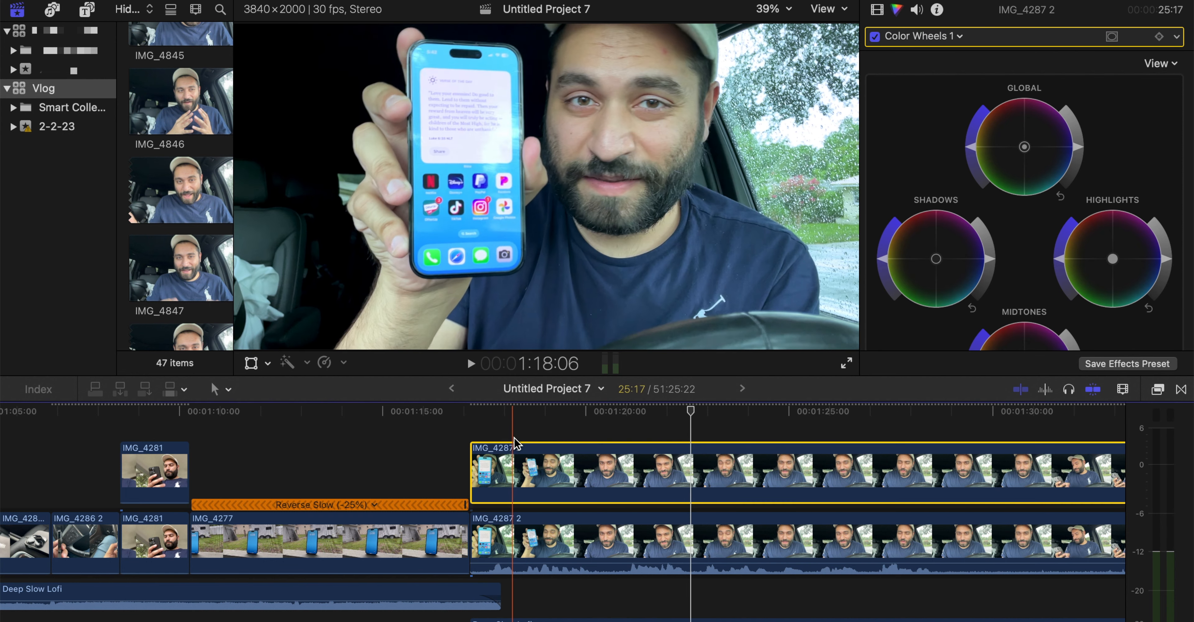
Fade out the upper IMG_4287 2 copy with Opacity keyframes from 100% at 1:18:08 to 0% at 1:18:18
left_click(515, 447)
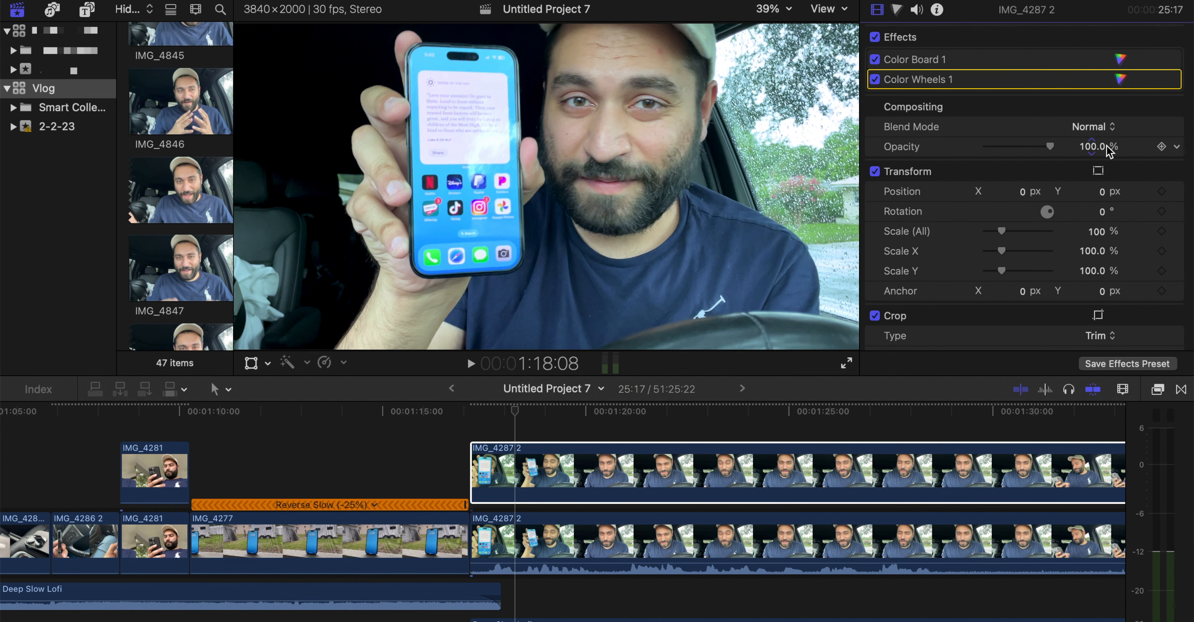
left_click(1161, 147)
key("shift+Right")
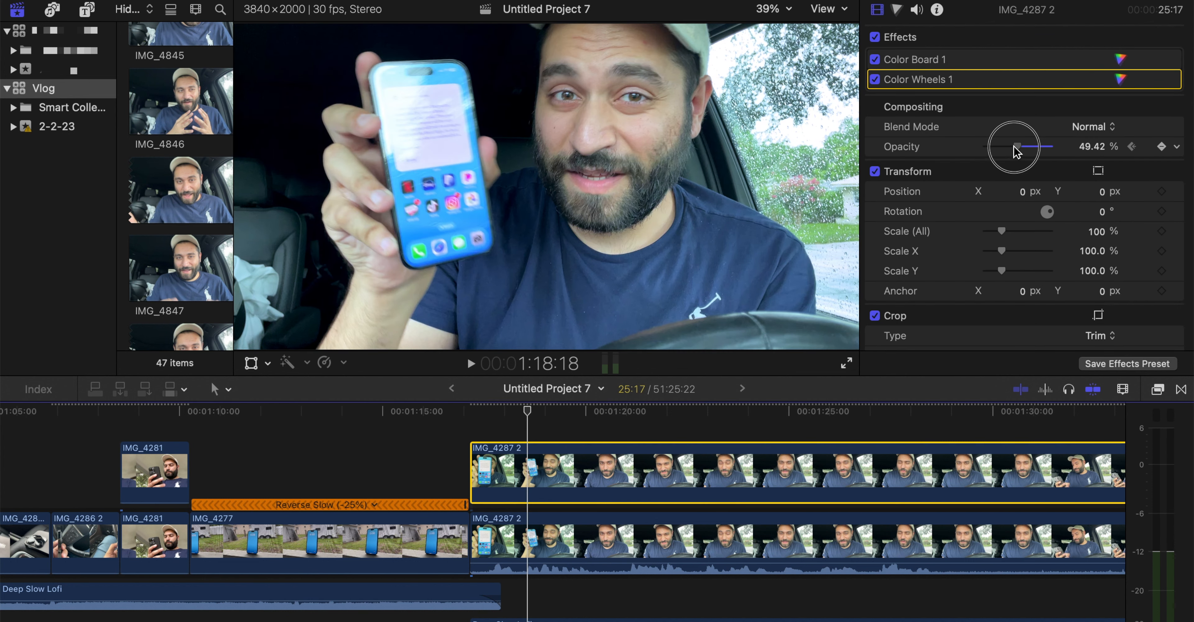
left_click_drag(1014, 146, 978, 145)
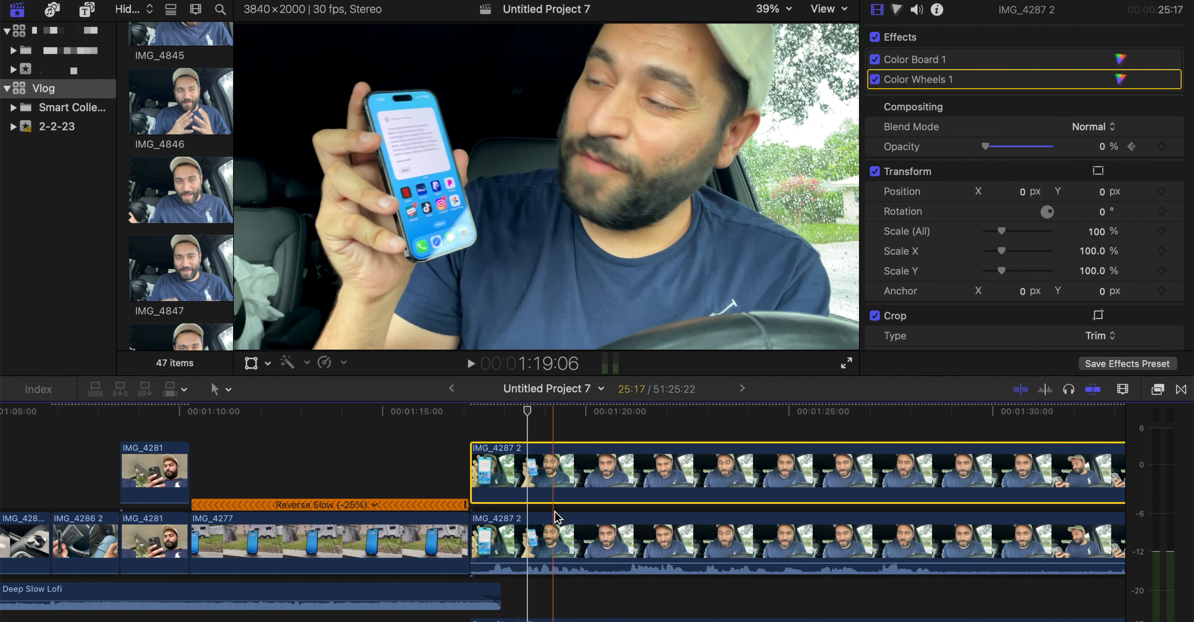
Add a marker to the lower IMG_4287 2 clip at 1:19:23 and return to the upper copy's opacity keyframe at 1:18:18
left_click(576, 516)
key("Delete")
left_click(577, 468)
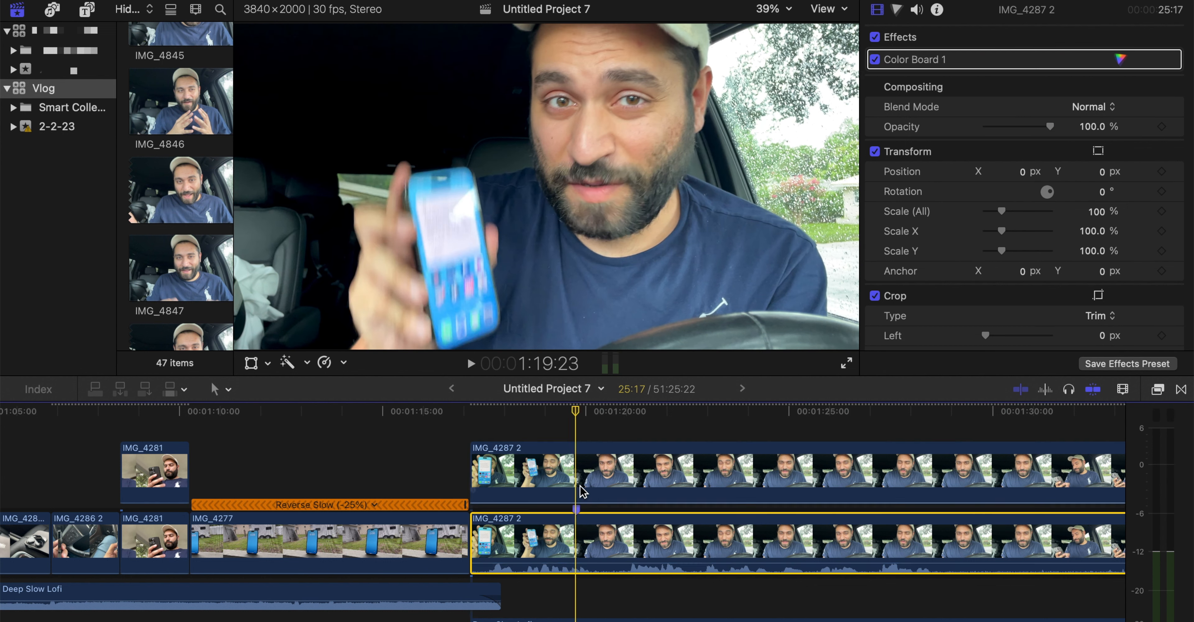
key("super+z")
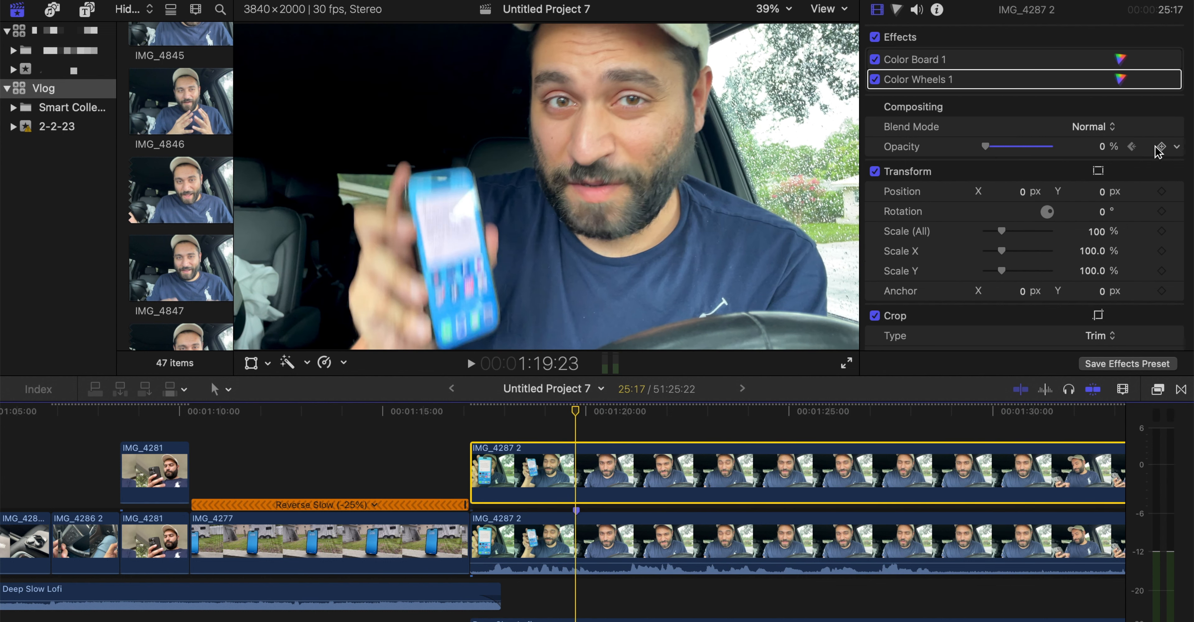
left_click(1131, 147)
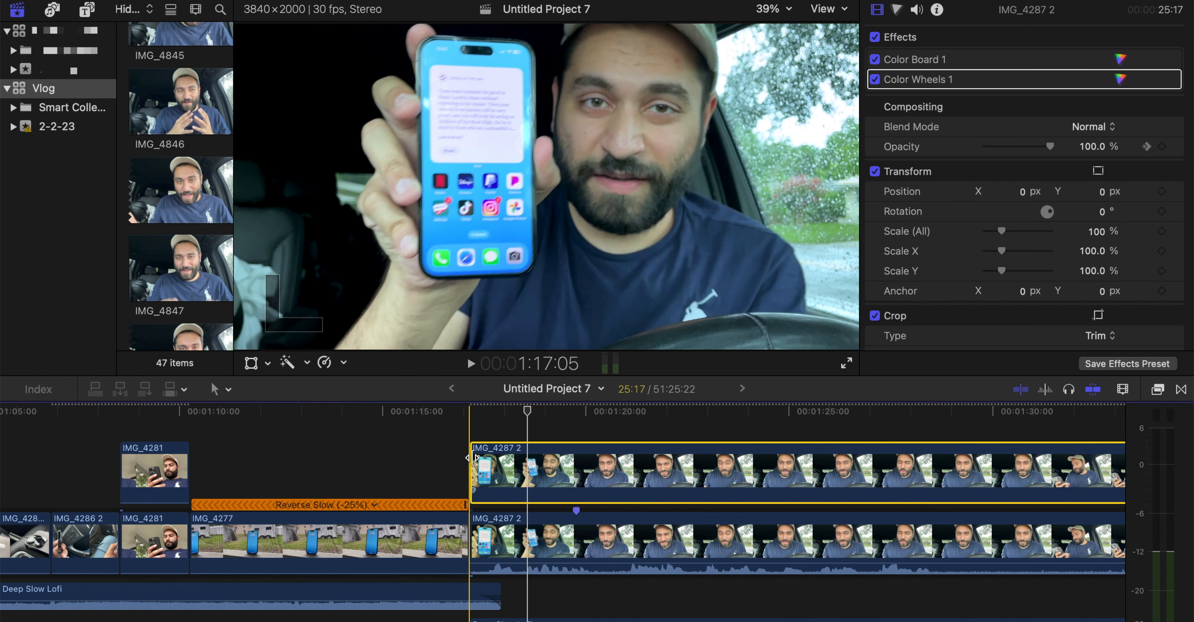
Play through the upper IMG_4287 2 copy's opacity fade and return to the clip's start at 1:17:05
key("space")
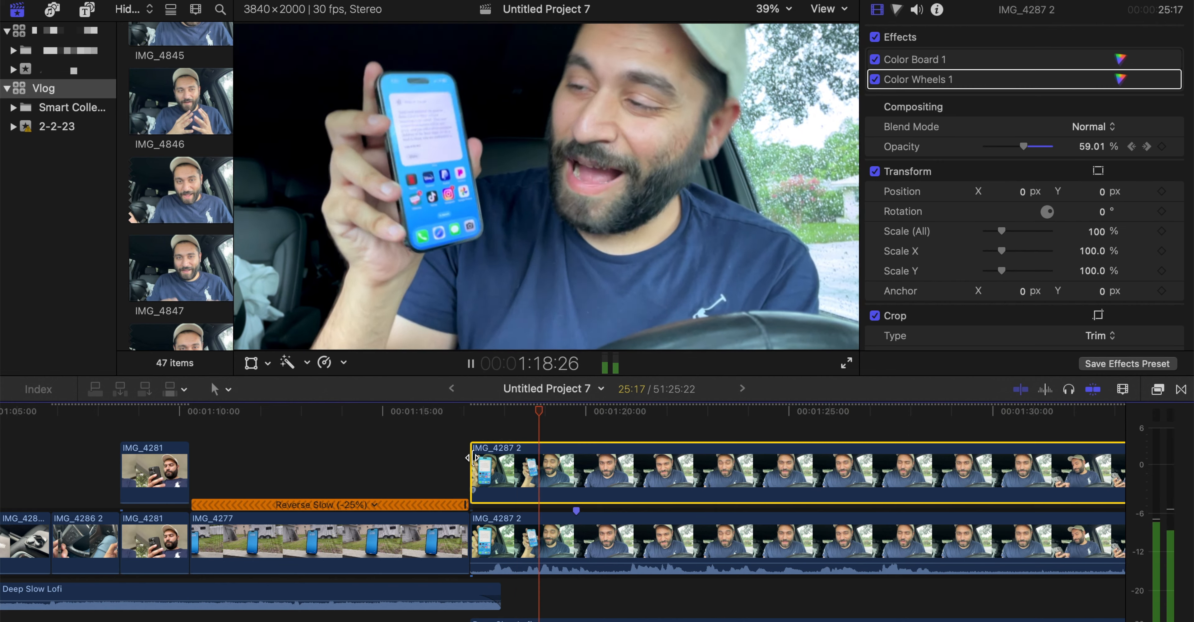
key("space")
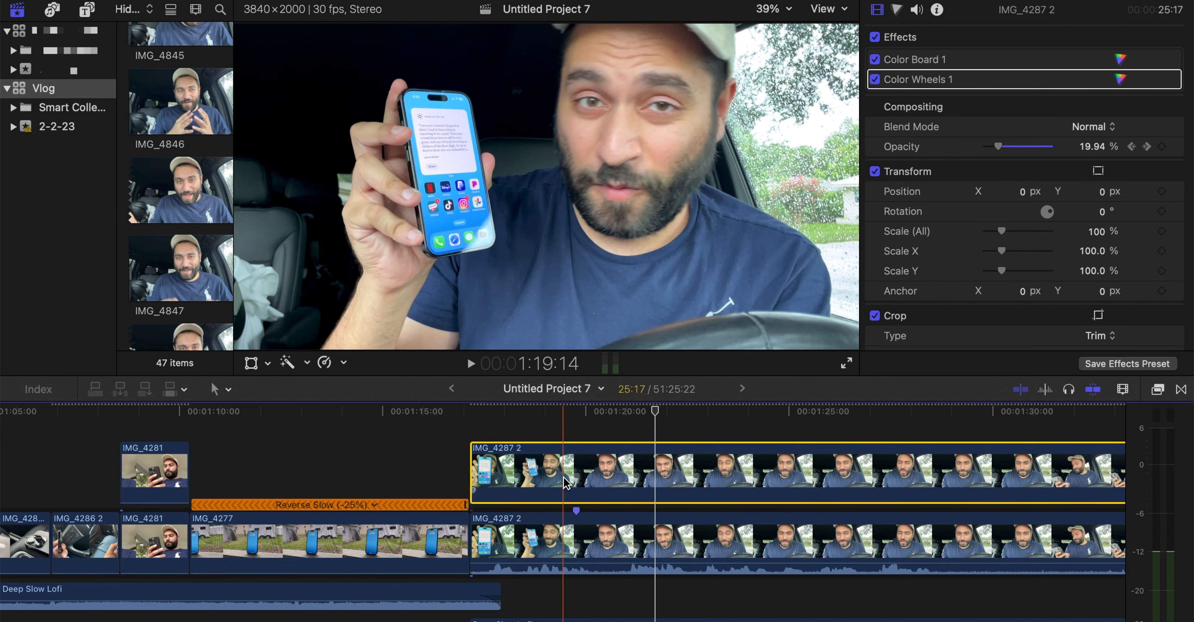
left_click(472, 408)
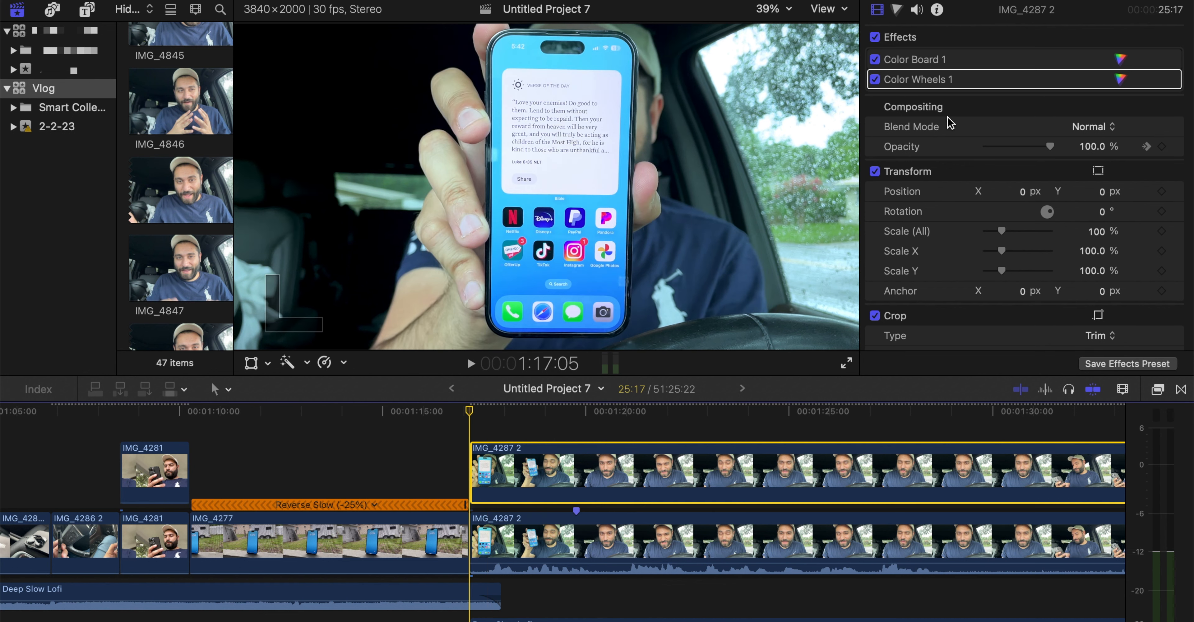
Set the upper IMG_4287 2 copy's Color Wheels Temperature to 3347 and Tint to 7, and play back the result
left_click(1120, 80)
scroll(1019, 245, "down", 5)
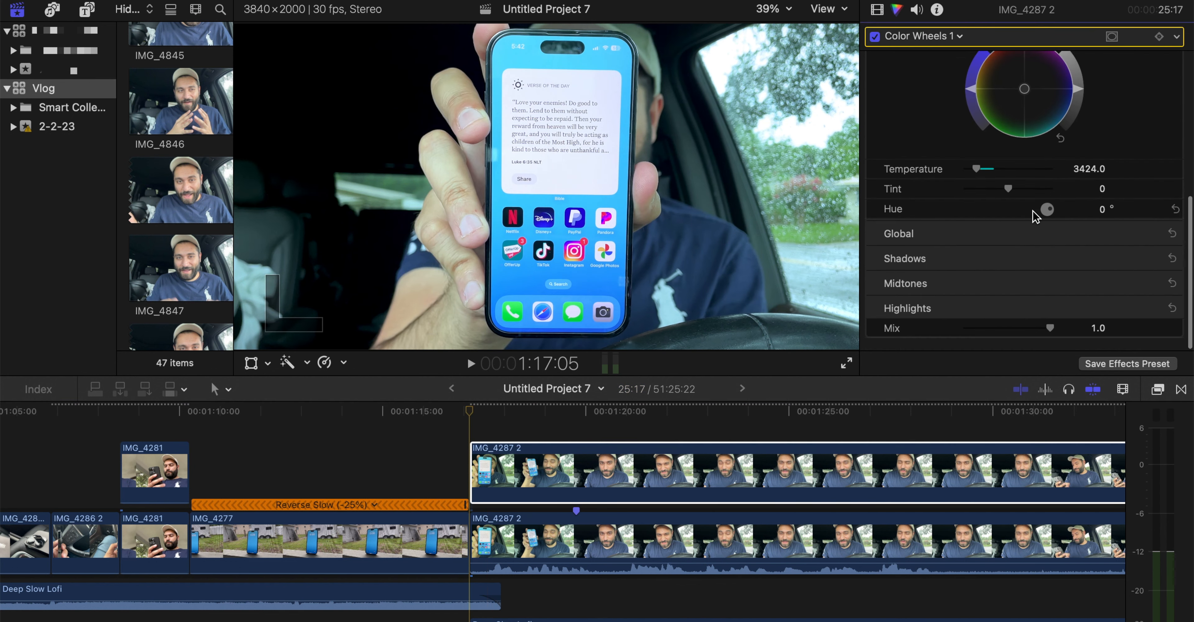
mouse_move(1010, 192)
left_mouse_down()
mouse_move(1026, 197)
mouse_move(1013, 197)
left_mouse_up()
left_click_drag(976, 171, 983, 176)
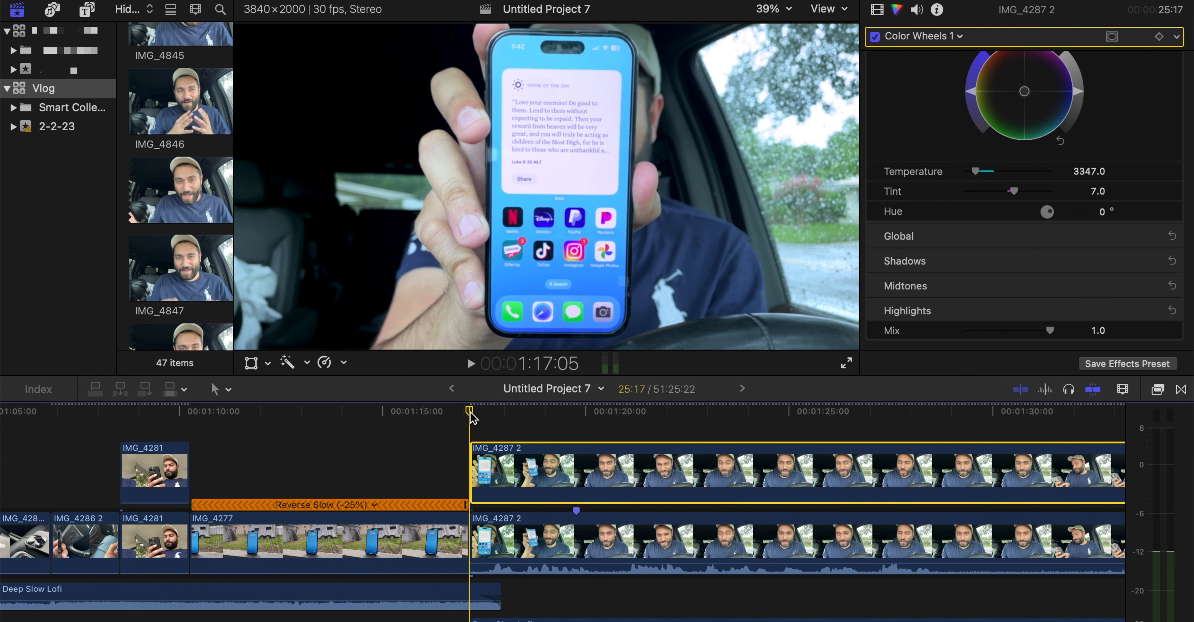
key("space")
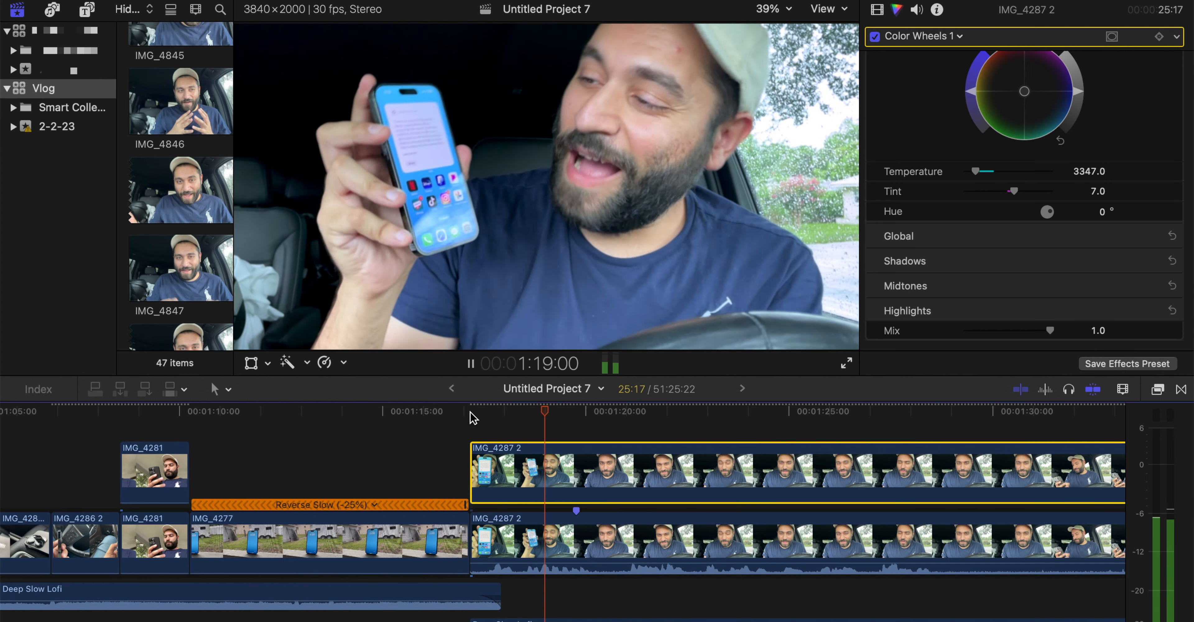
key("space")
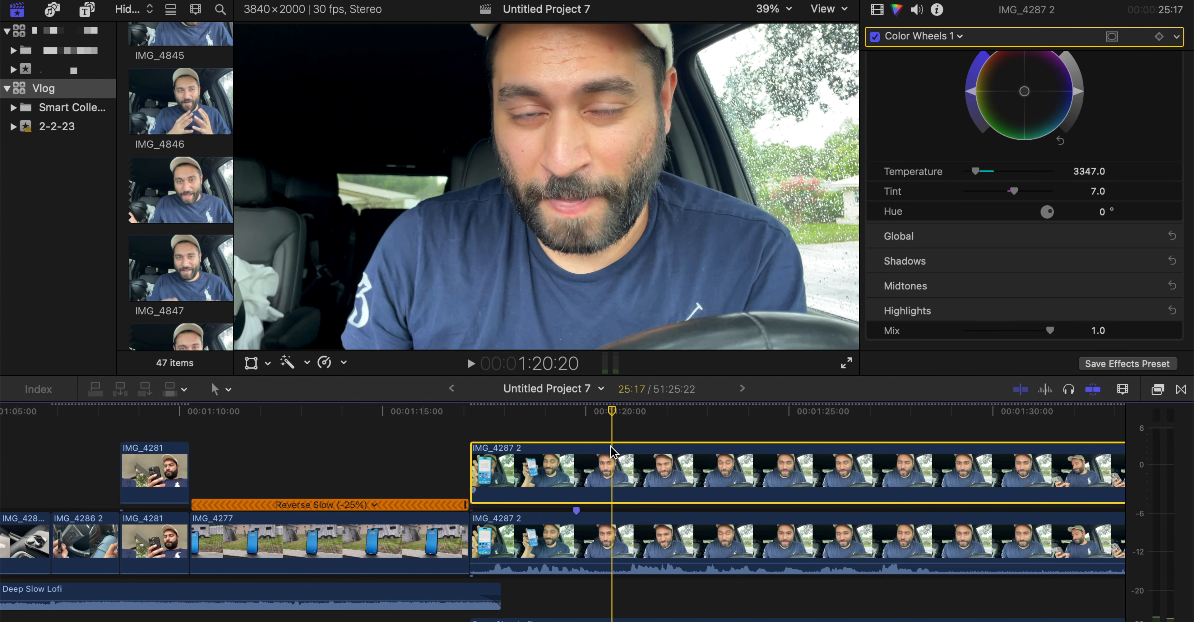
Trim the end of the upper IMG_4287 2 copy to 1:20:19
key("Left")
key("Left")
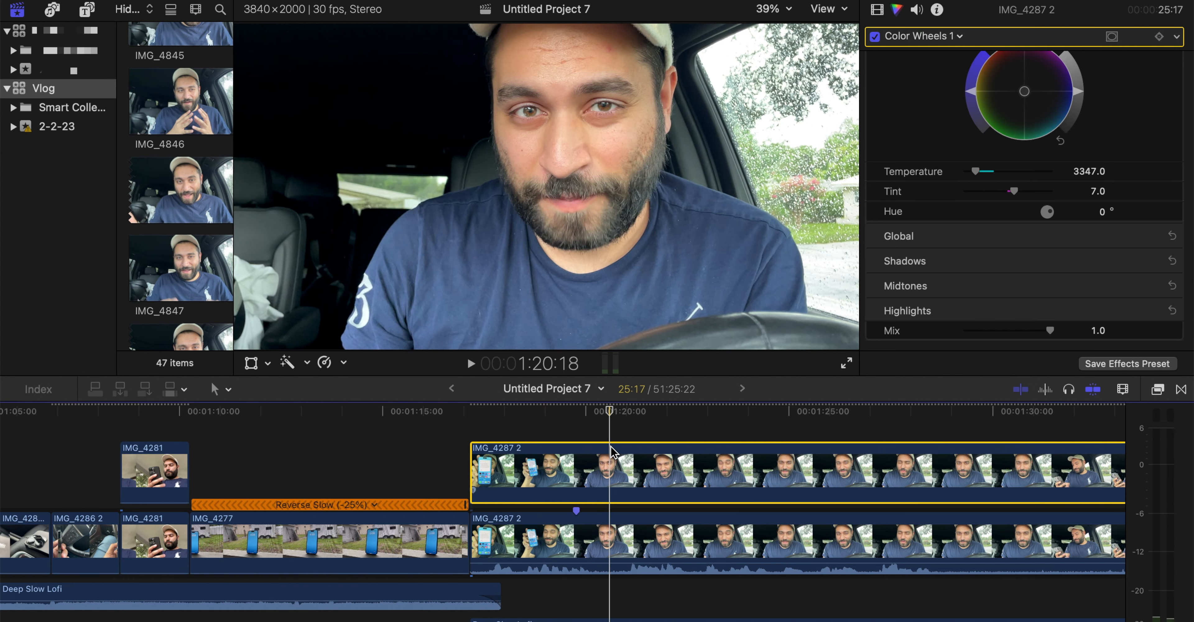
key("Right")
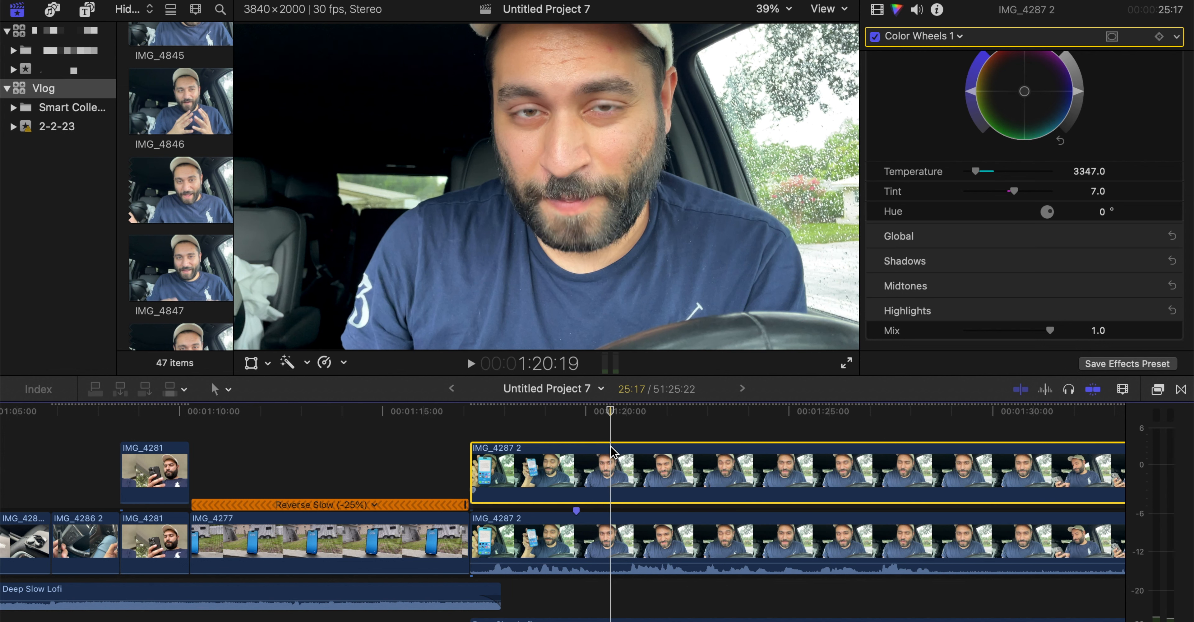
key("alt+]")
Split the lower IMG_4287 2 clip at 1:20:19 and trim about 14 frames off the start of its second part
left_click(612, 533)
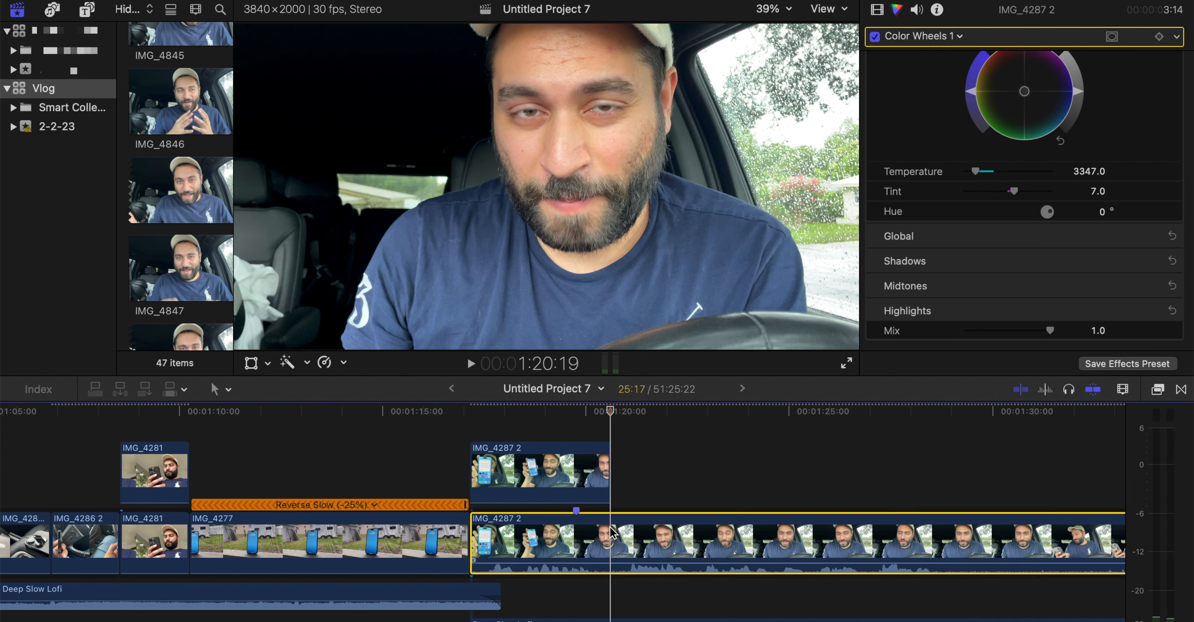
key("super+b")
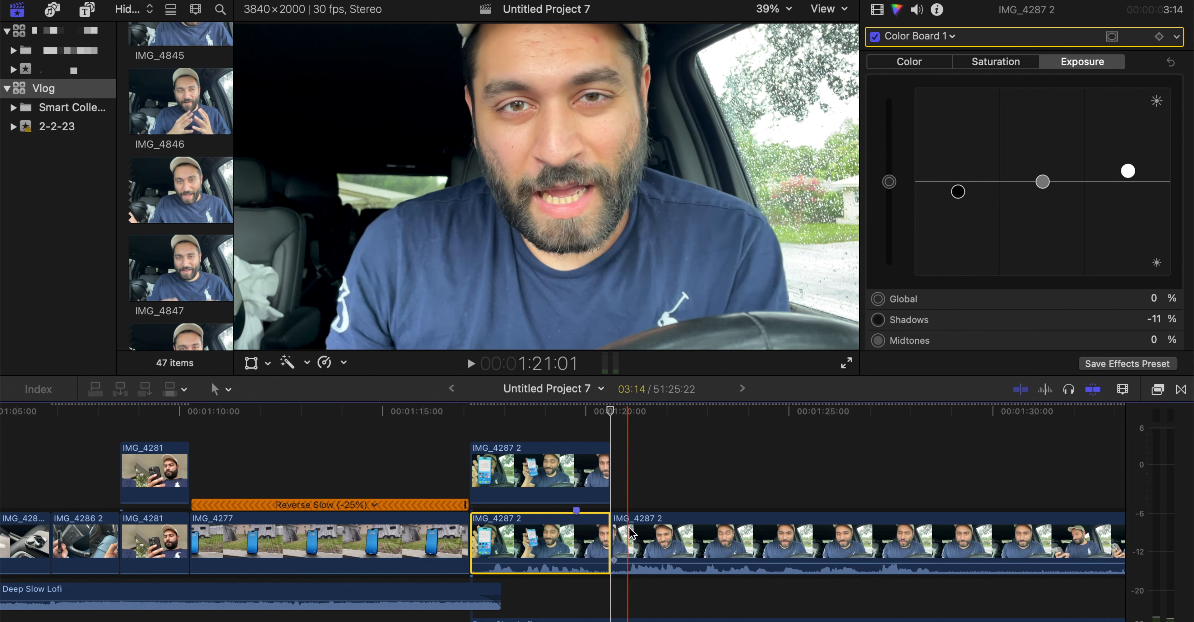
left_click(632, 530)
key("alt+[")
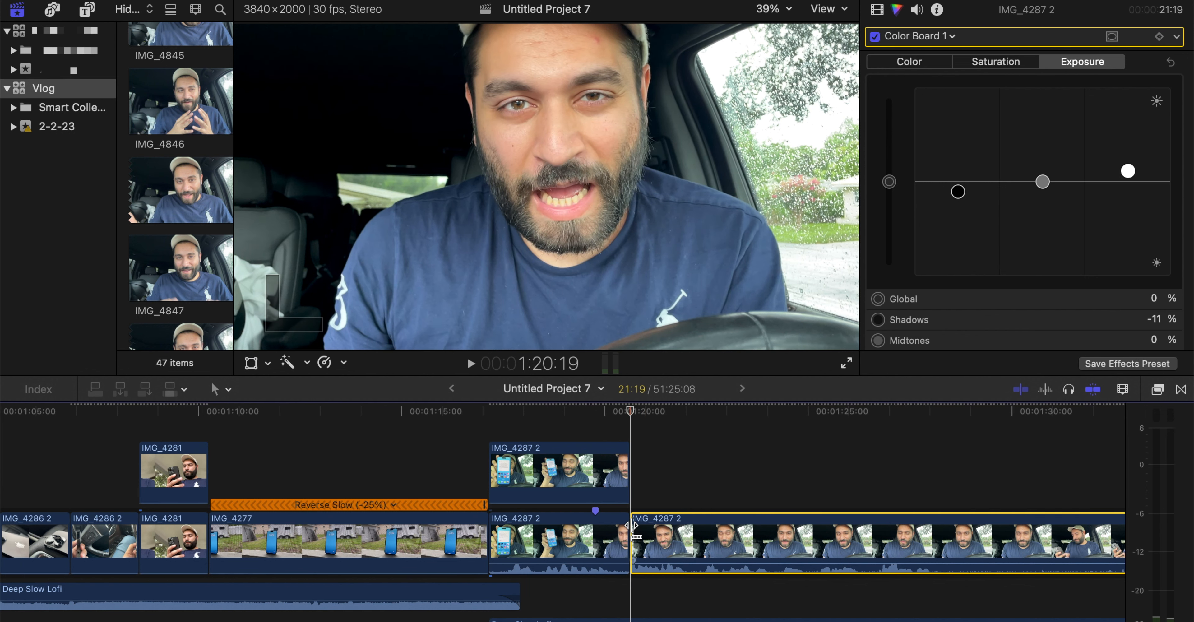